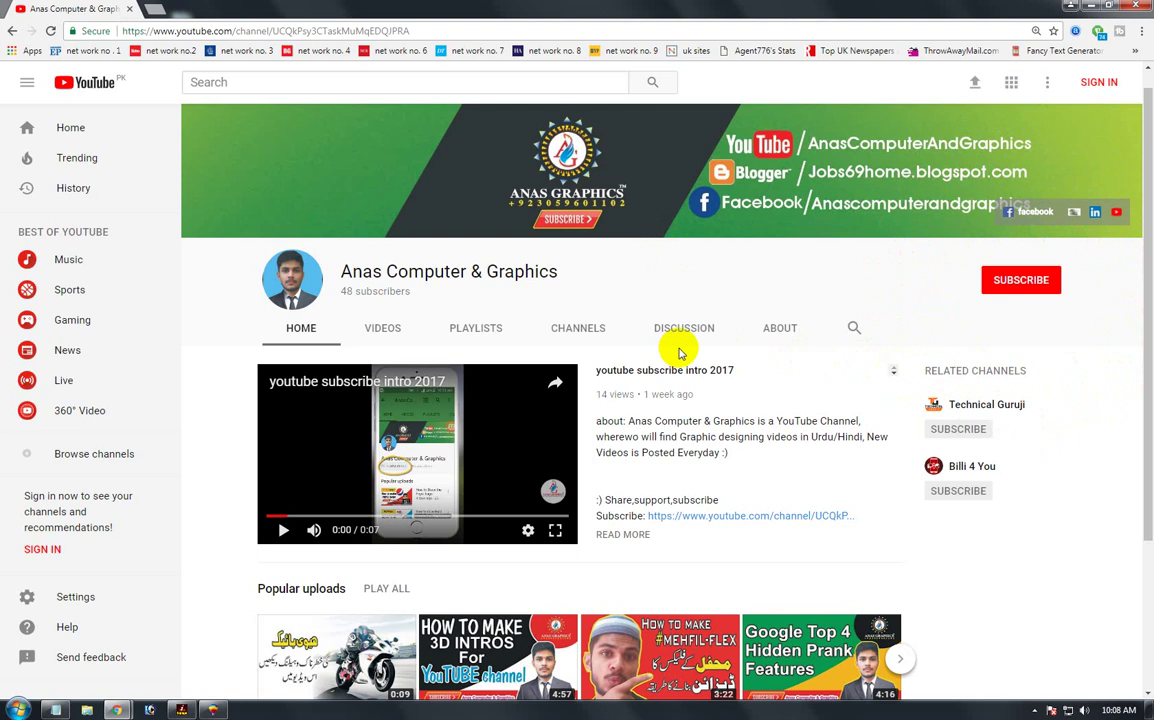
- Minimize the browser, refresh the desktop and switch to CorelDRAW 9
{"action": "left_click", "coordinate": [1090, 10]}
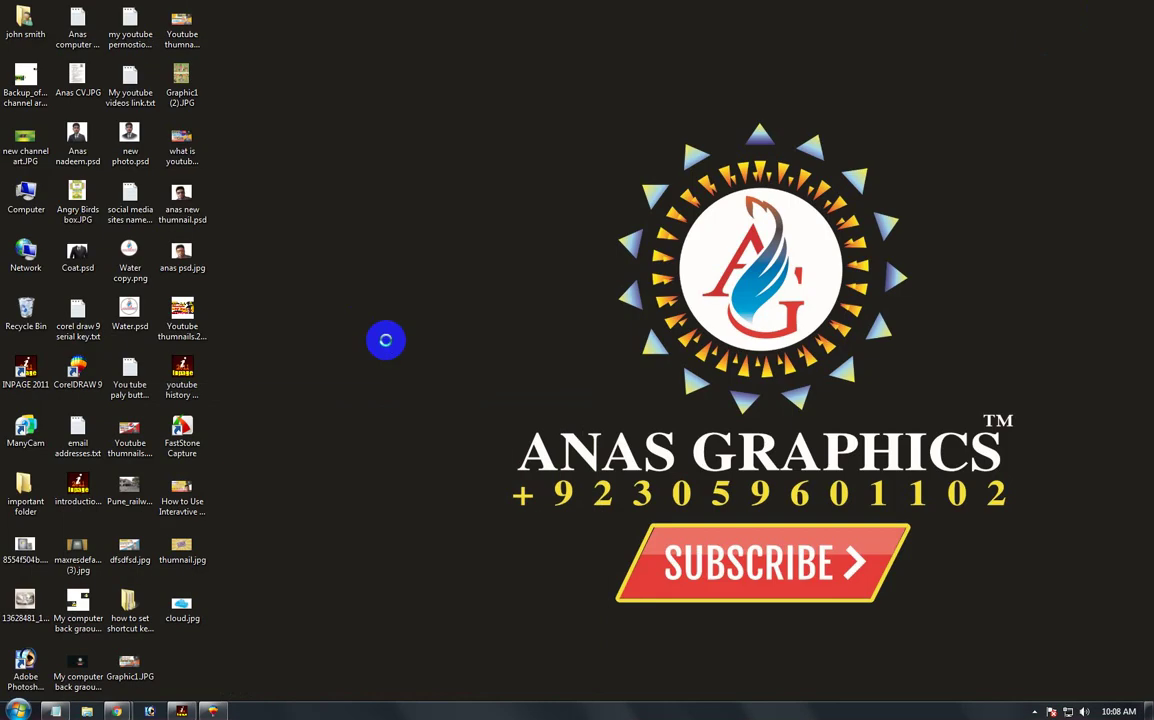
{"action": "right_click", "coordinate": [369, 311]}
{"action": "left_click", "coordinate": [405, 353]}
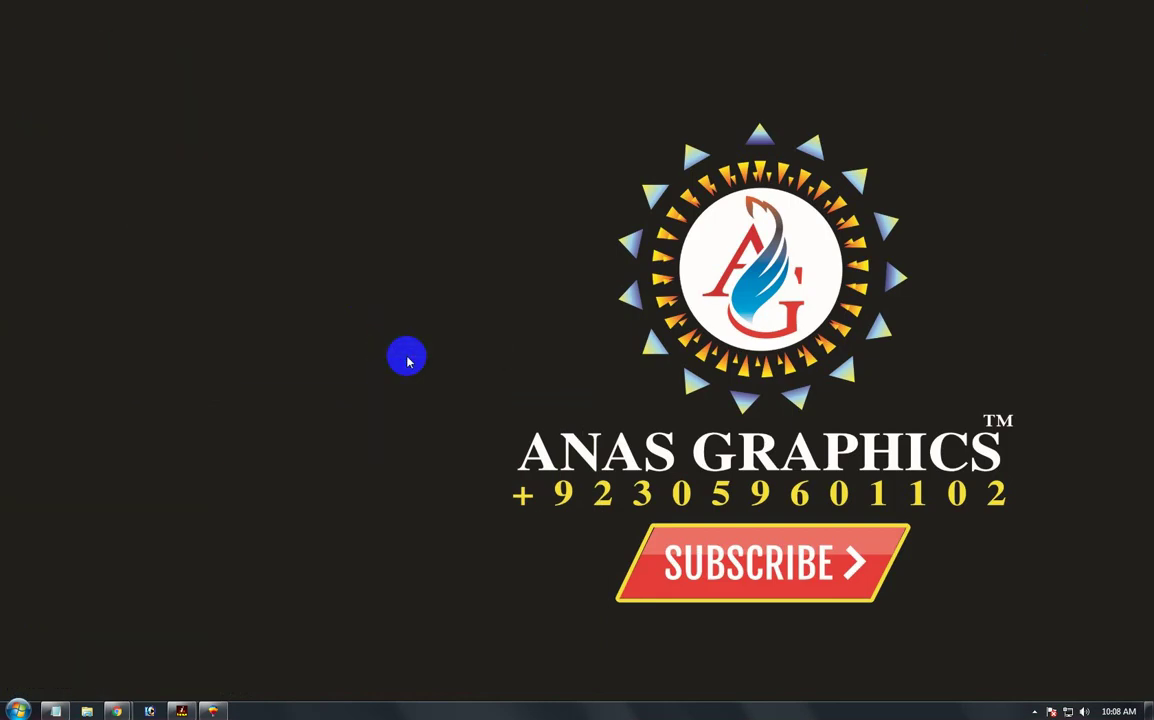
{"action": "right_click", "coordinate": [430, 393]}
{"action": "left_click", "coordinate": [428, 393]}
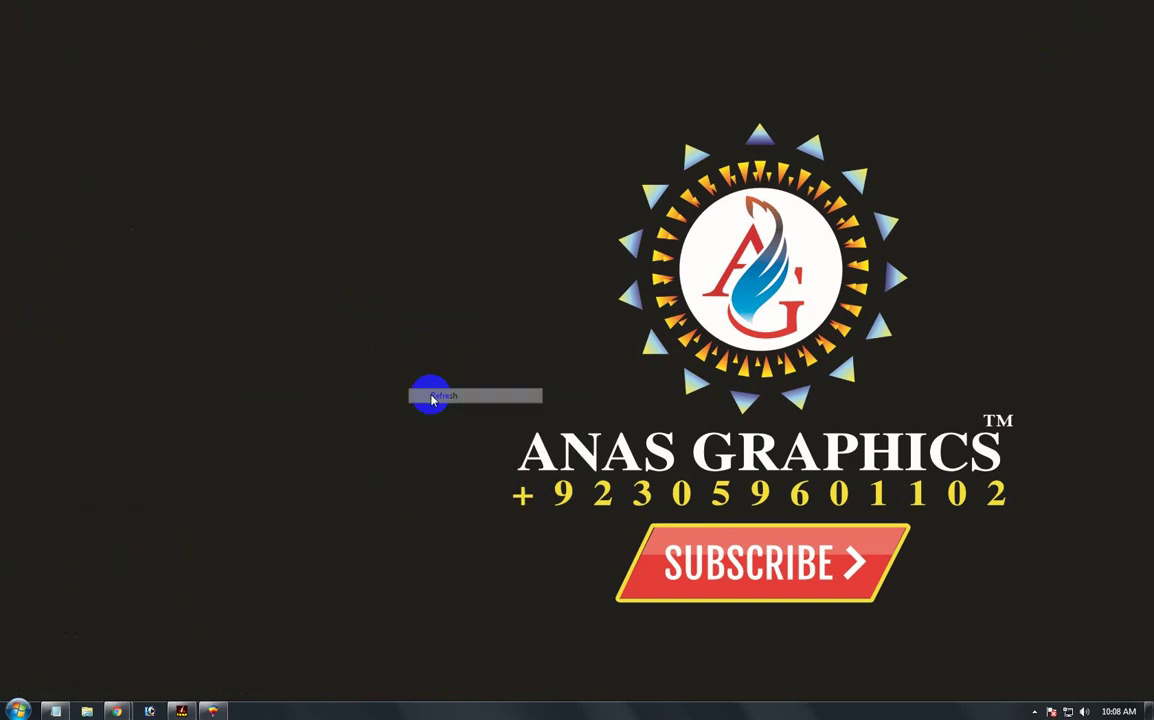
{"action": "left_click", "coordinate": [212, 710]}
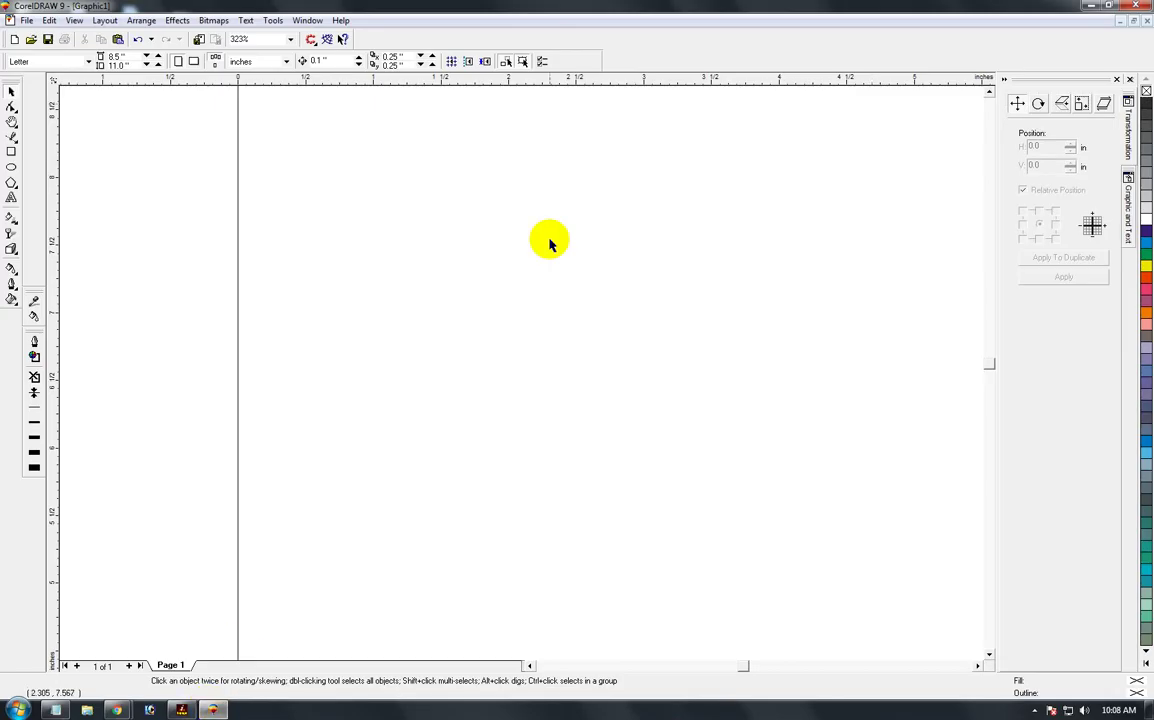
- Close the open Graphic1 drawing
{"action": "key", "text": "z"}
{"action": "left_click_drag", "start_coordinate": [374, 113], "coordinate": [935, 388]}
{"action": "left_click", "coordinate": [1143, 22]}
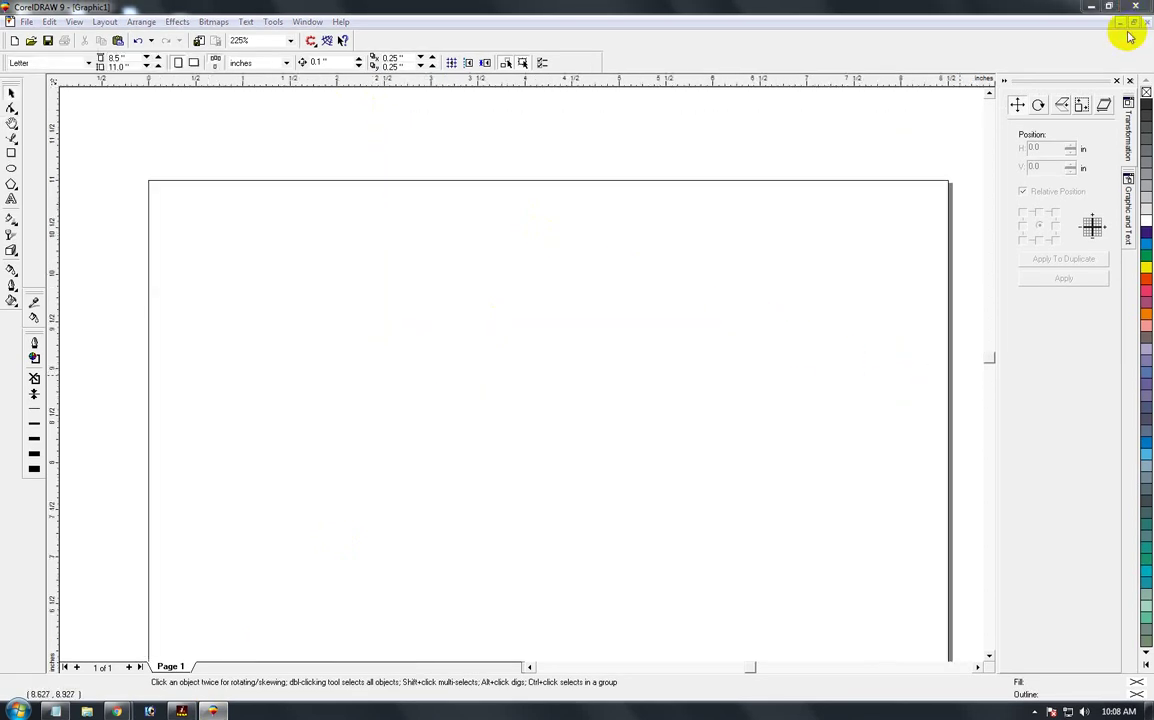
{"action": "left_click", "coordinate": [586, 388]}
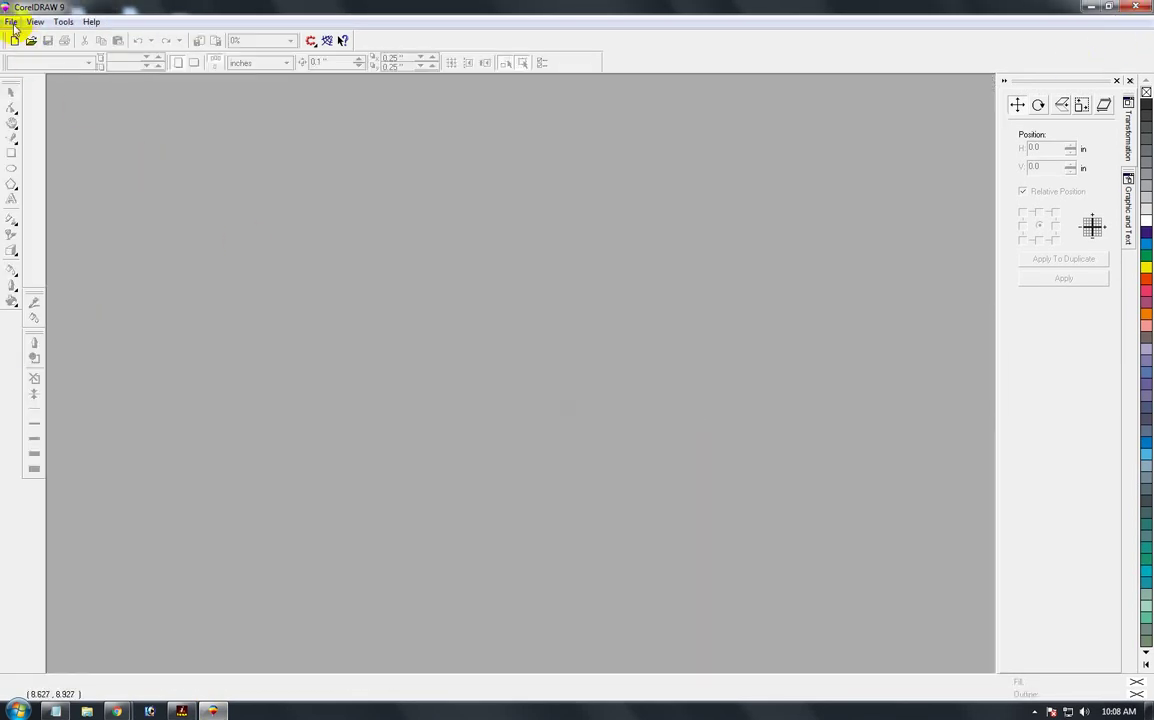
- Create a new blank drawing
{"action": "left_click", "coordinate": [13, 24]}
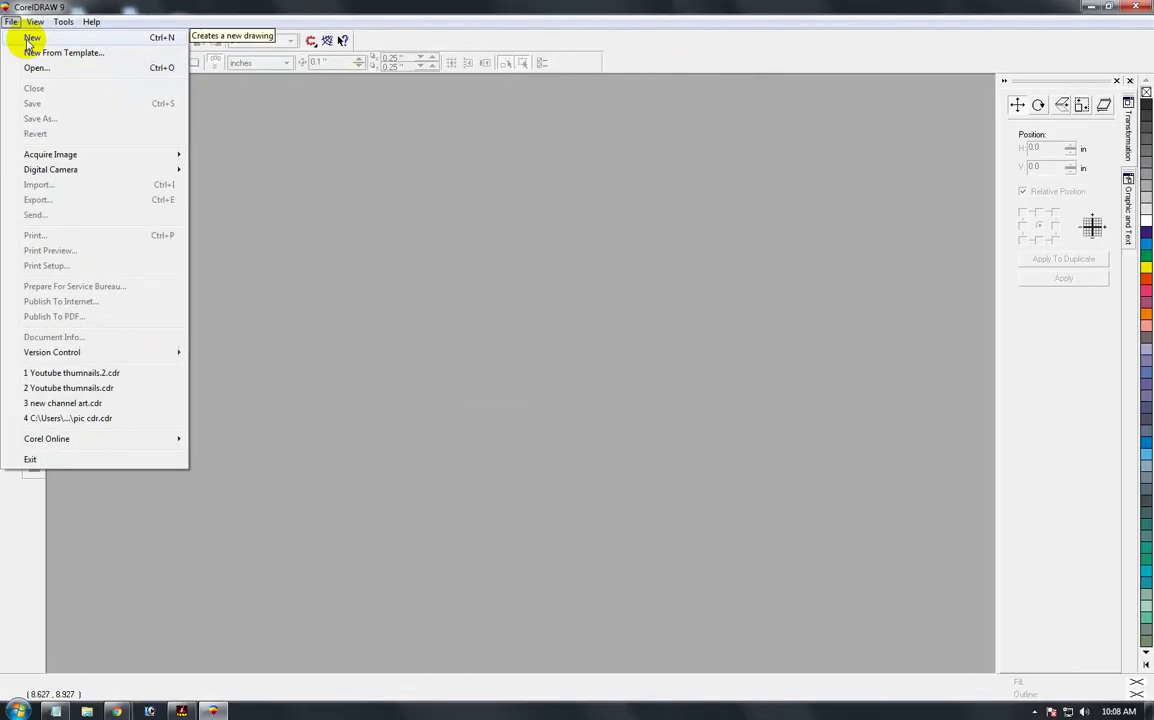
{"action": "left_click", "coordinate": [53, 80]}
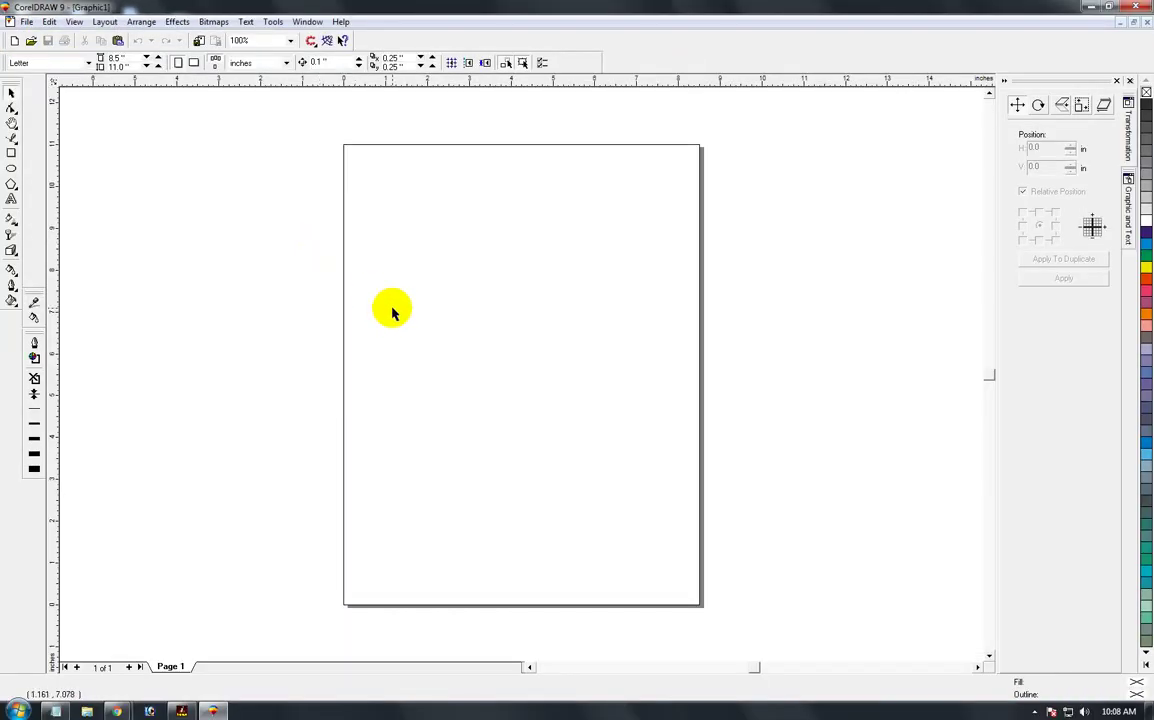
{"action": "key", "text": "F2"}
{"action": "left_click_drag", "start_coordinate": [696, 588], "coordinate": [713, 619]}
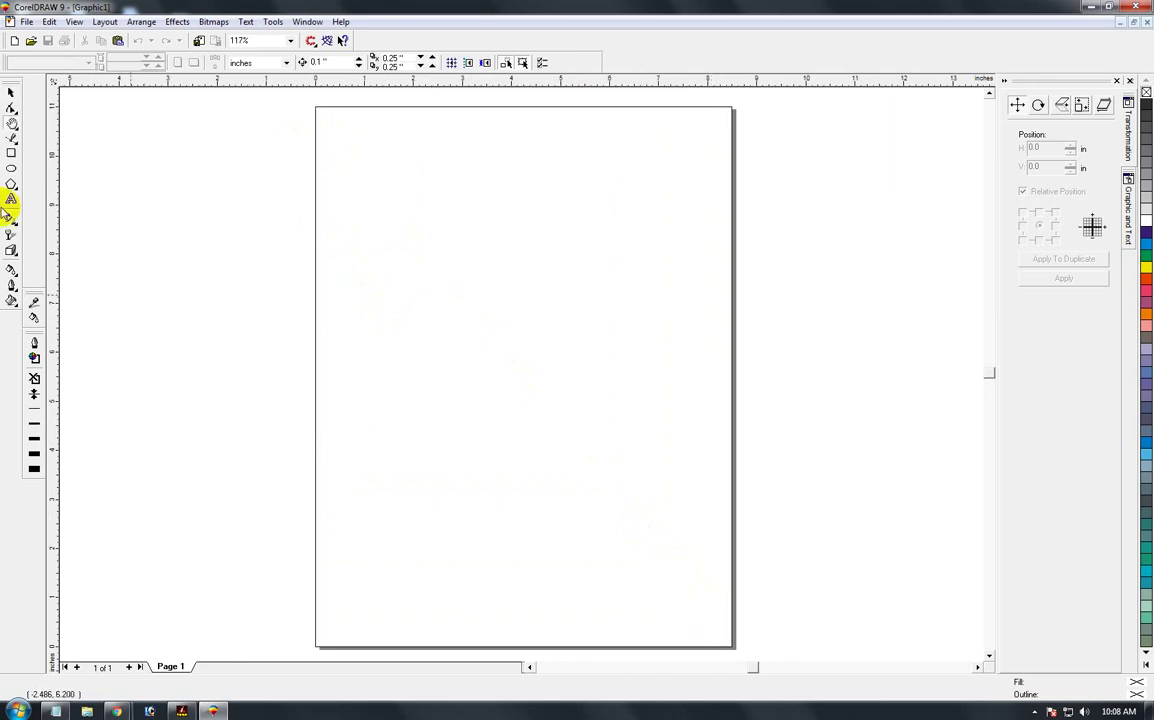
{"action": "left_click", "coordinate": [12, 98]}
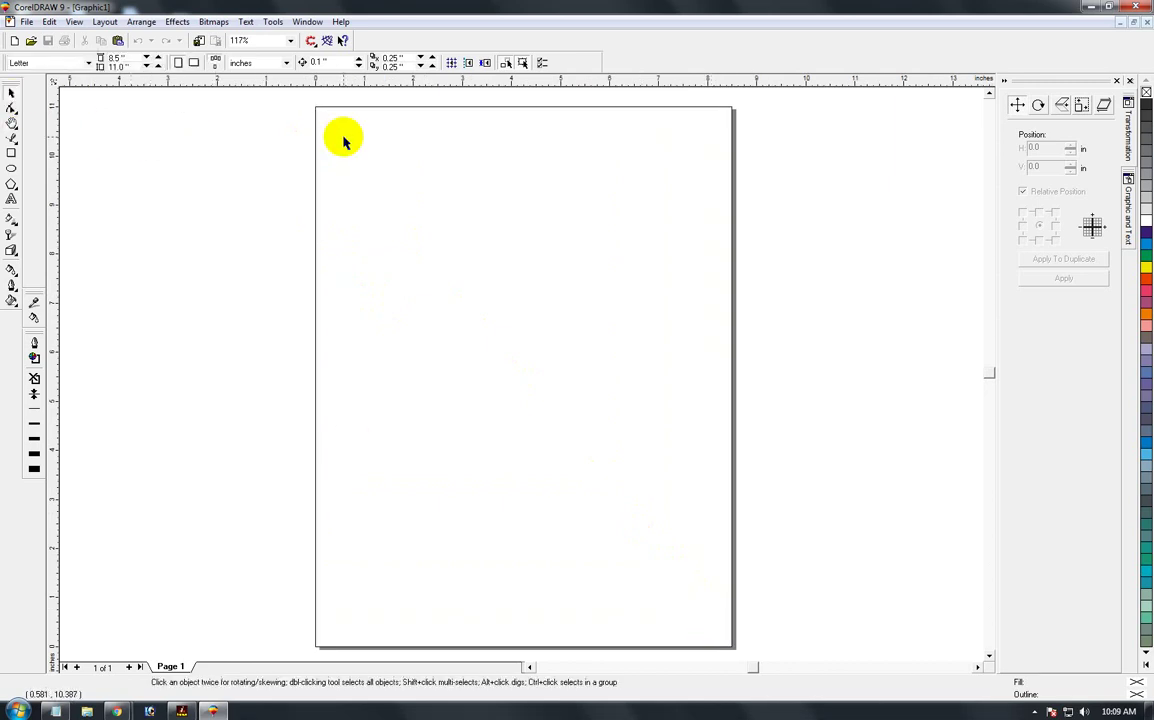
- Change the page size to A4 and set it back to Letter
{"action": "left_click", "coordinate": [86, 64]}
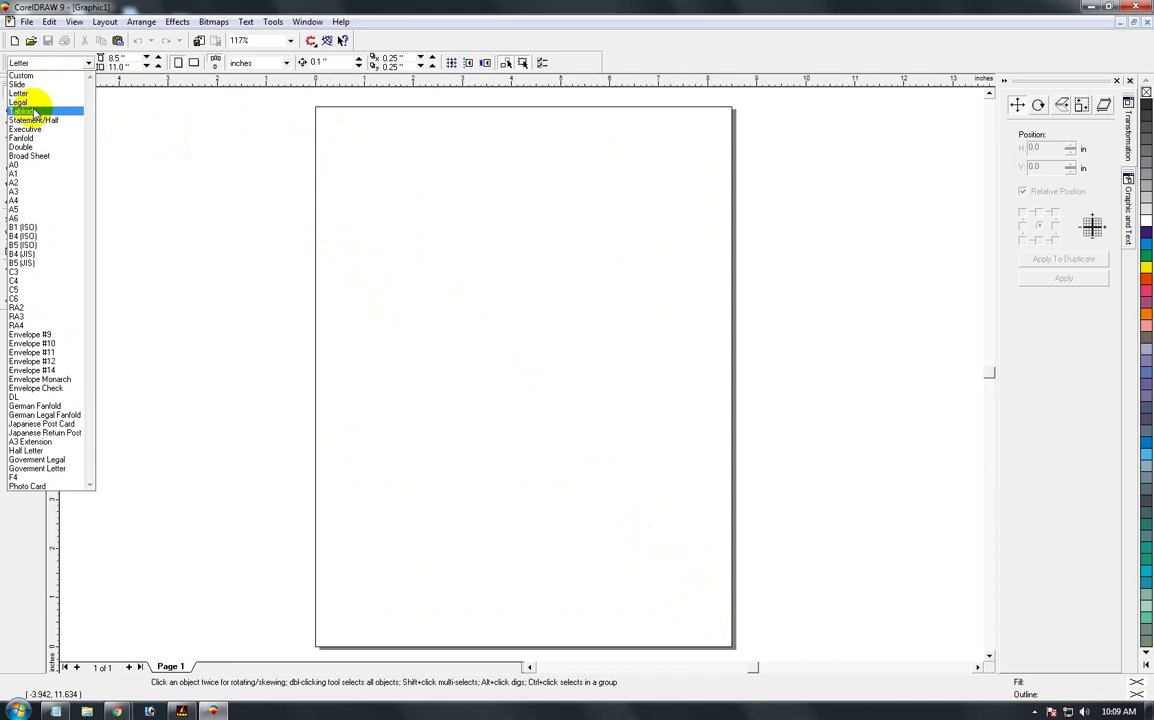
{"action": "left_click", "coordinate": [13, 200]}
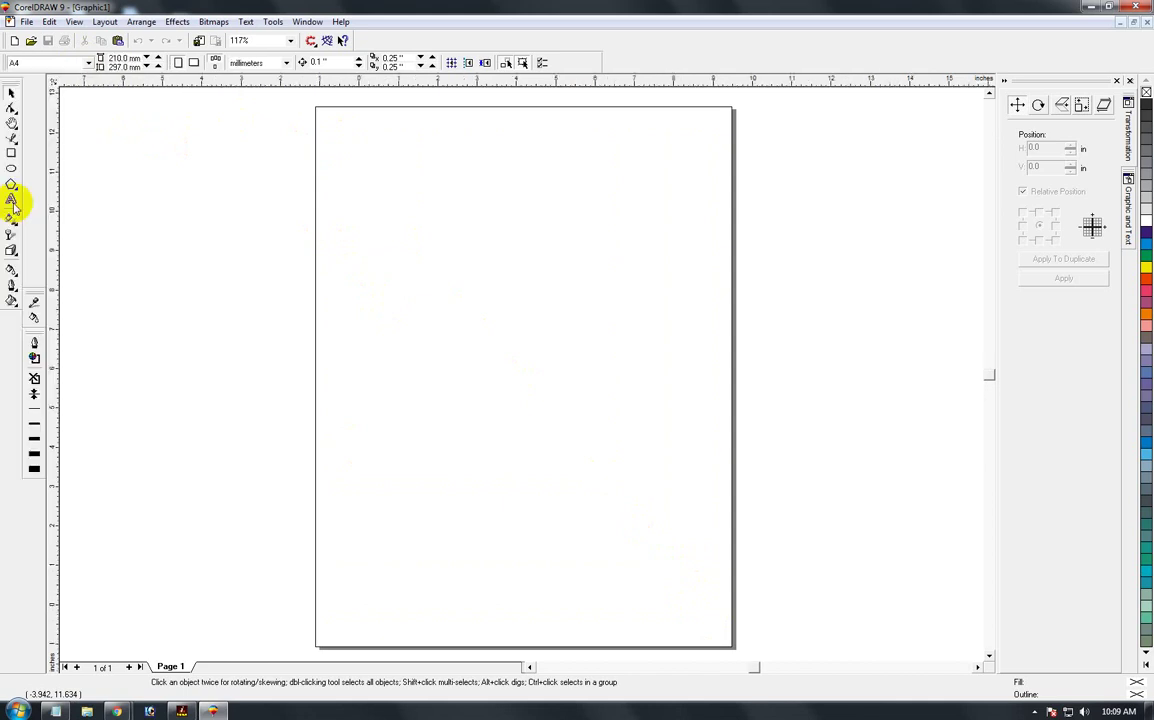
{"action": "left_click", "coordinate": [72, 63]}
{"action": "left_click", "coordinate": [57, 93]}
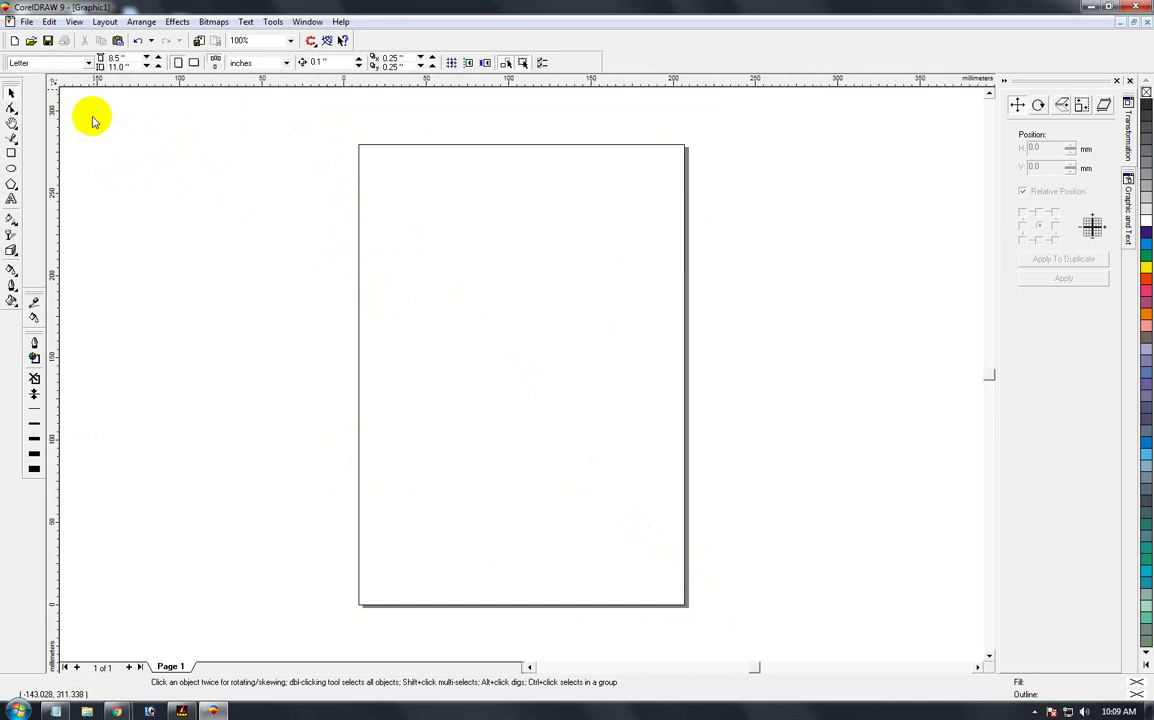
- Draw a nearly horizontal straight line about 4.03 inches long across the middle of the page with the Bezier tool and select it
{"action": "key", "text": "F2"}
{"action": "left_click_drag", "start_coordinate": [311, 127], "coordinate": [721, 621]}
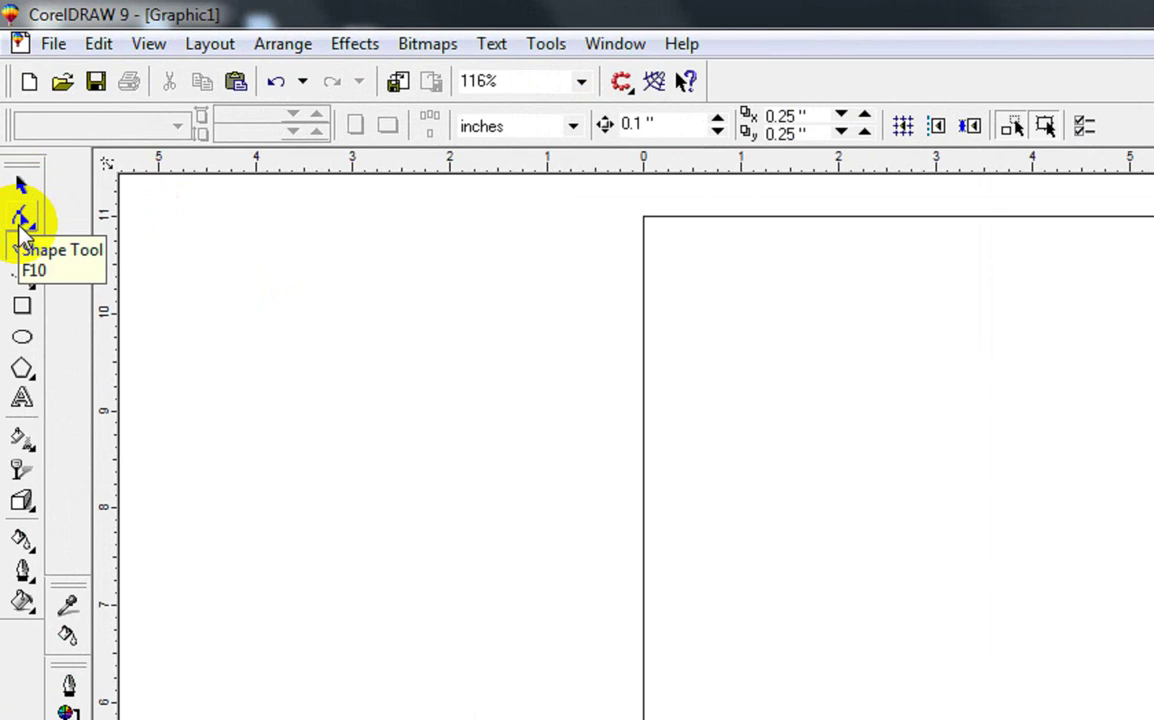
{"action": "left_click", "coordinate": [34, 287]}
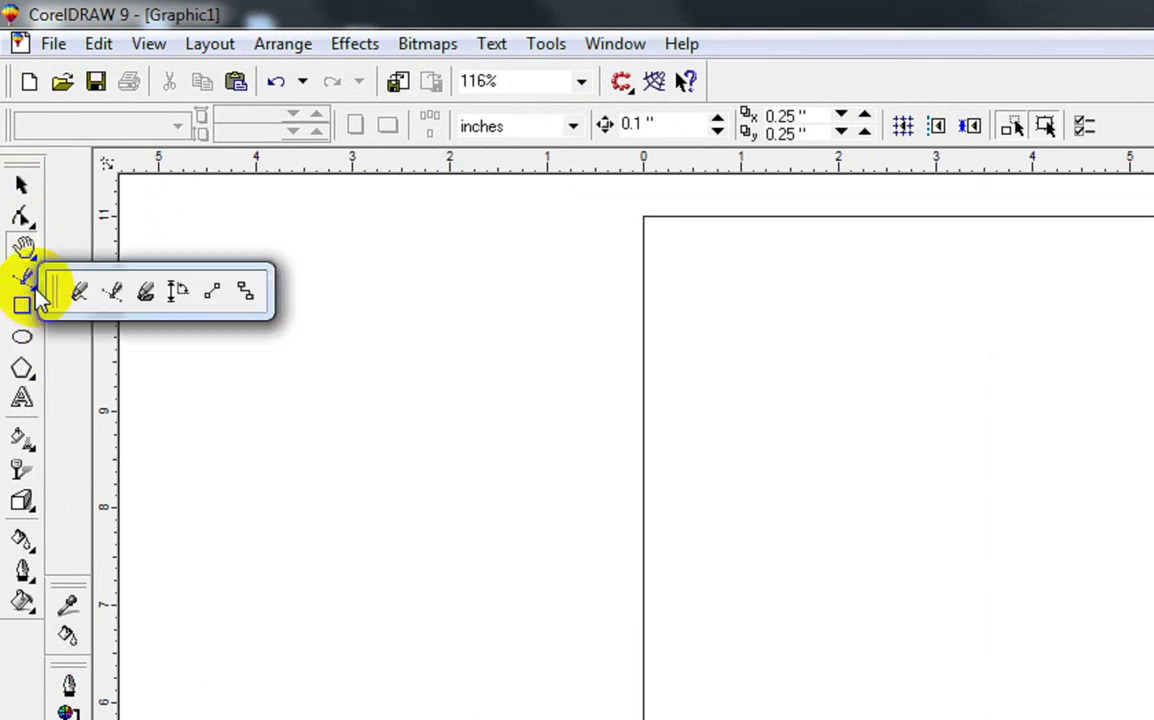
{"action": "left_click", "coordinate": [117, 293]}
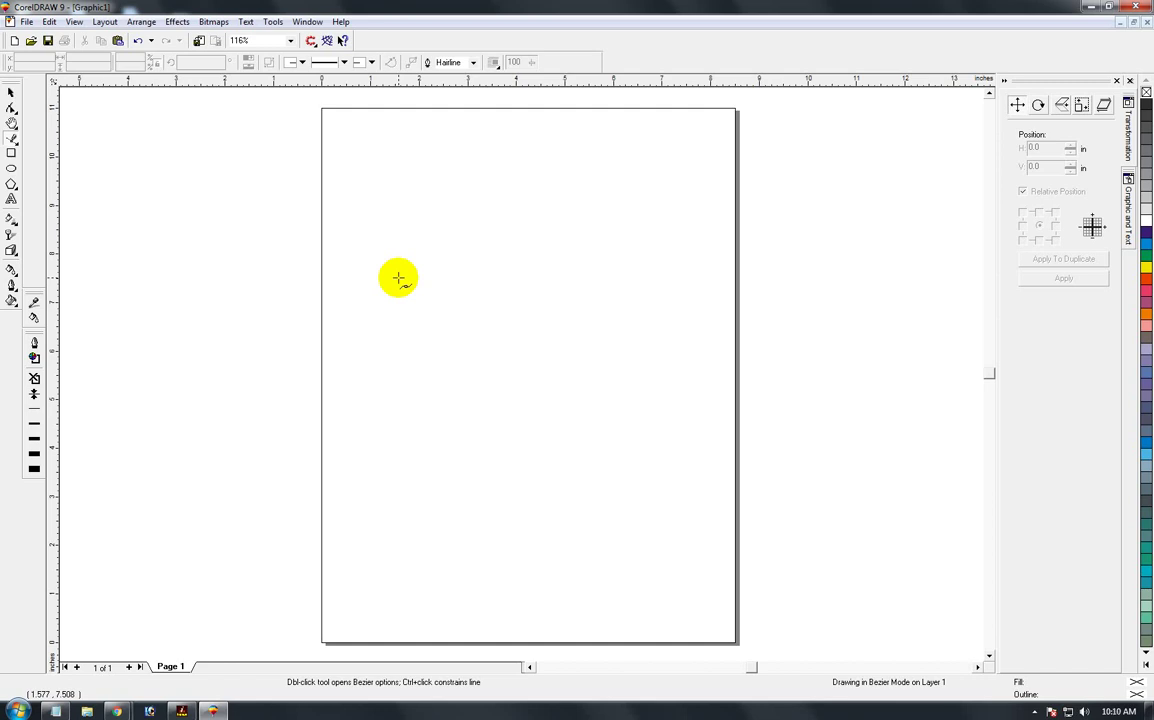
{"action": "key", "text": "F2"}
{"action": "left_click_drag", "start_coordinate": [651, 381], "coordinate": [767, 494]}
{"action": "left_click", "coordinate": [11, 138]}
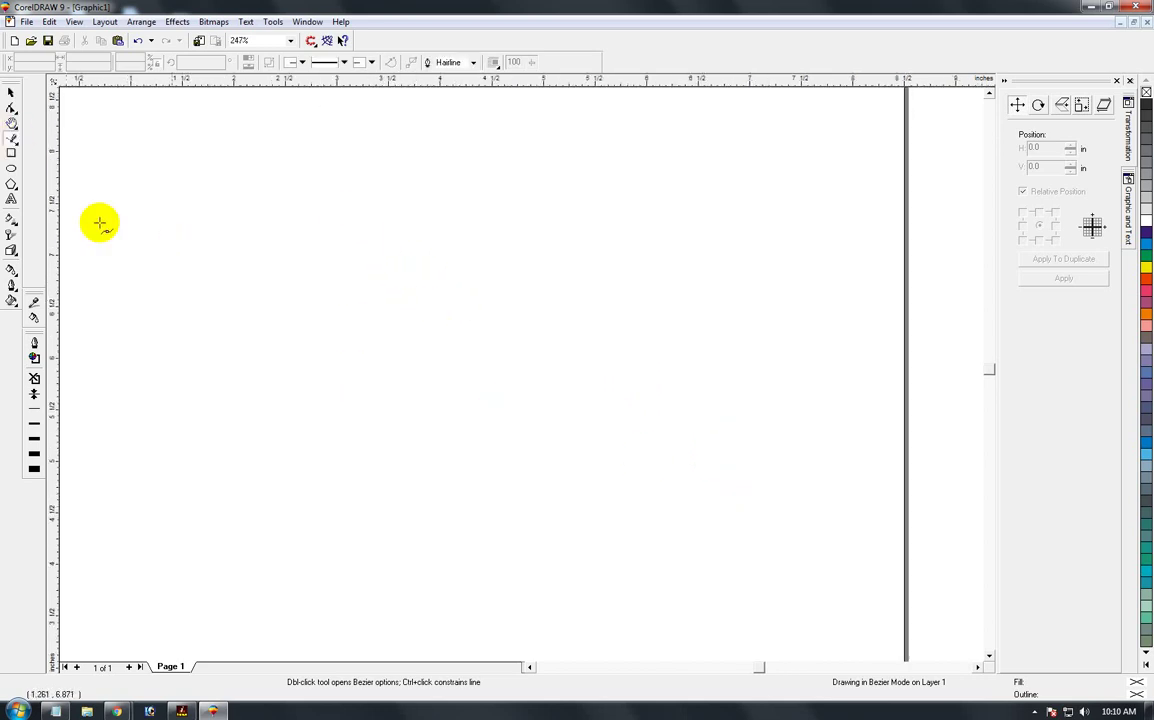
{"action": "left_click", "coordinate": [288, 330]}
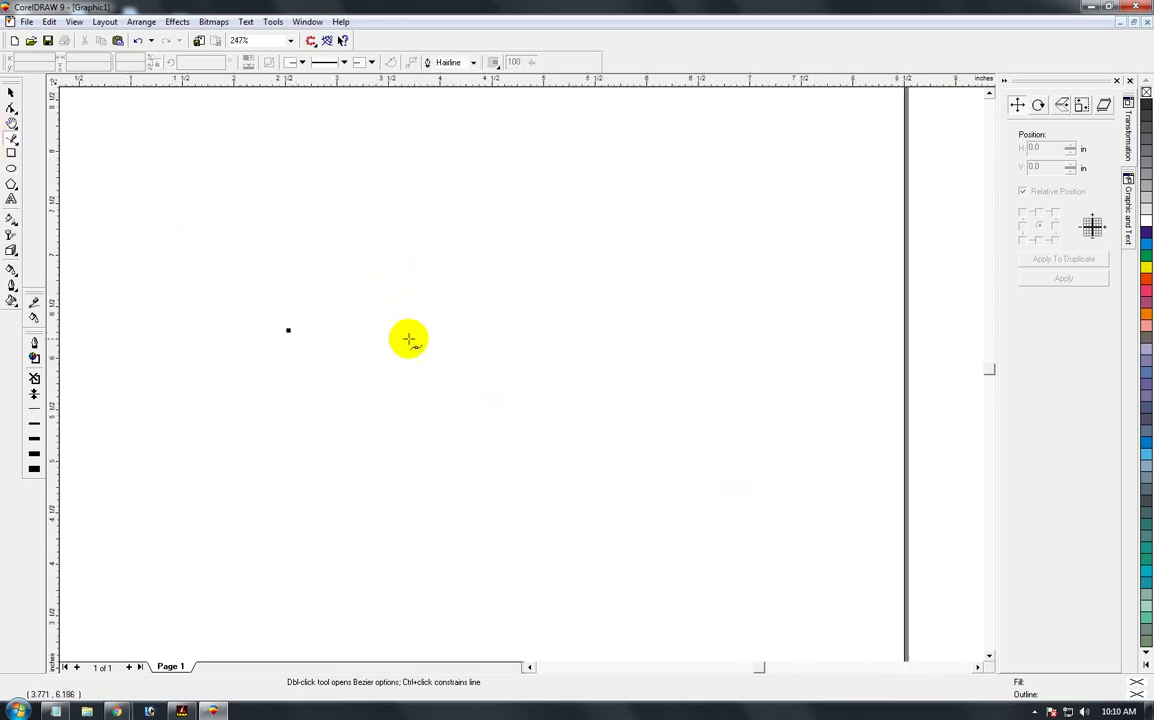
{"action": "left_click", "coordinate": [705, 340]}
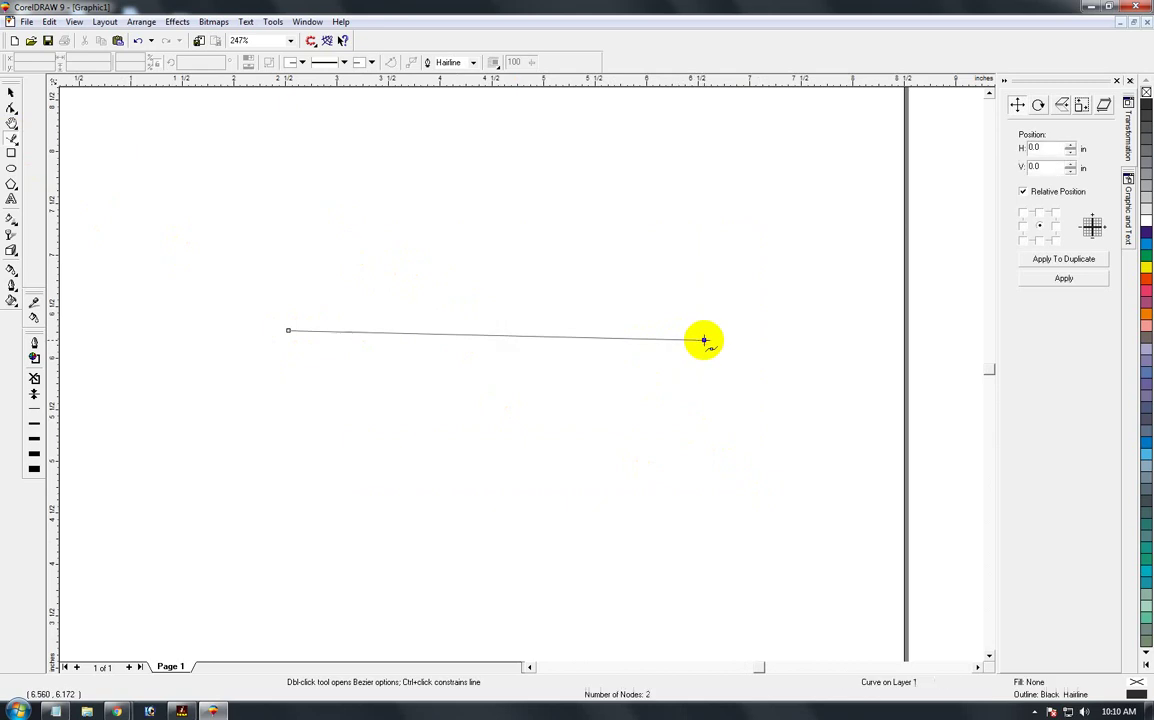
{"action": "left_click", "coordinate": [11, 92]}
{"action": "left_click", "coordinate": [726, 307]}
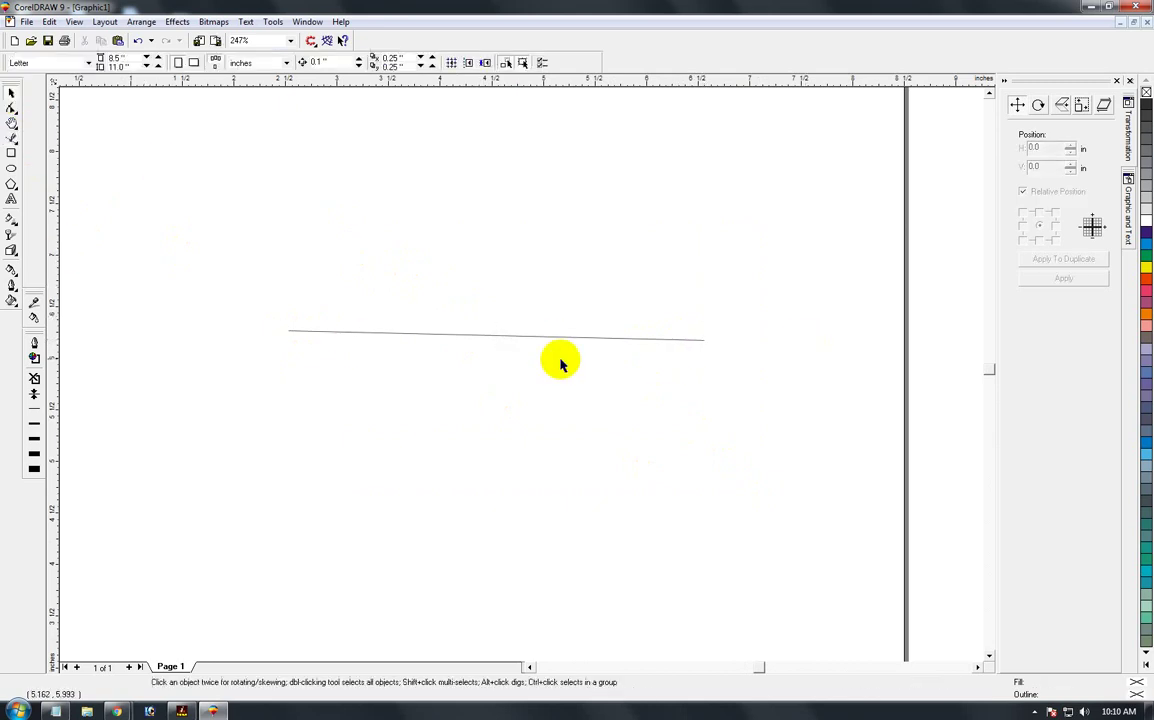
{"action": "left_click", "coordinate": [540, 339]}
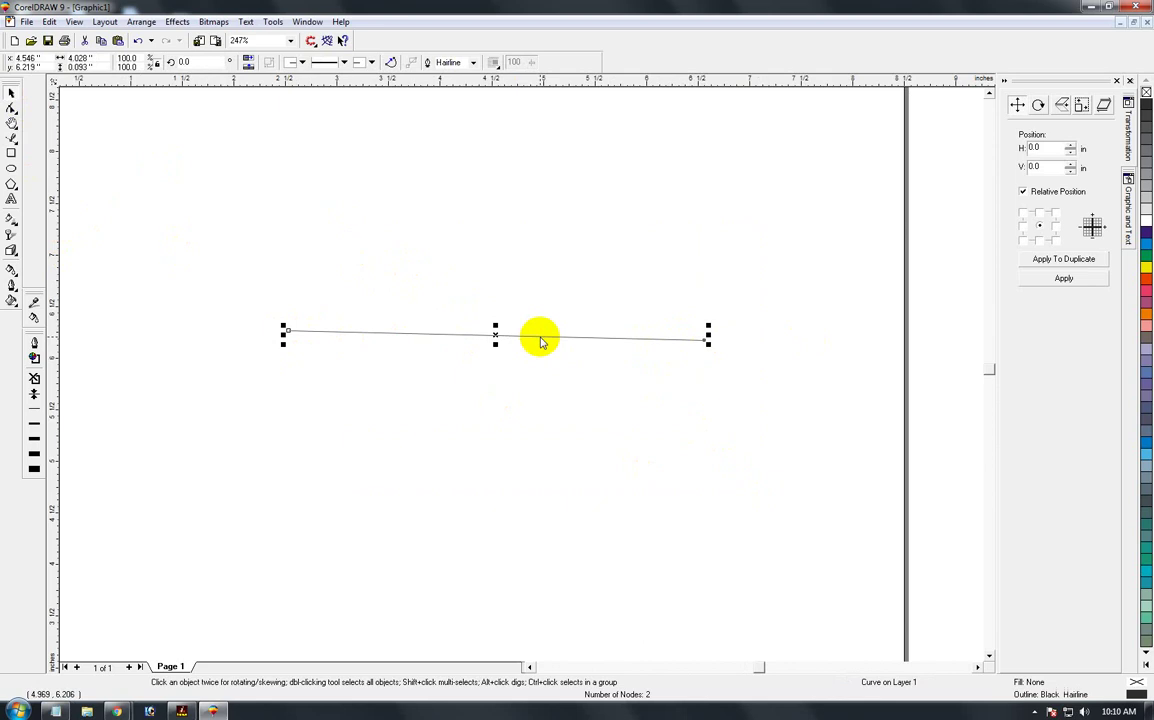
{"action": "right_click", "coordinate": [540, 342]}
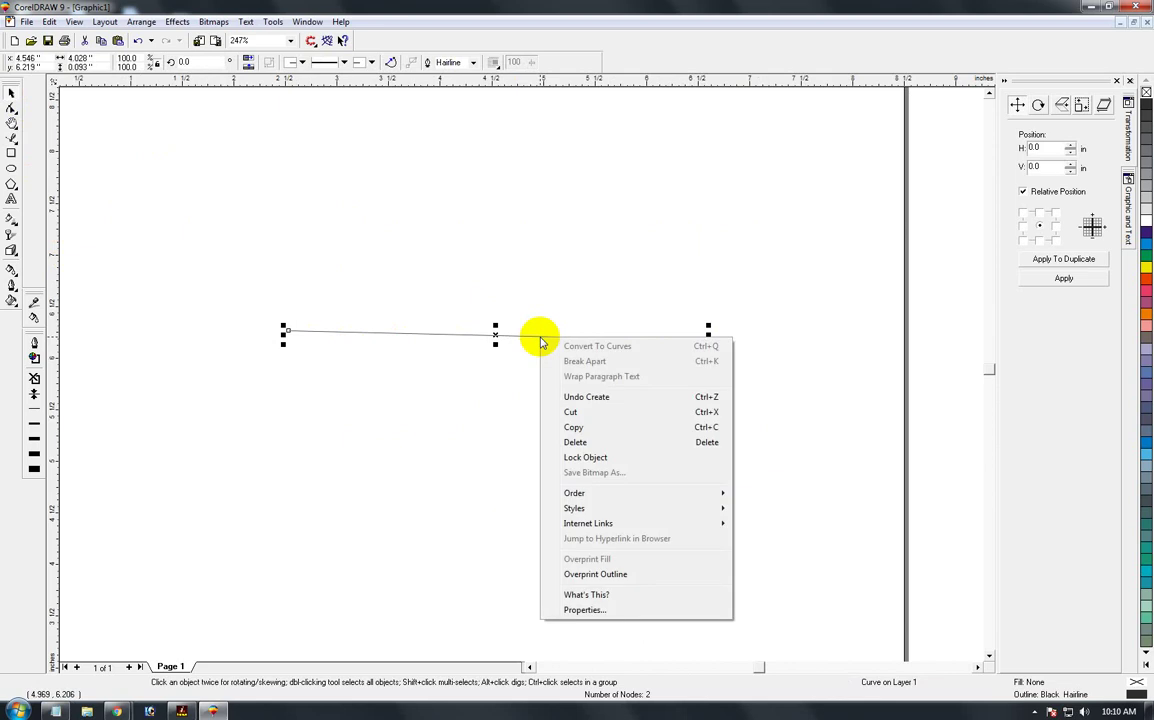
{"action": "left_click", "coordinate": [503, 305]}
{"action": "left_click", "coordinate": [506, 340]}
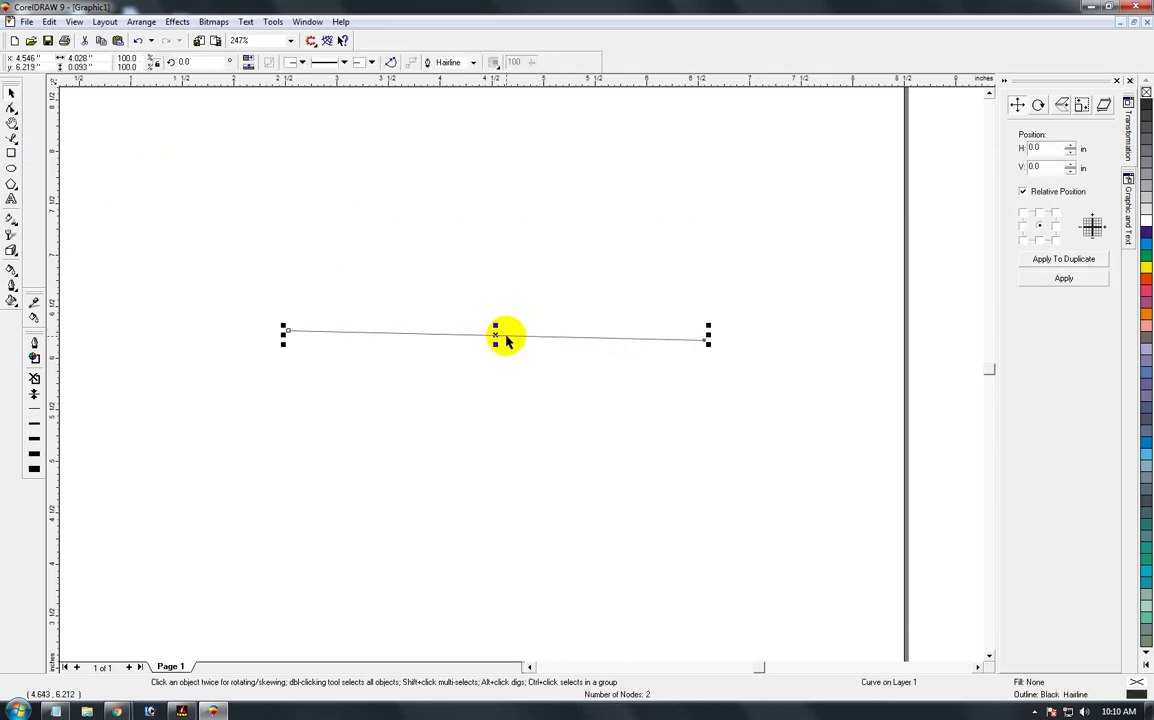
- Convert the line to a curve and shape it into an S-wave, its first half bowed up and its second half bowed down
{"action": "key", "text": "F10"}
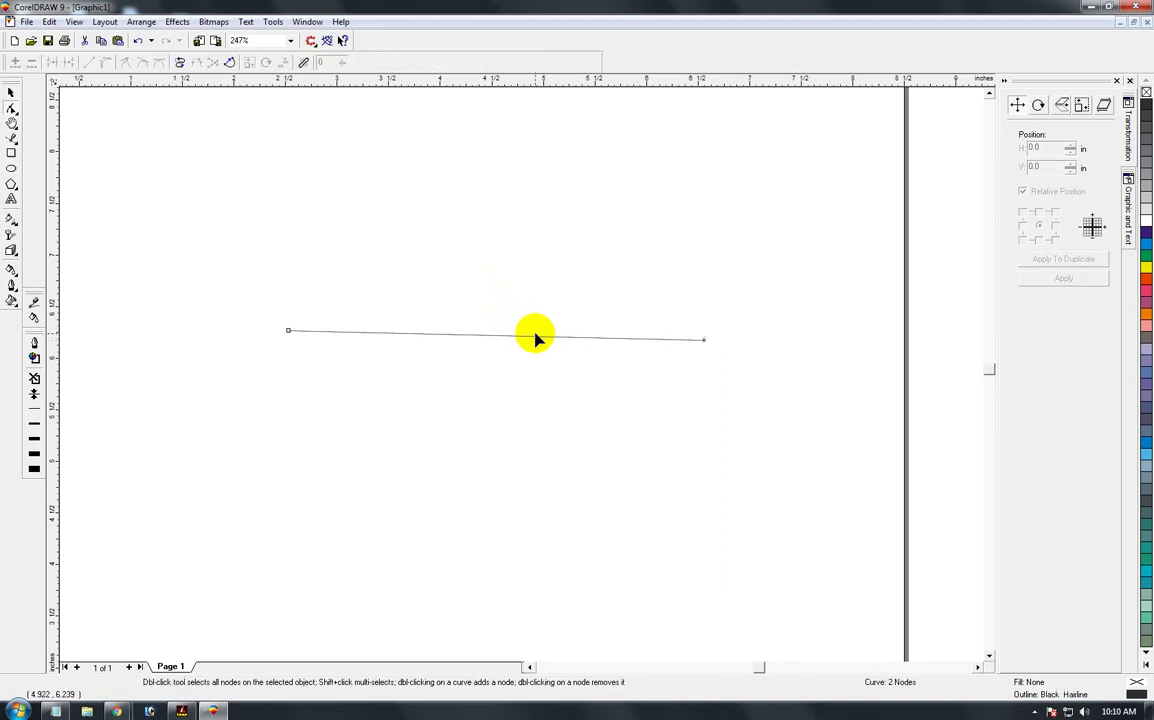
{"action": "right_click", "coordinate": [530, 340]}
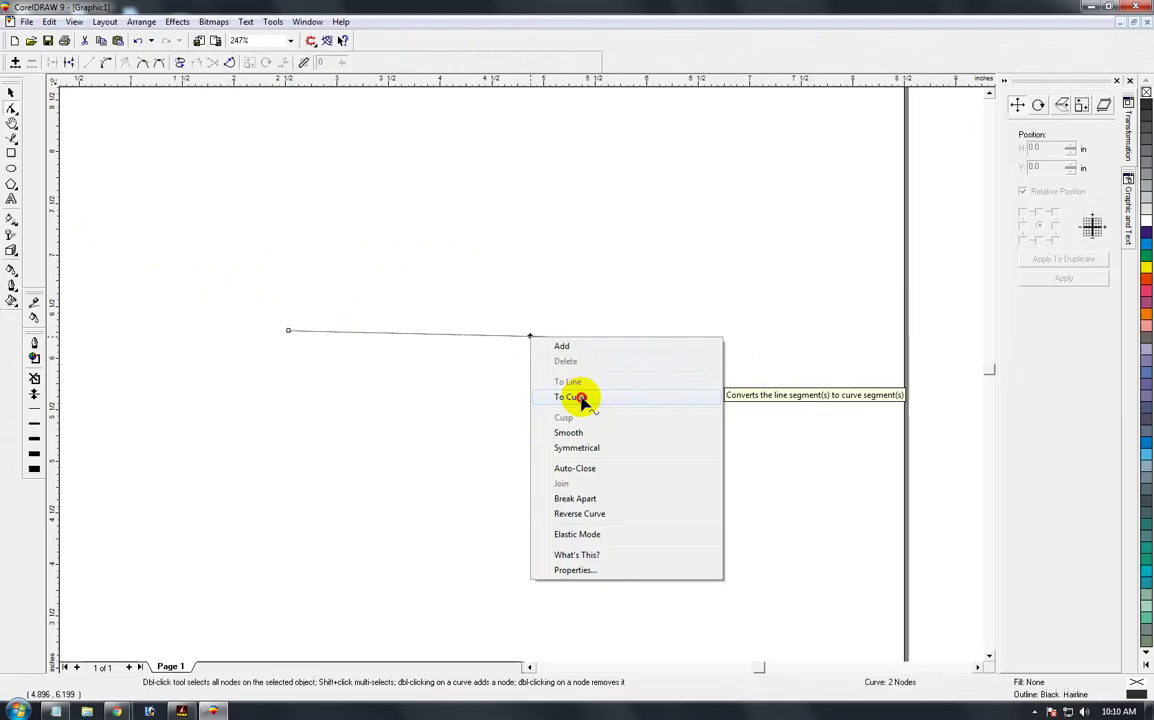
{"action": "left_click", "coordinate": [563, 365]}
{"action": "left_click_drag", "start_coordinate": [426, 335], "coordinate": [418, 159]}
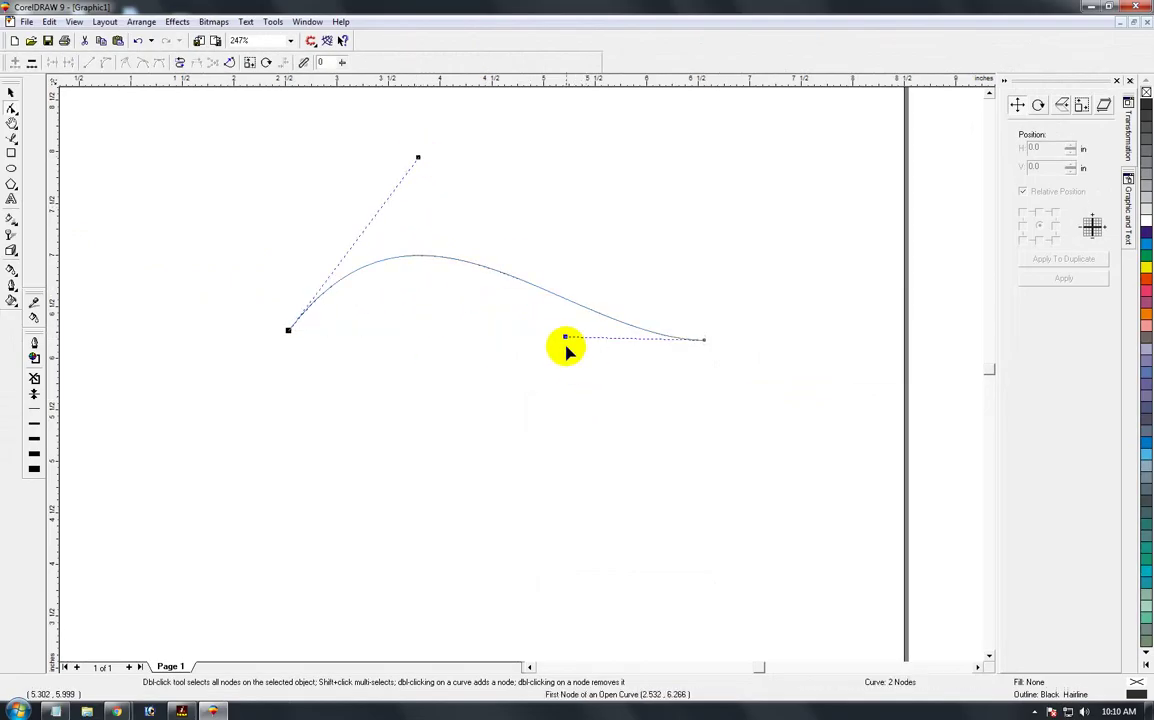
{"action": "left_click_drag", "start_coordinate": [565, 340], "coordinate": [495, 527]}
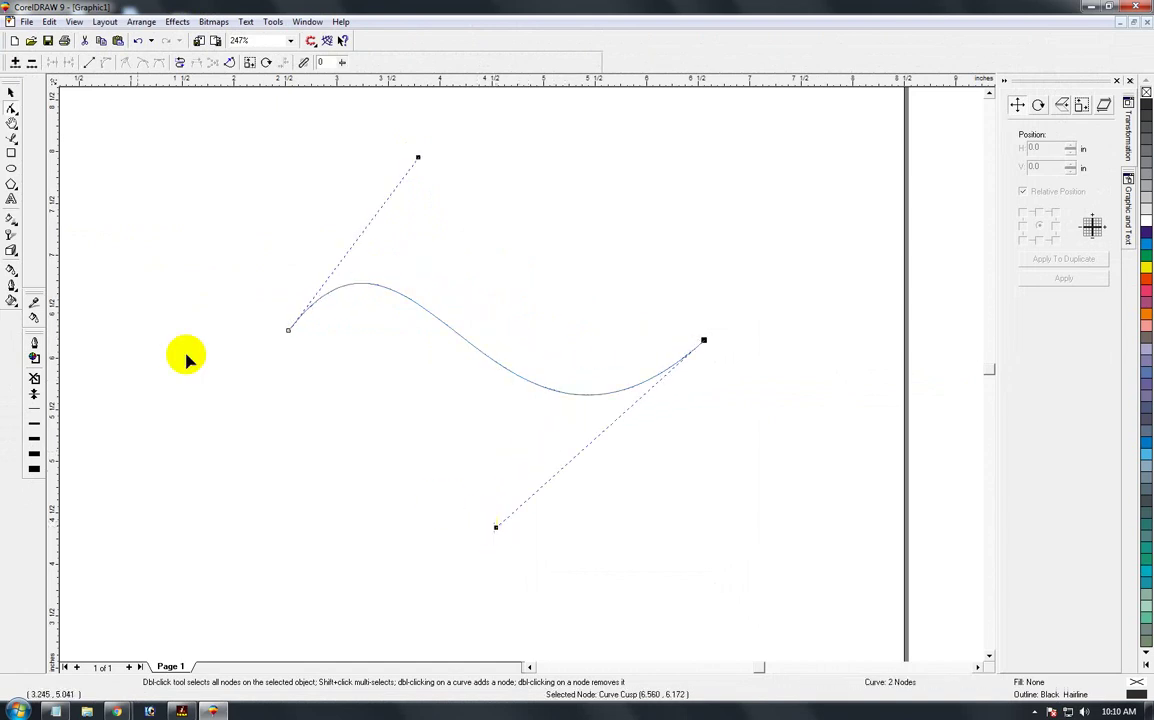
{"action": "left_click", "coordinate": [12, 94]}
{"action": "left_click", "coordinate": [245, 193]}
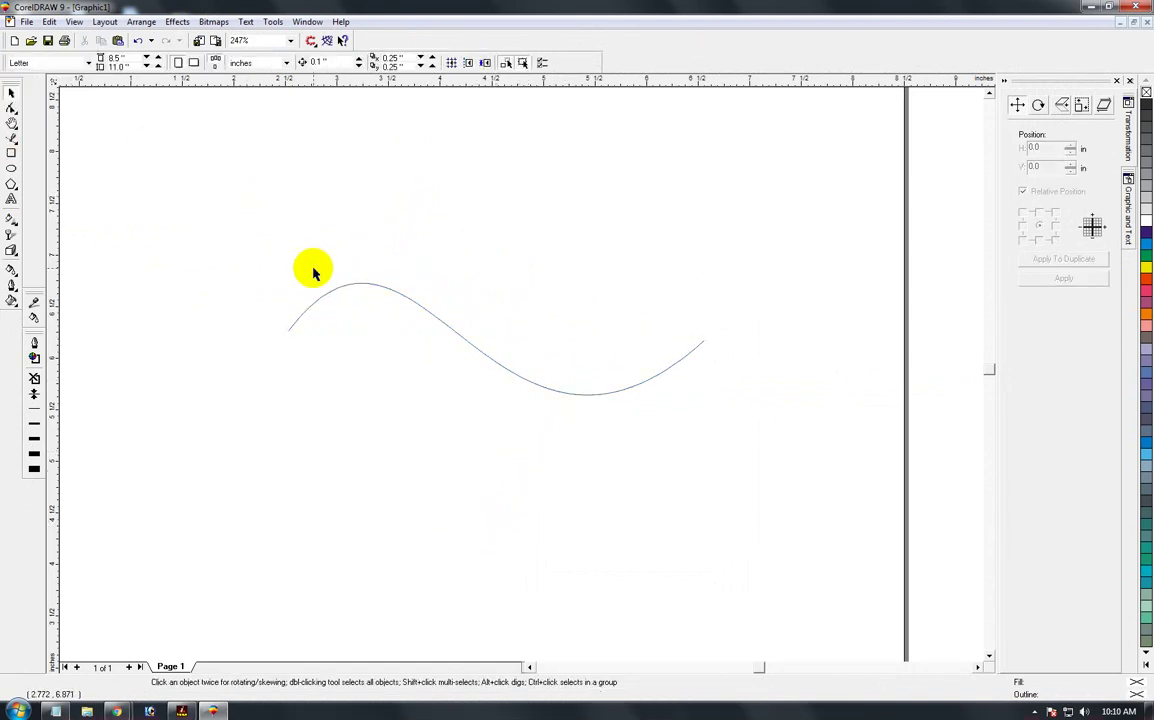
- Draw a horizontal three-segment Bezier line with four nodes below the S-shaped curve
{"action": "key", "text": "shift+F4"}
{"action": "key", "text": "F2"}
{"action": "left_click_drag", "start_coordinate": [388, 254], "coordinate": [701, 487]}
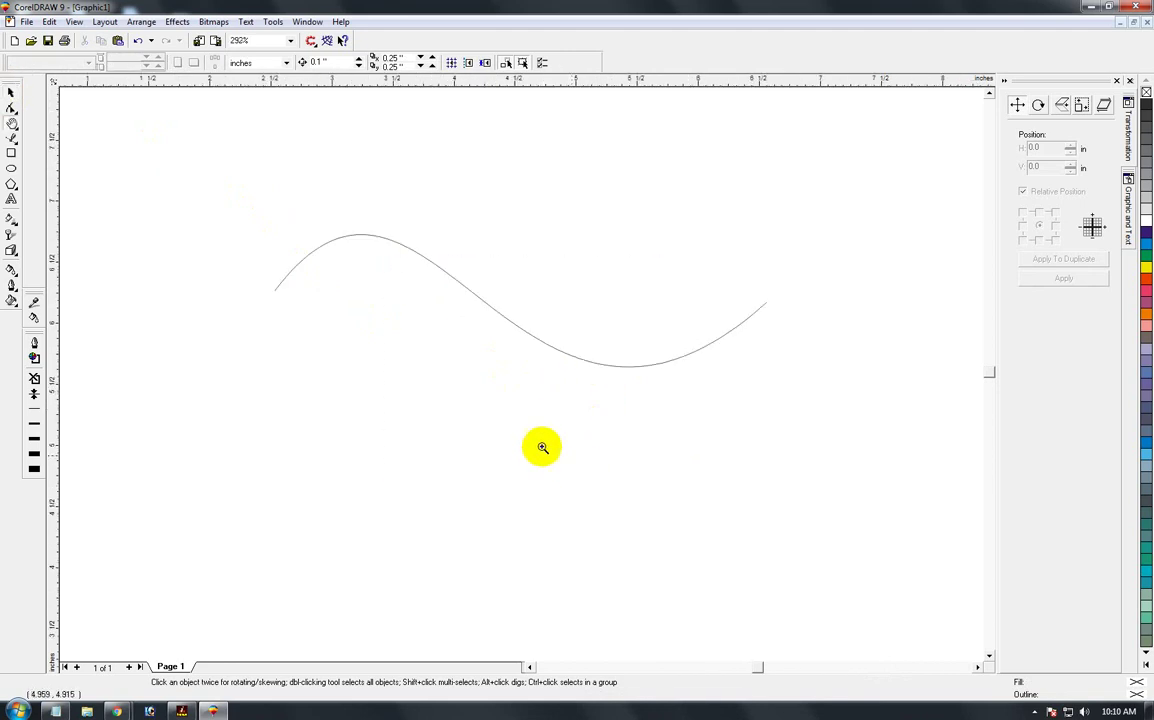
{"action": "left_click", "coordinate": [13, 141]}
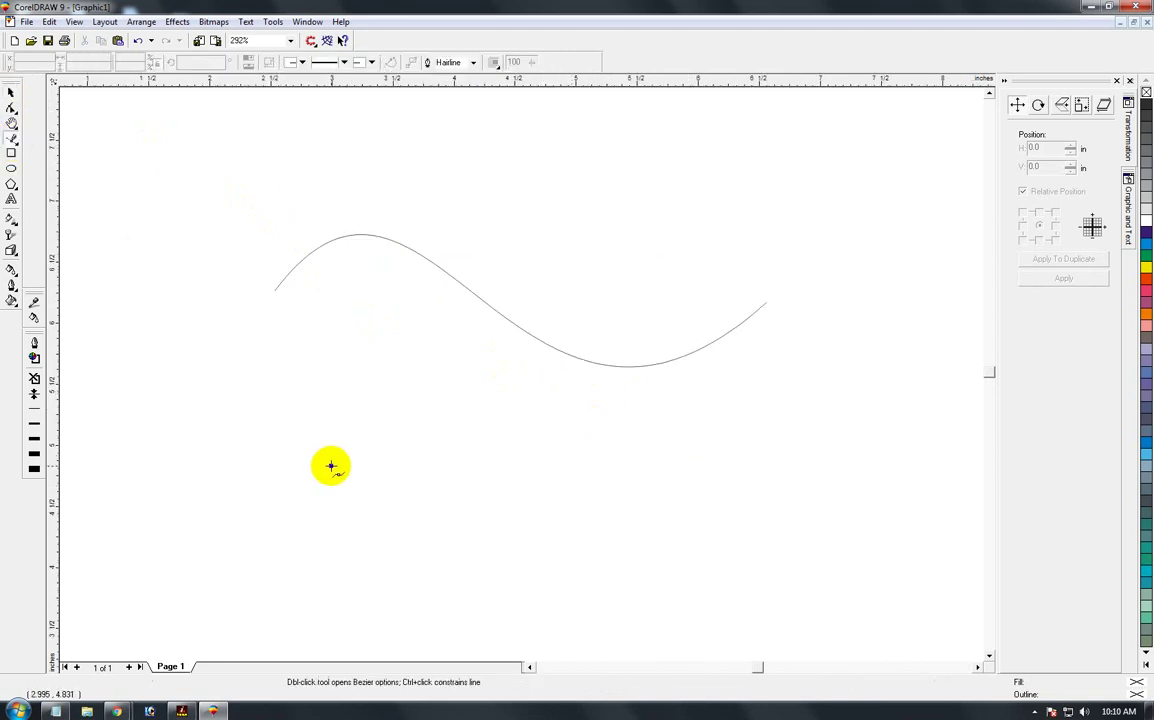
{"action": "left_click", "coordinate": [331, 465]}
{"action": "left_click", "coordinate": [484, 465]}
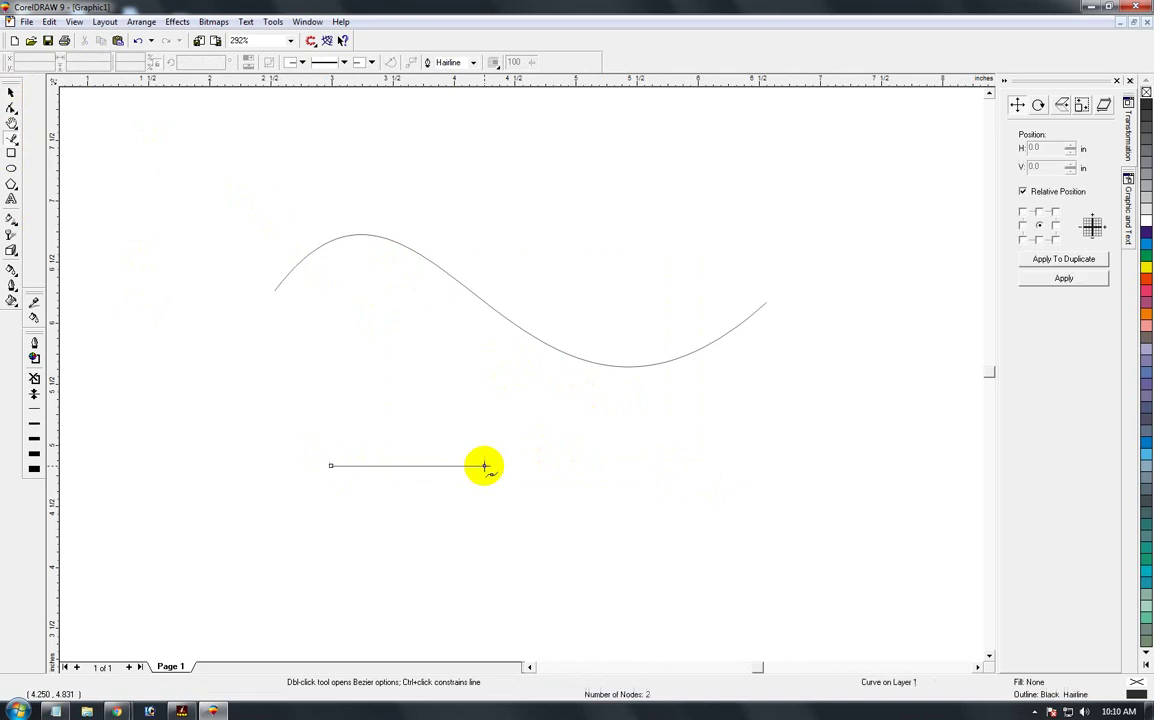
{"action": "left_click", "coordinate": [634, 465]}
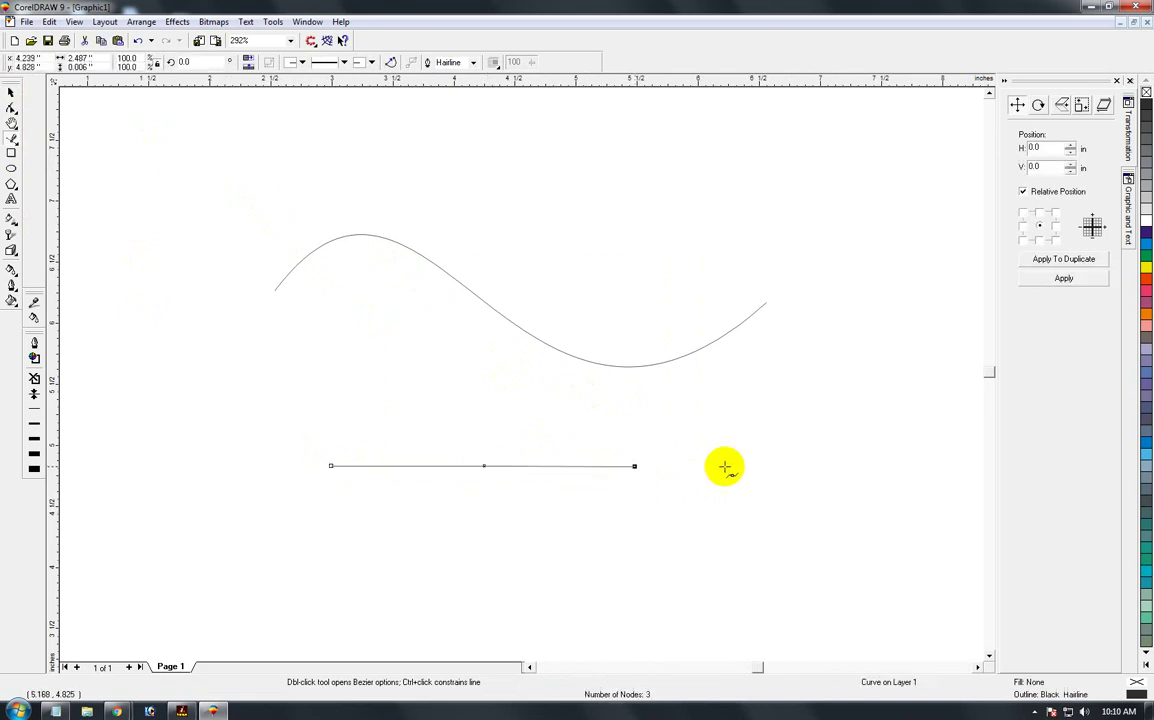
{"action": "left_click", "coordinate": [11, 91]}
- Convert the first segment of the lower line to a curve, bow it upward into an arch, and pick the second segment
{"action": "key", "text": "F10"}
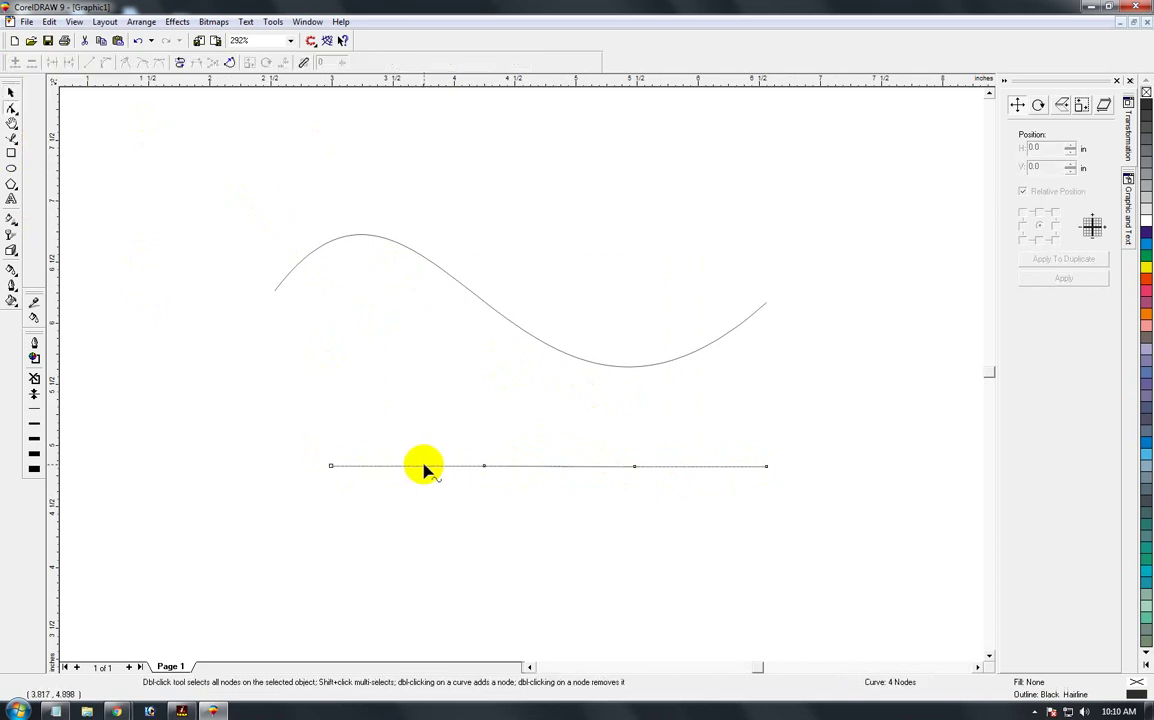
{"action": "right_click", "coordinate": [420, 466]}
{"action": "left_click", "coordinate": [451, 283]}
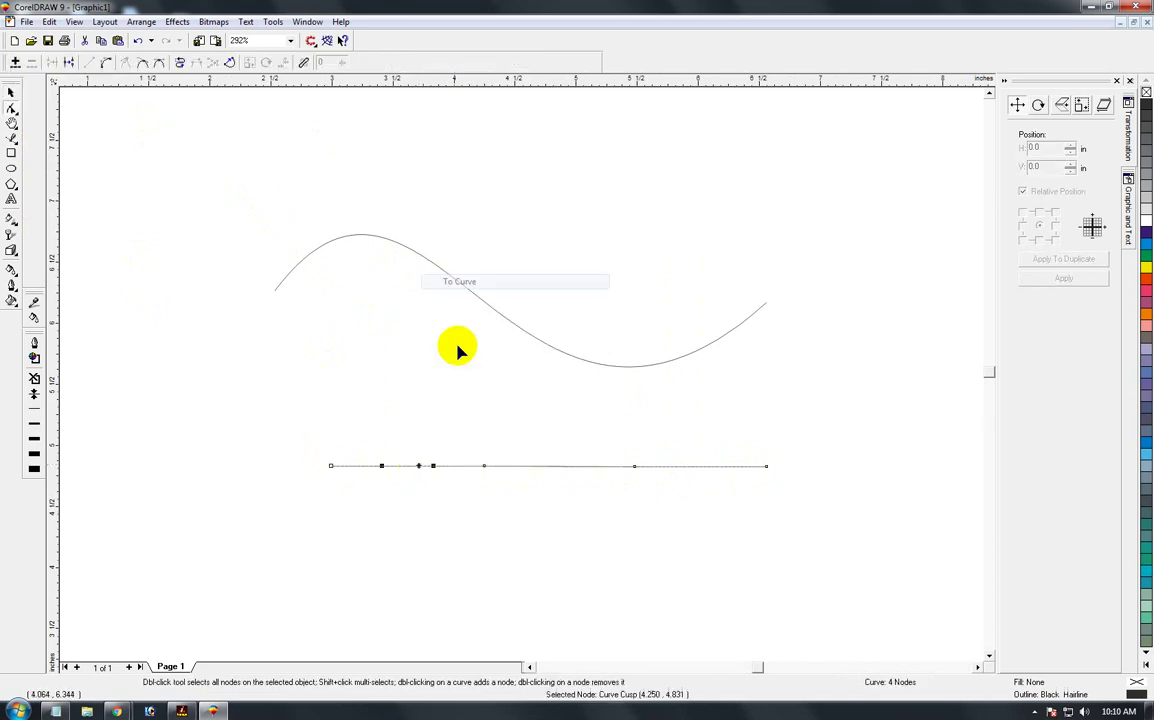
{"action": "left_click_drag", "start_coordinate": [410, 467], "coordinate": [420, 426]}
{"action": "left_click", "coordinate": [536, 465]}
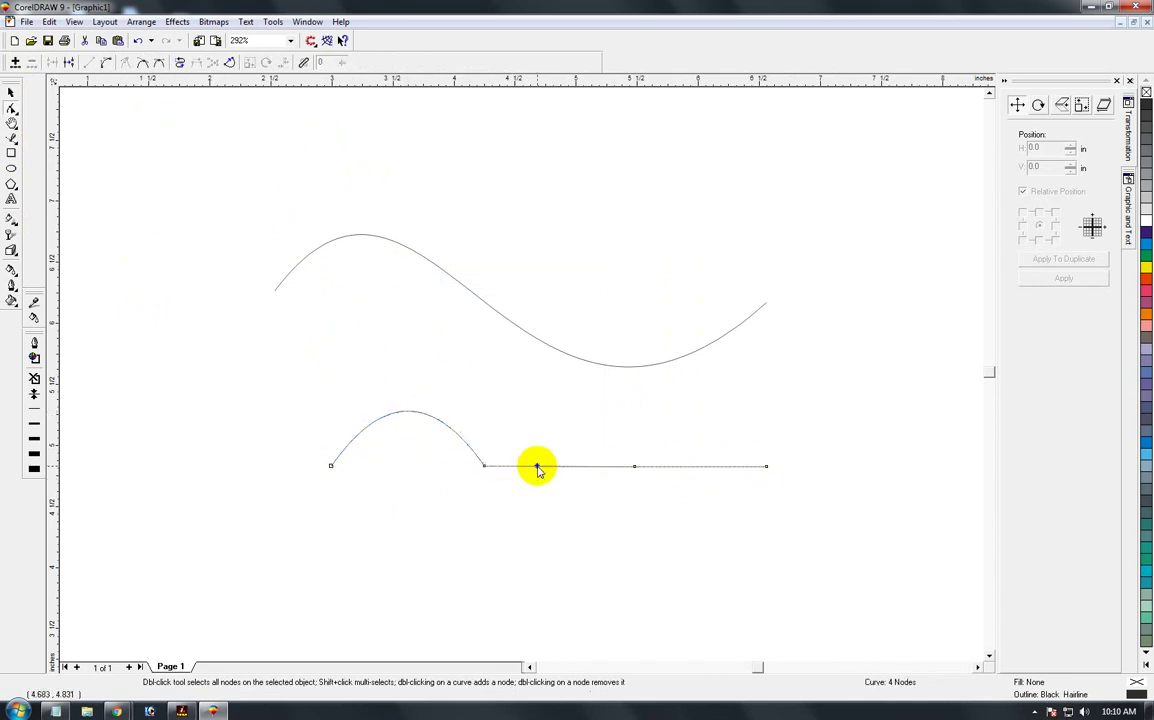
- Convert the lower line's second and third segments to curves, bowing the second downward and the third upward to continue the wave
{"action": "right_click", "coordinate": [536, 465]}
{"action": "left_click", "coordinate": [562, 284]}
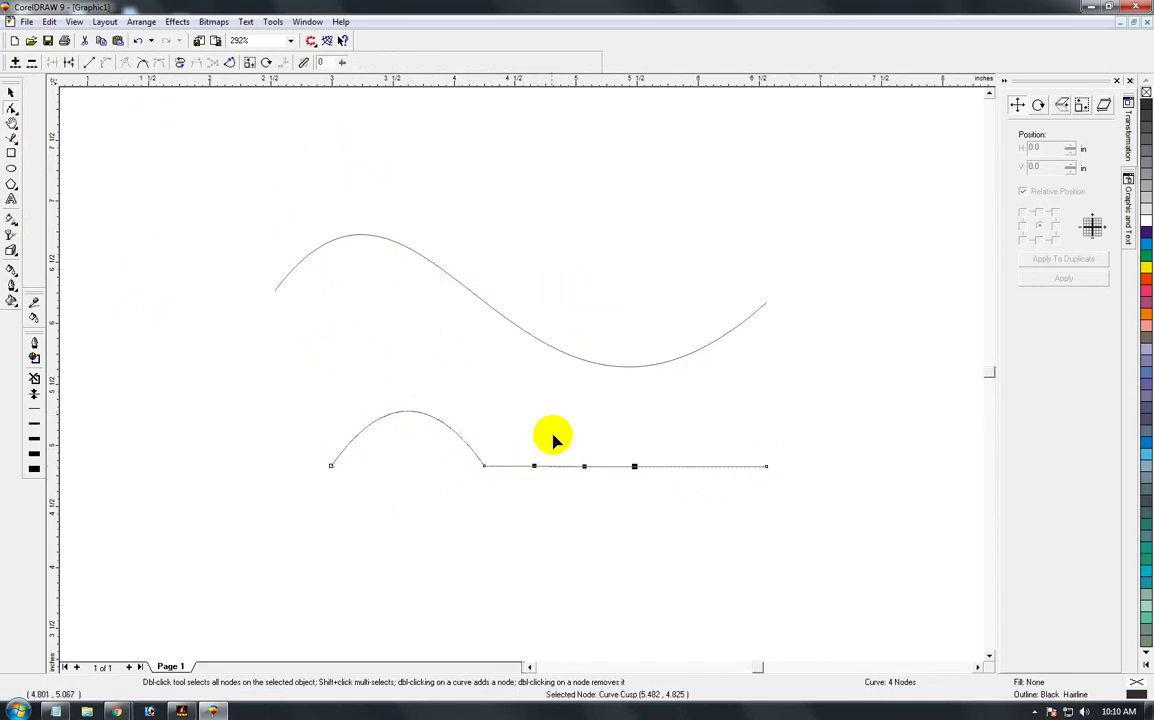
{"action": "left_click_drag", "start_coordinate": [555, 467], "coordinate": [549, 512]}
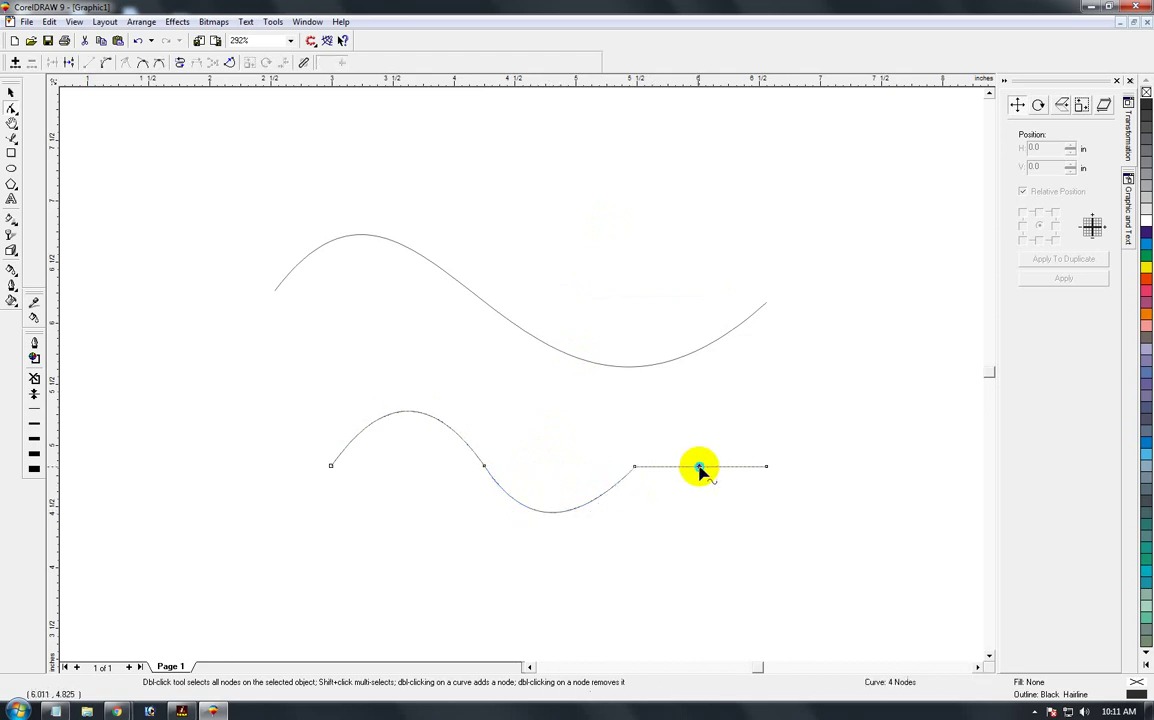
{"action": "right_click", "coordinate": [698, 467]}
{"action": "left_click", "coordinate": [741, 285]}
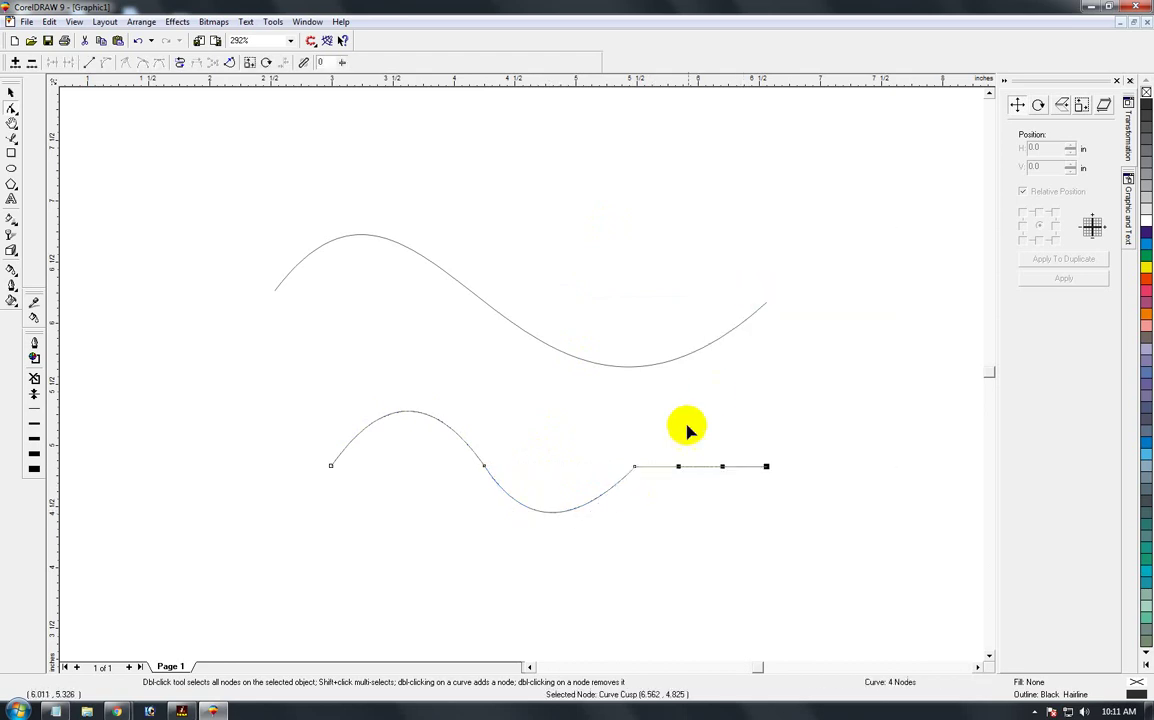
{"action": "left_click_drag", "start_coordinate": [693, 466], "coordinate": [700, 419]}
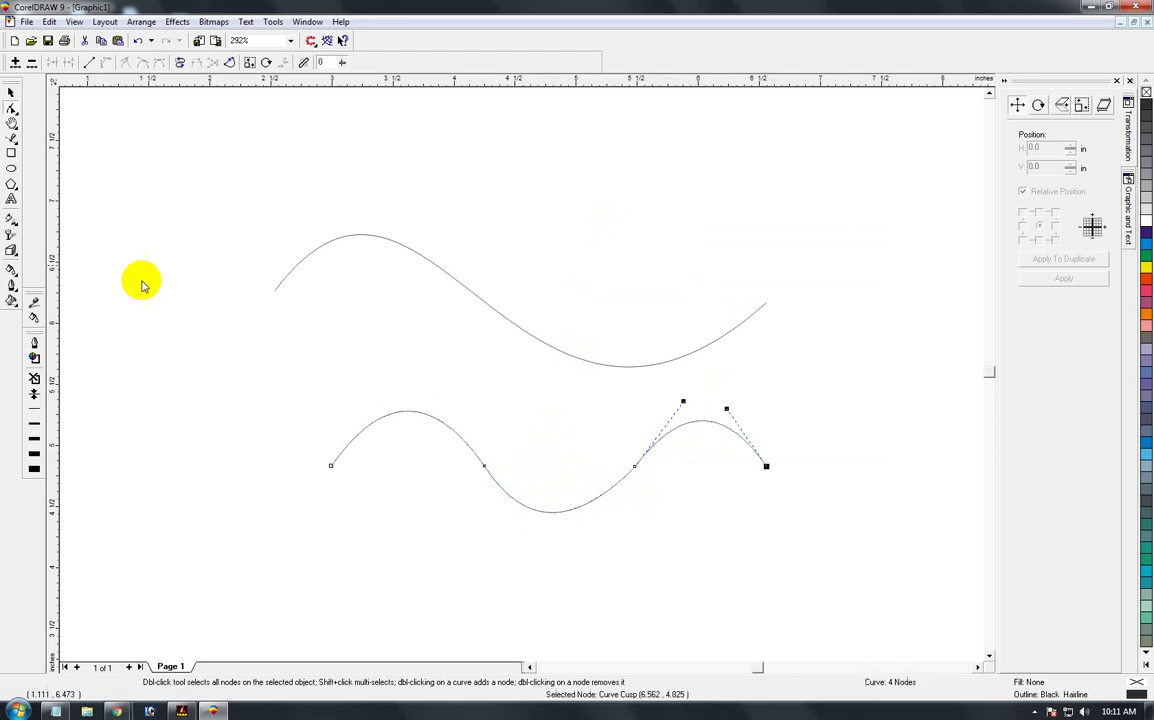
- Zoom in and out on the page to examine the two finished wavy curves
{"action": "left_click", "coordinate": [12, 97]}
{"action": "left_click", "coordinate": [335, 368]}
{"action": "left_click", "coordinate": [465, 445]}
{"action": "key", "text": "F3"}
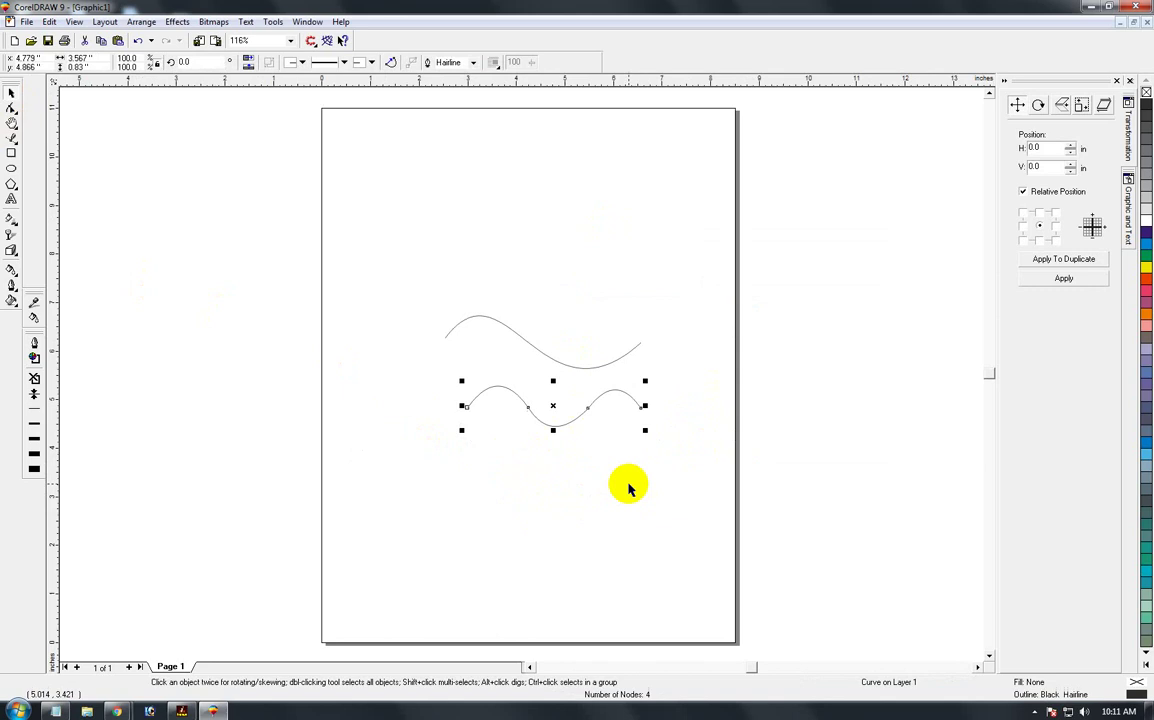
{"action": "key", "text": "F2"}
{"action": "key", "text": "F3"}
{"action": "key", "text": "F2"}
{"action": "left_click_drag", "start_coordinate": [407, 301], "coordinate": [644, 458]}
{"action": "left_click", "coordinate": [12, 92]}
{"action": "left_click", "coordinate": [90, 103]}
{"action": "key", "text": "shift+F4"}
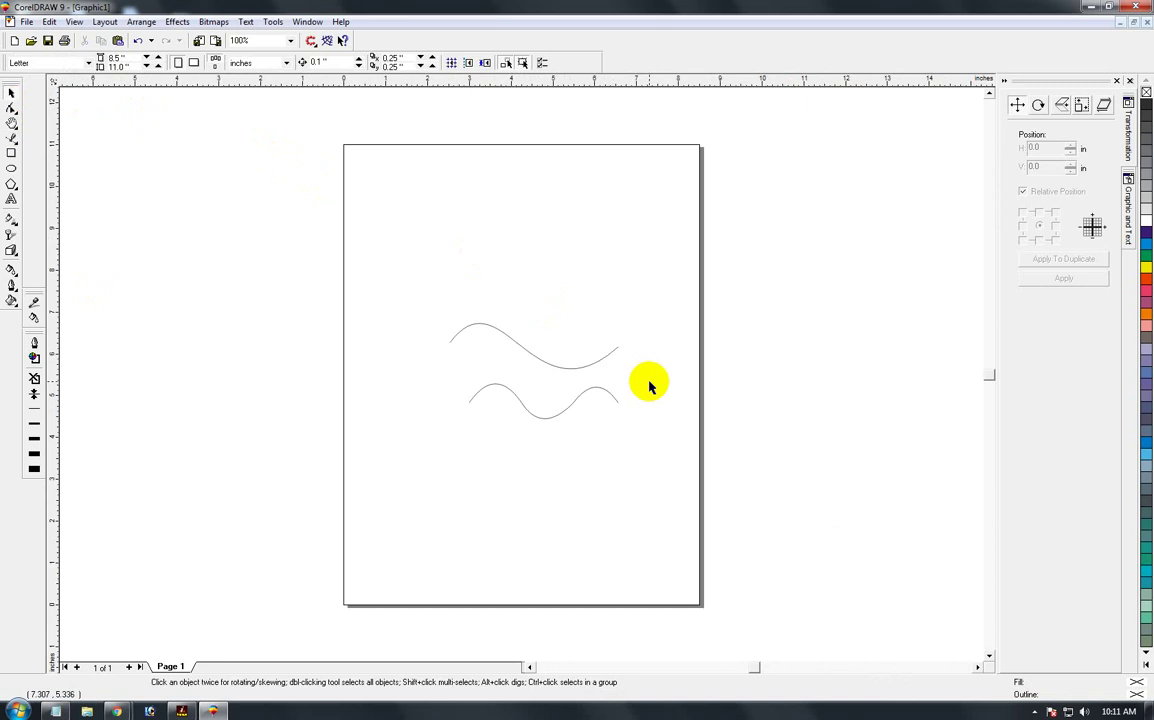
{"action": "key", "text": "F2"}
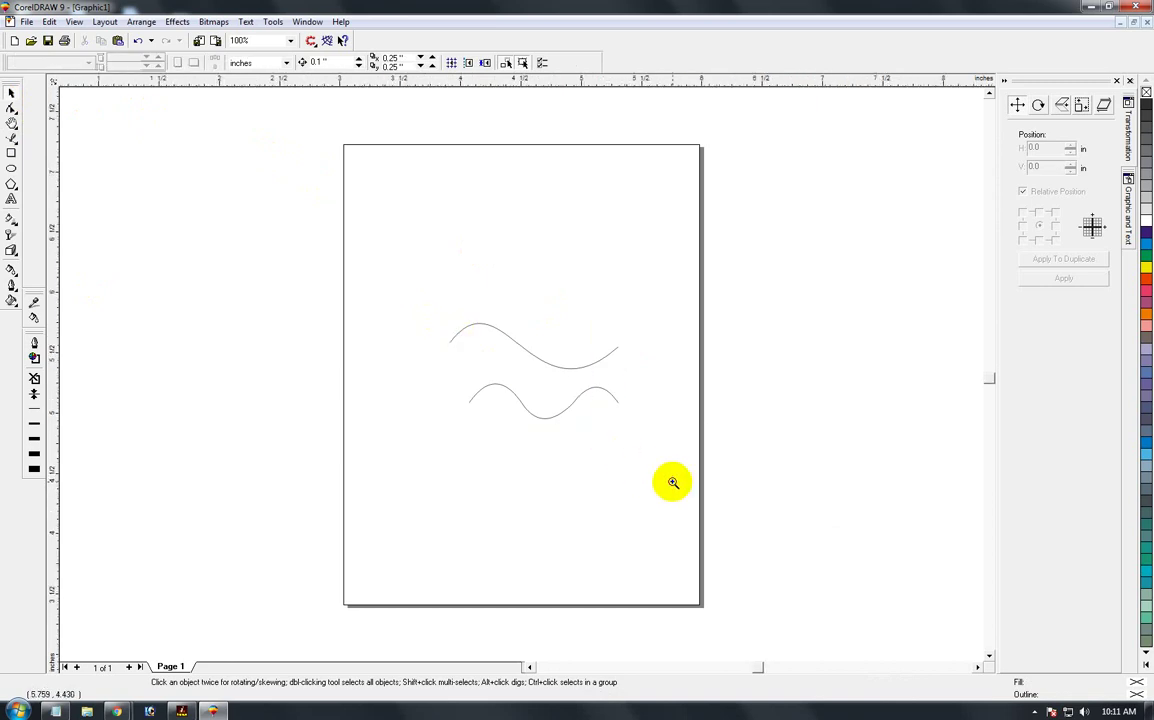
{"action": "left_click_drag", "start_coordinate": [393, 283], "coordinate": [671, 482]}
{"action": "left_click", "coordinate": [12, 94]}
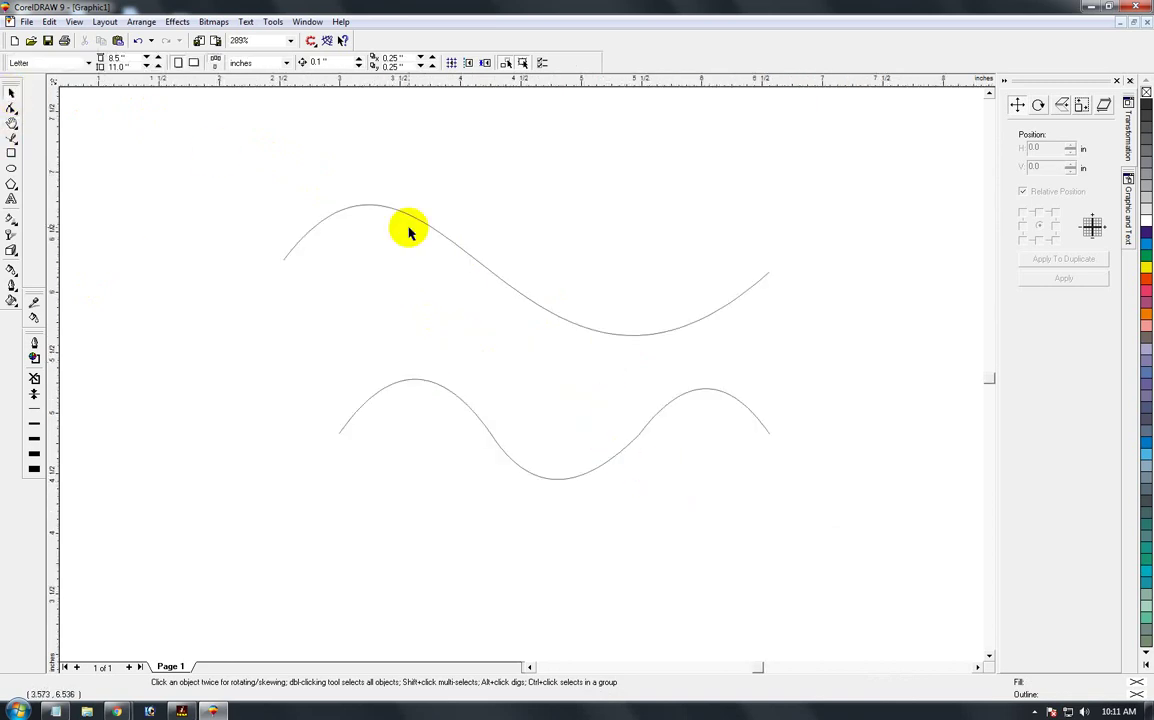
{"action": "key", "text": "shift+F4"}
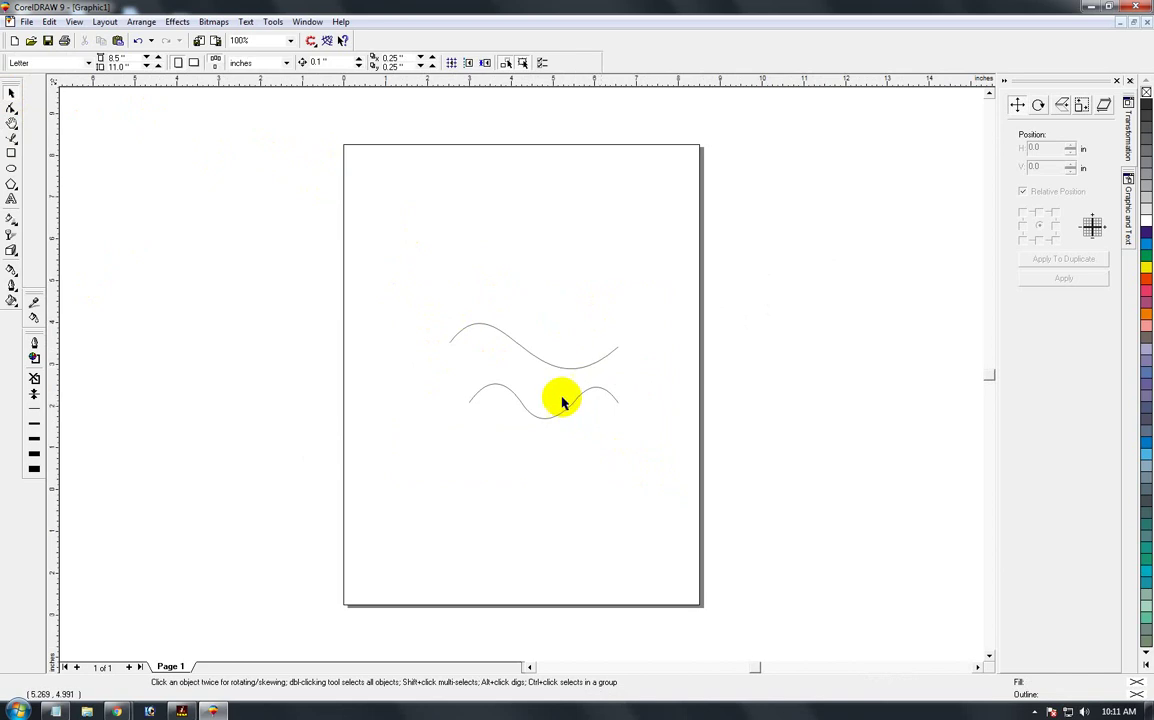
{"action": "key", "text": "F3"}
{"action": "key", "text": "F2"}
{"action": "left_click_drag", "start_coordinate": [659, 451], "coordinate": [430, 300]}
{"action": "left_click", "coordinate": [12, 94]}
{"action": "left_click_drag", "start_coordinate": [193, 234], "coordinate": [543, 262]}
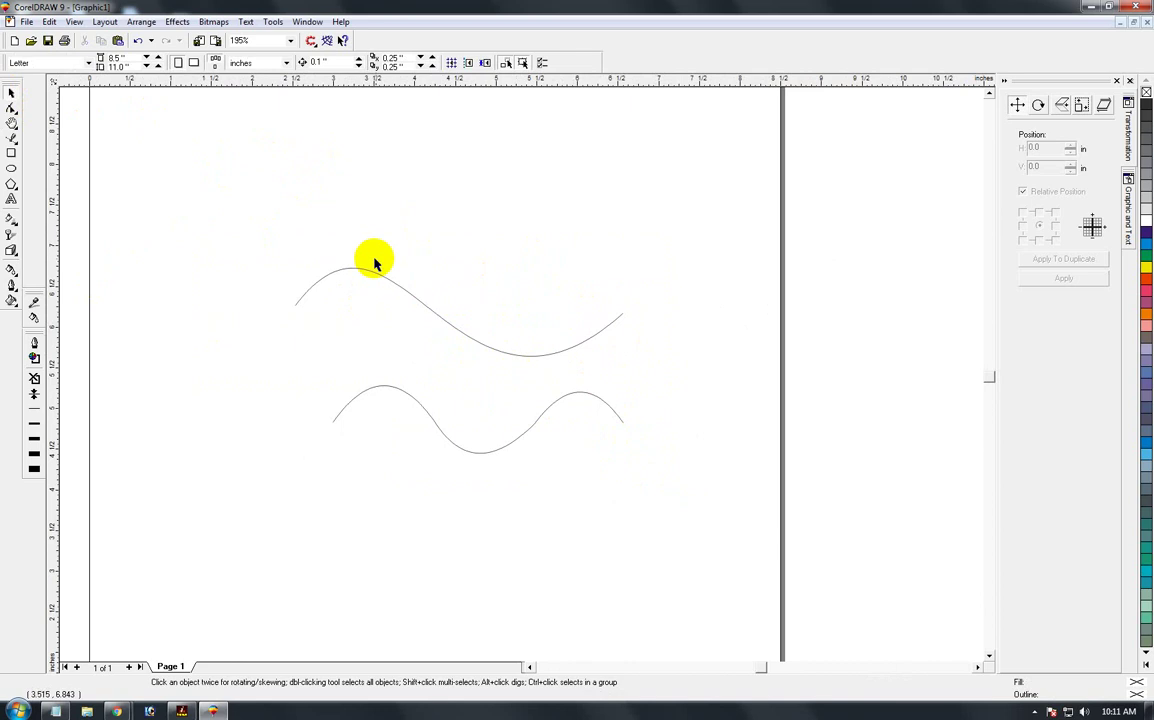
- Draw a closed two-node vertical Bezier line about 2.45 inches tall above the S-shaped curve, returning to its start node, and select it
{"action": "key", "text": "F3"}
{"action": "left_click_drag", "start_coordinate": [407, 257], "coordinate": [618, 360]}
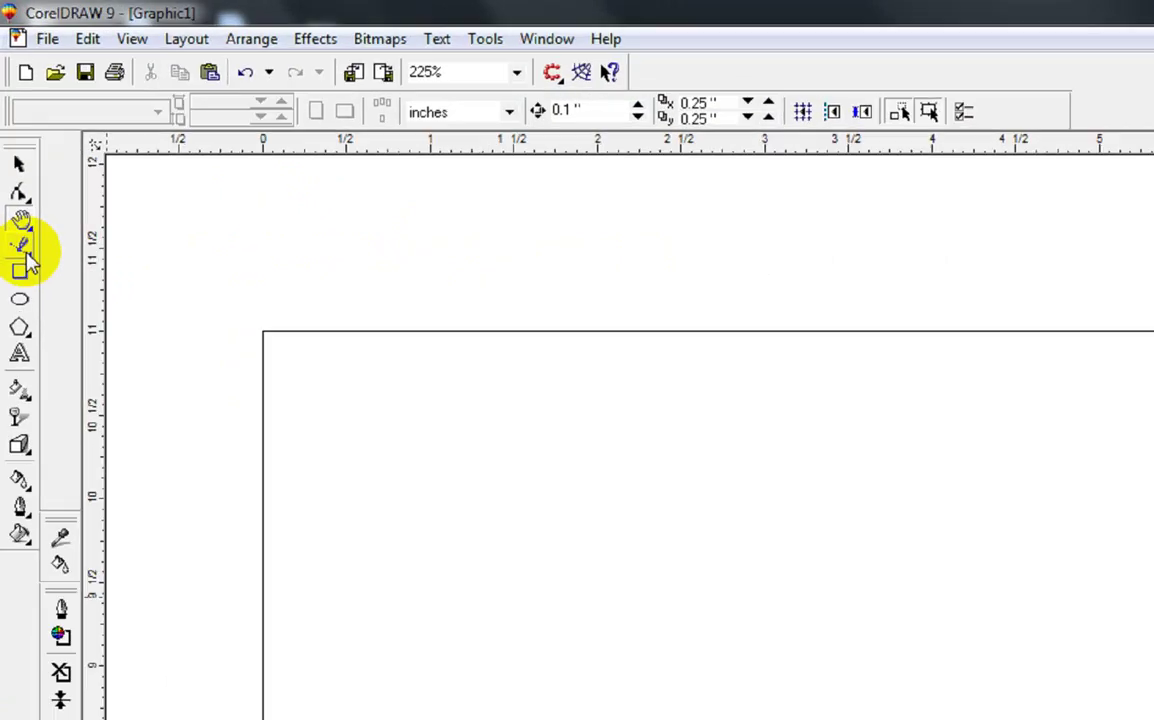
{"action": "left_click", "coordinate": [14, 143]}
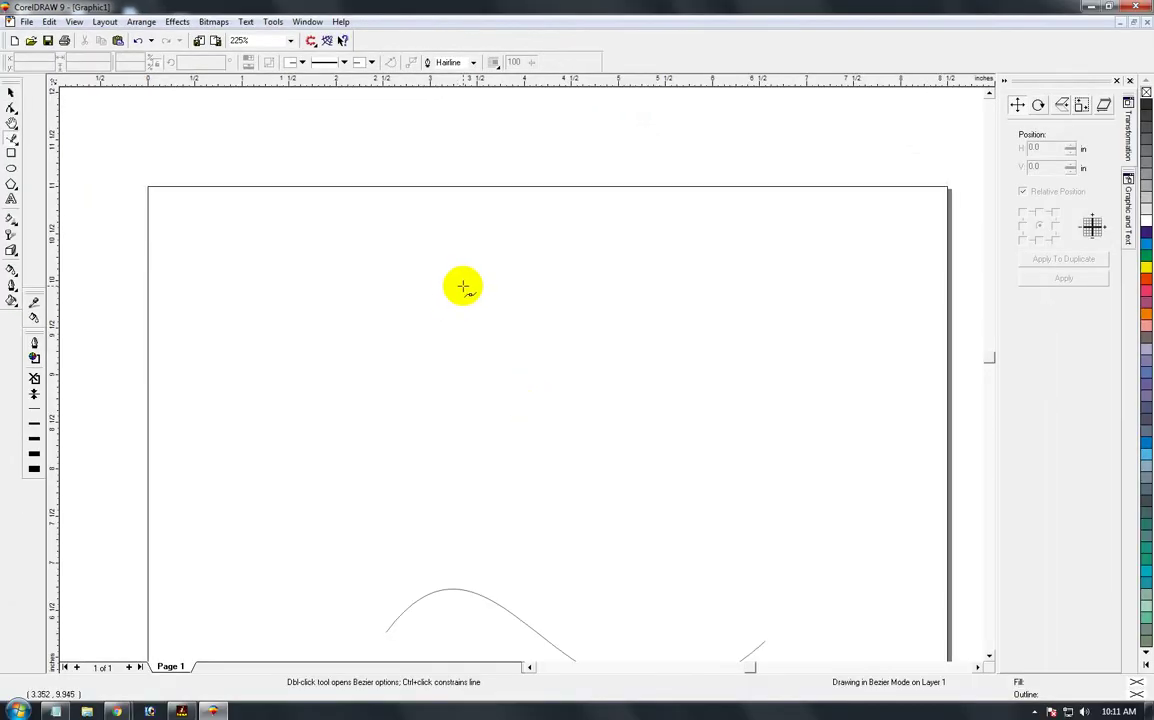
{"action": "left_click", "coordinate": [463, 283]}
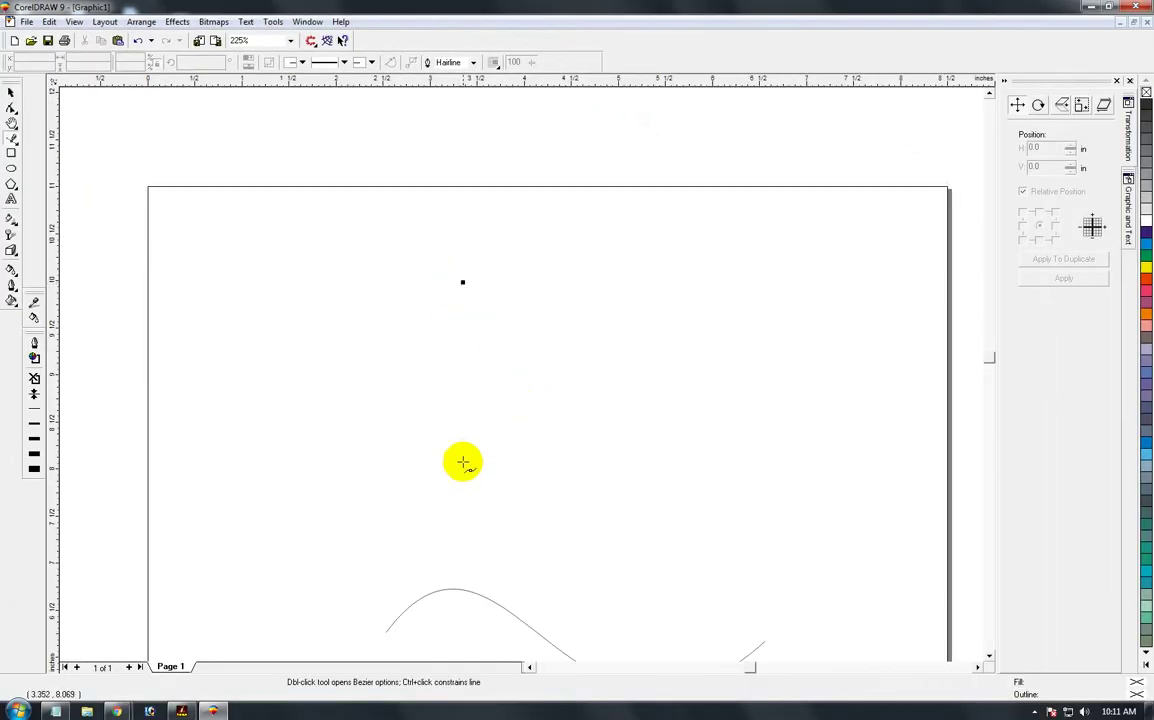
{"action": "left_click", "coordinate": [464, 514]}
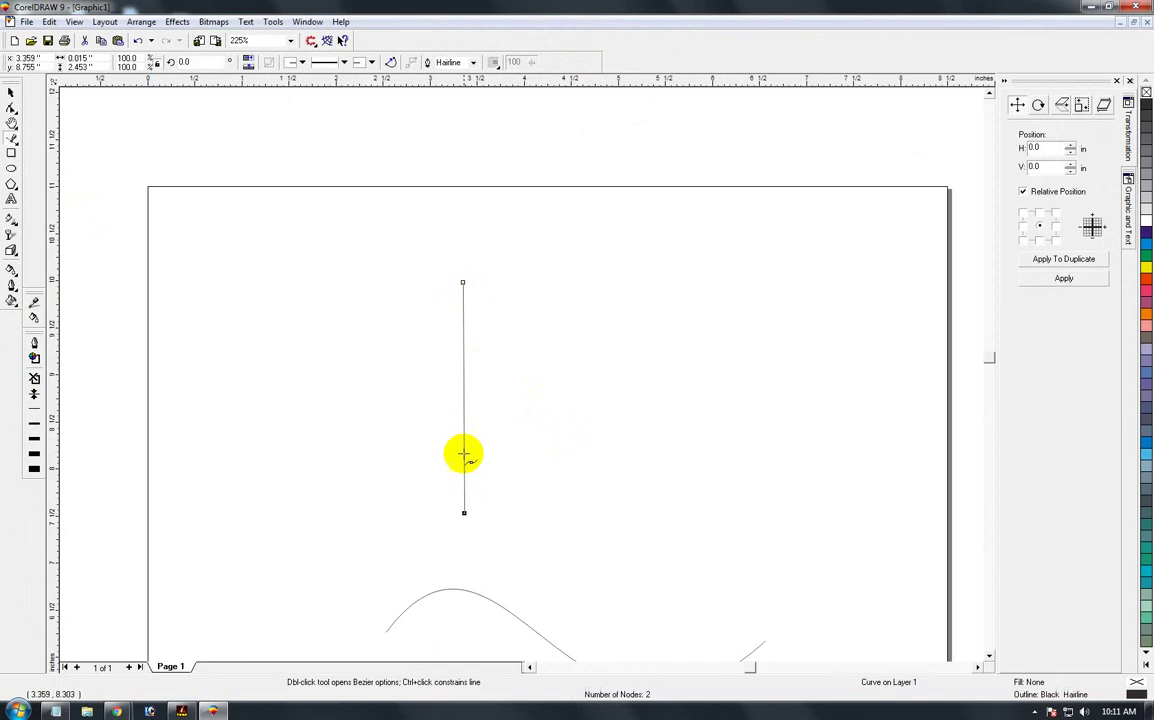
{"action": "left_click", "coordinate": [463, 283]}
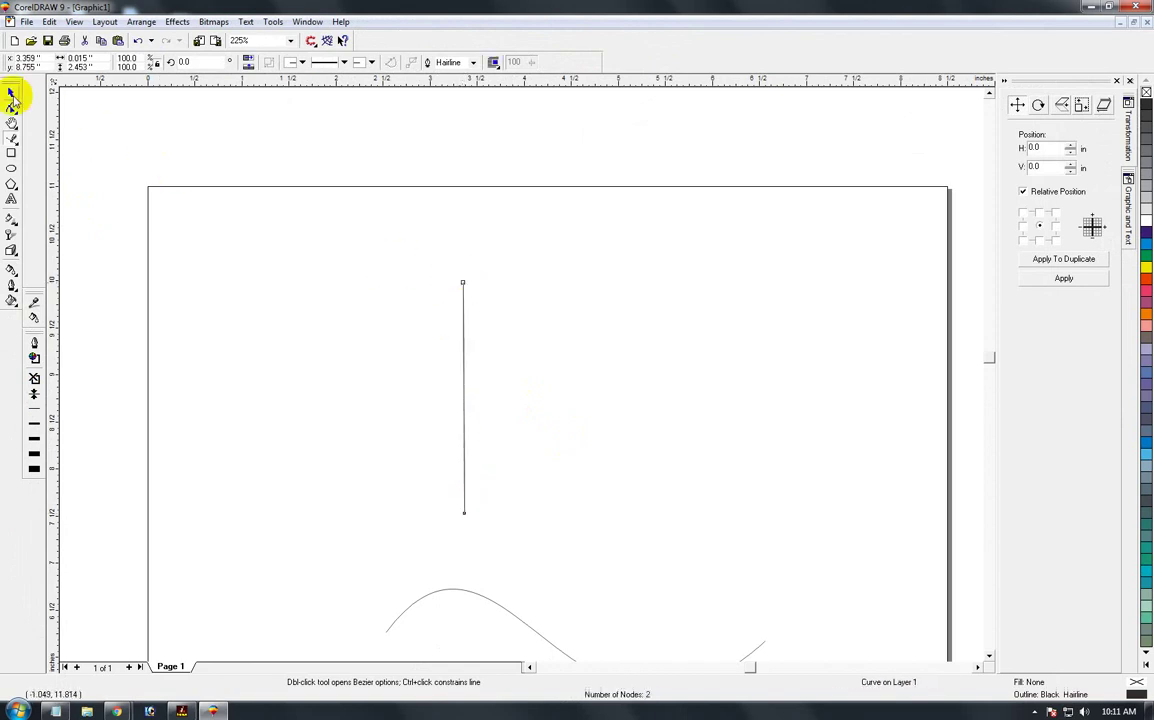
{"action": "left_click", "coordinate": [12, 95]}
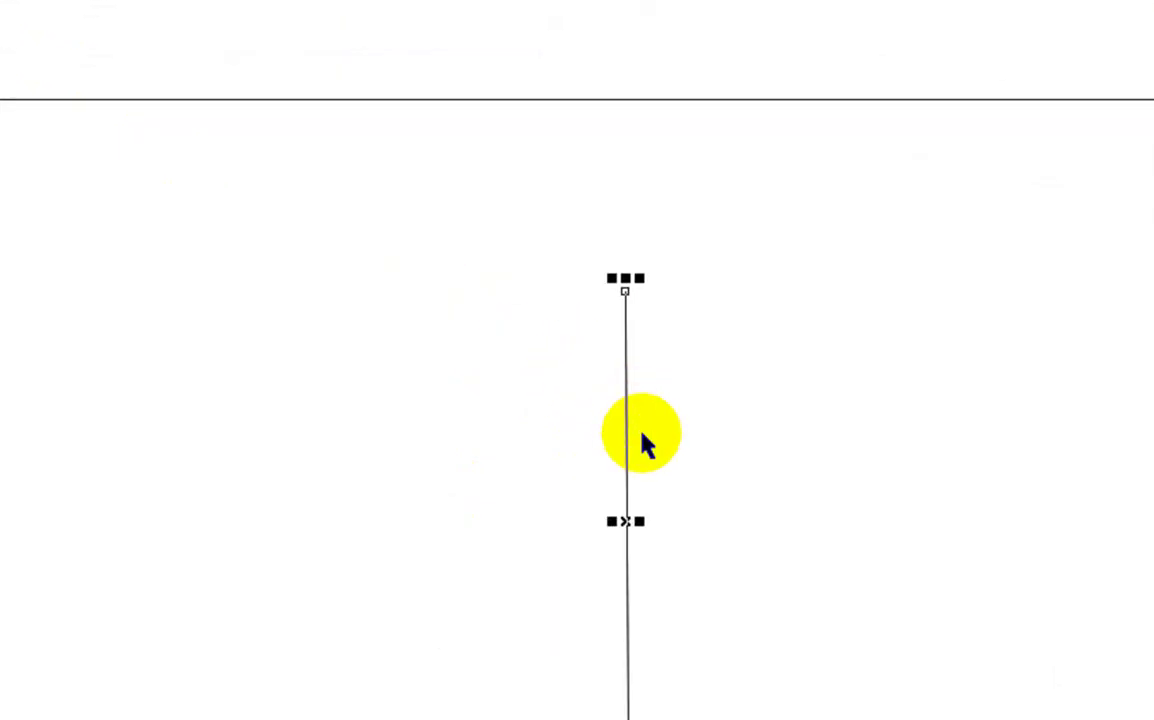
- Convert one of the two overlapping vertical segments to a curve and bend it left near the top and right near the bottom
{"action": "double_click", "coordinate": [636, 482]}
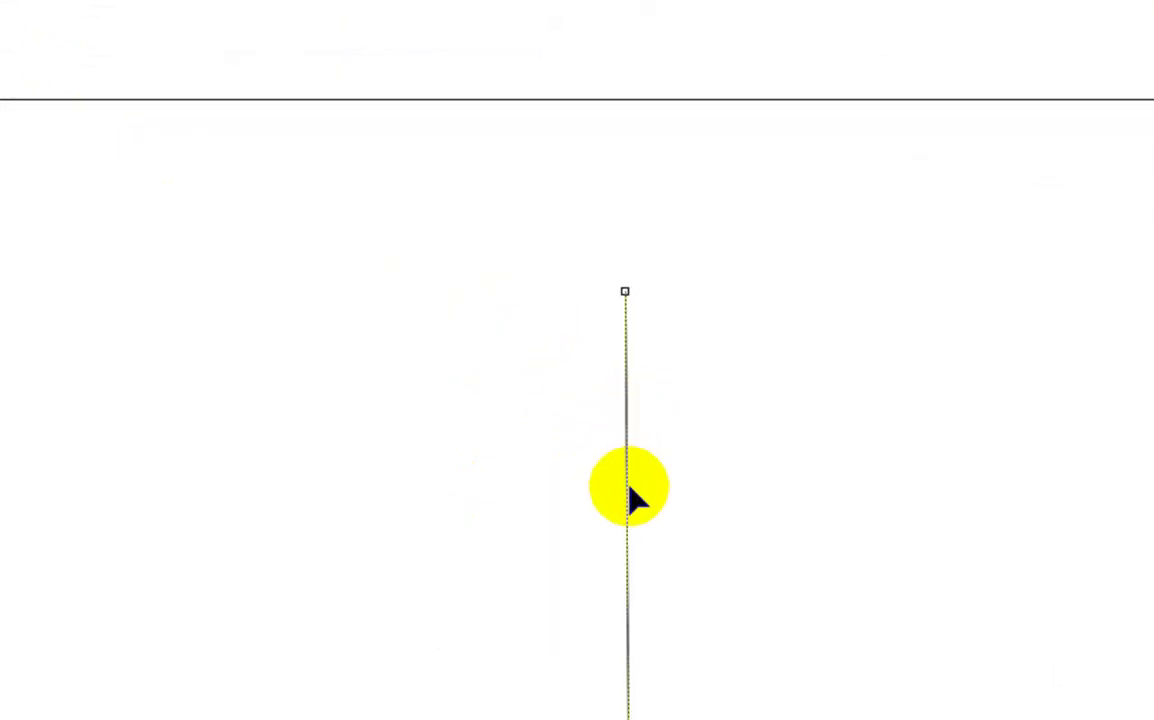
{"action": "right_click", "coordinate": [626, 496]}
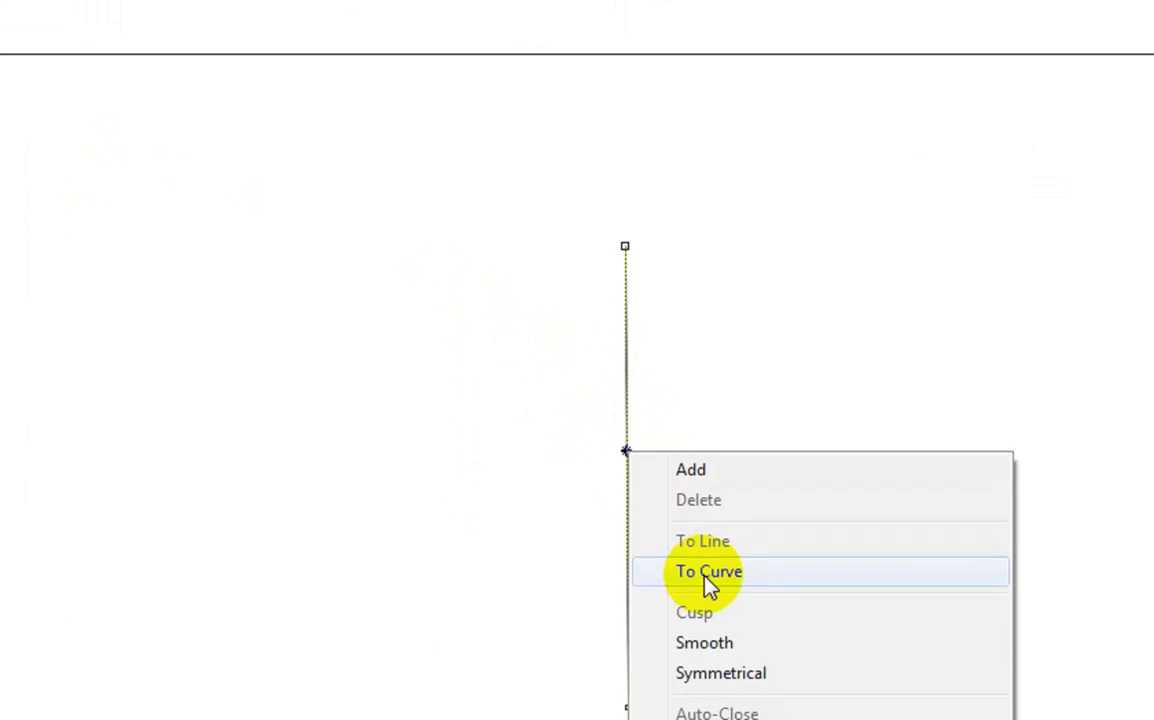
{"action": "left_click", "coordinate": [706, 578]}
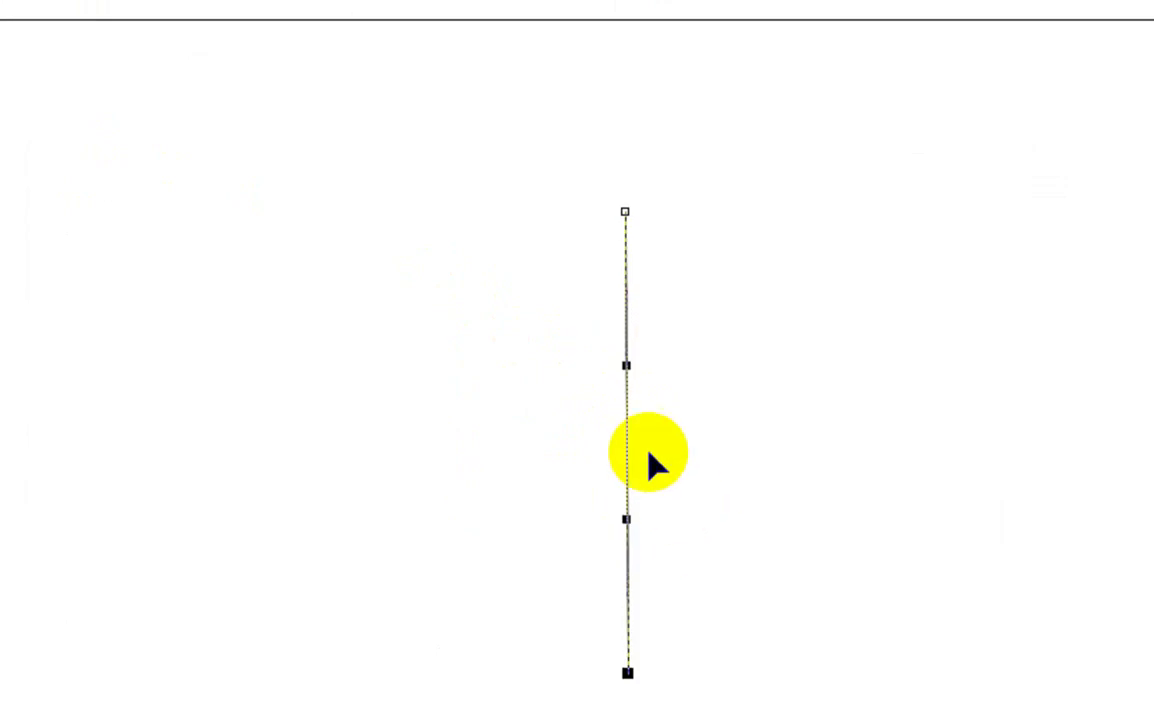
{"action": "left_click_drag", "start_coordinate": [626, 363], "coordinate": [299, 248]}
{"action": "left_click_drag", "start_coordinate": [626, 495], "coordinate": [781, 561]}
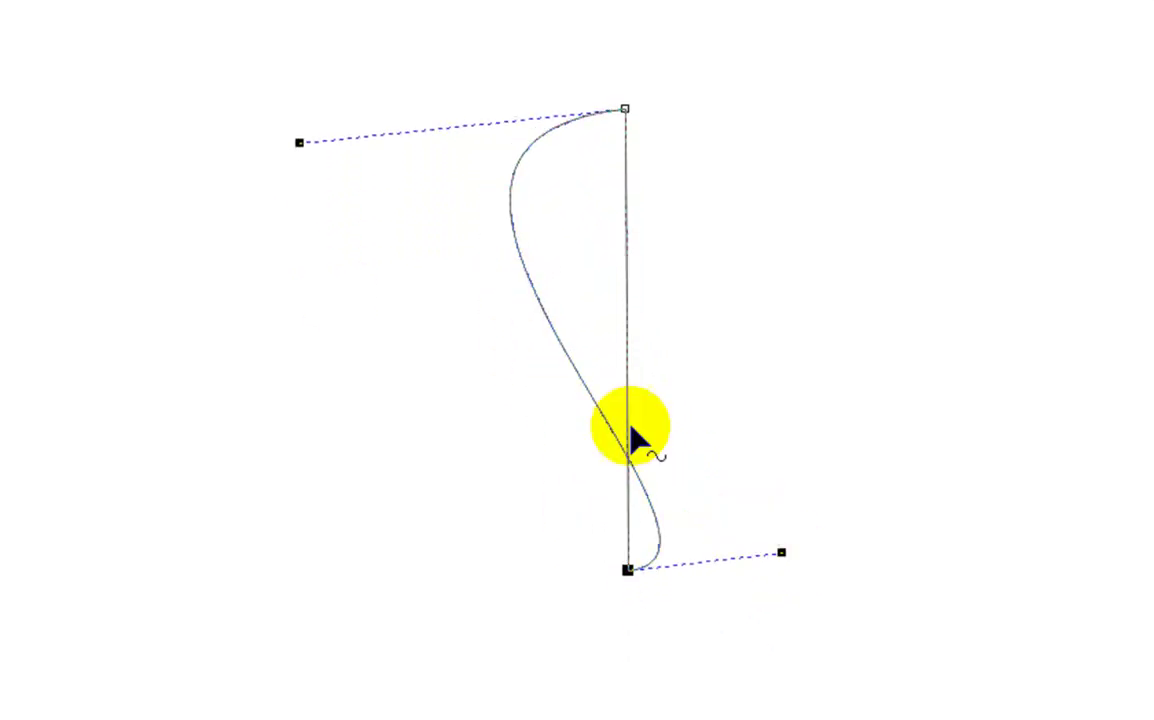
- Convert the remaining straight segment to a curve and bend it into a matching S to form a closed, ribbon-like shape
{"action": "right_click", "coordinate": [626, 376]}
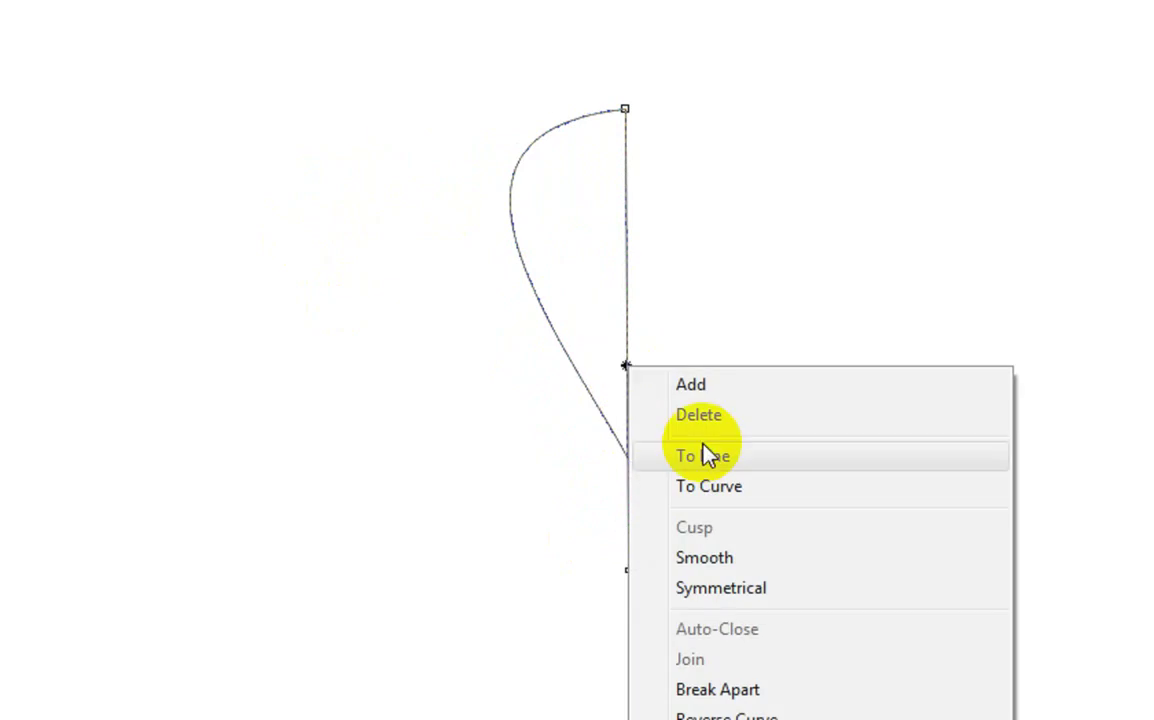
{"action": "left_click", "coordinate": [710, 486]}
{"action": "left_click_drag", "start_coordinate": [626, 262], "coordinate": [512, 228]}
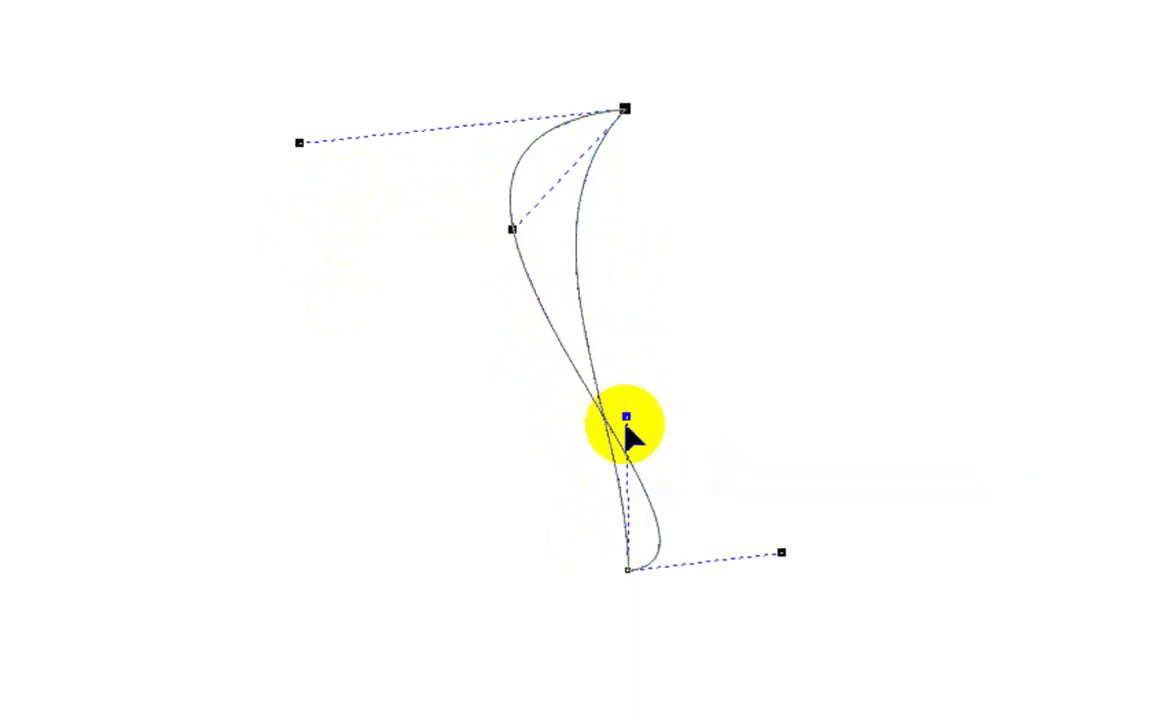
{"action": "left_click_drag", "start_coordinate": [626, 417], "coordinate": [879, 510]}
{"action": "left_click", "coordinate": [21, 64]}
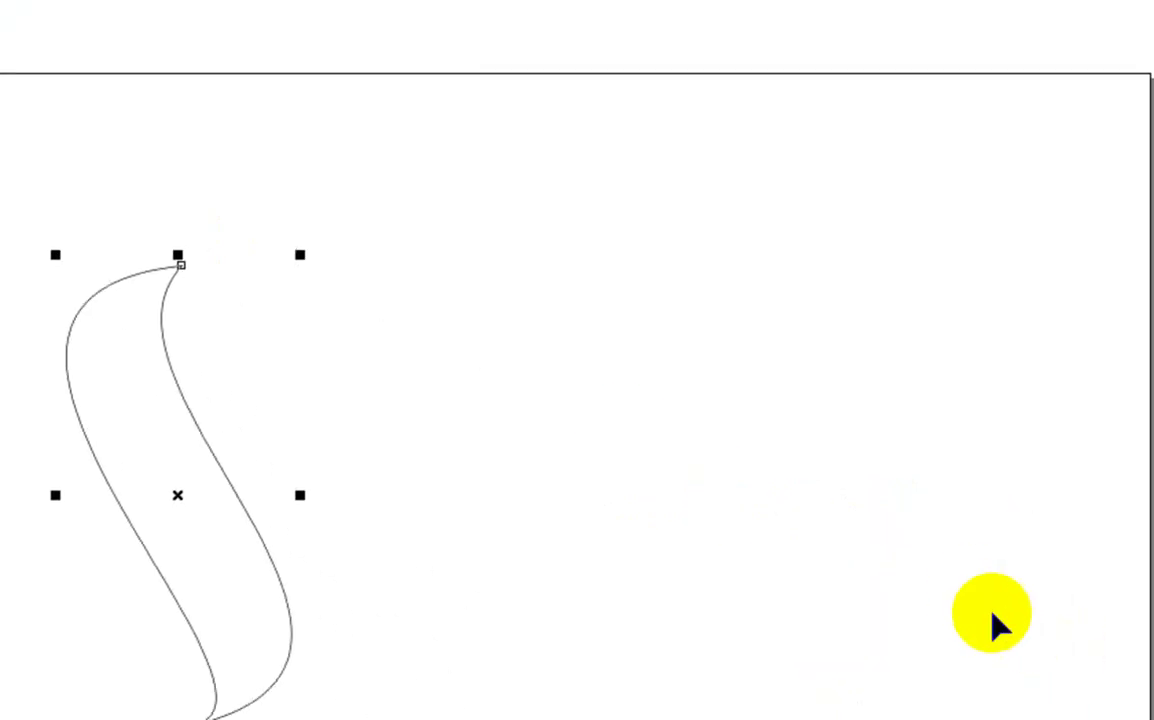
- Zoom in on the closed ribbon-like shape to examine it, clearing its selection and selecting it again
{"action": "key", "text": "F10"}
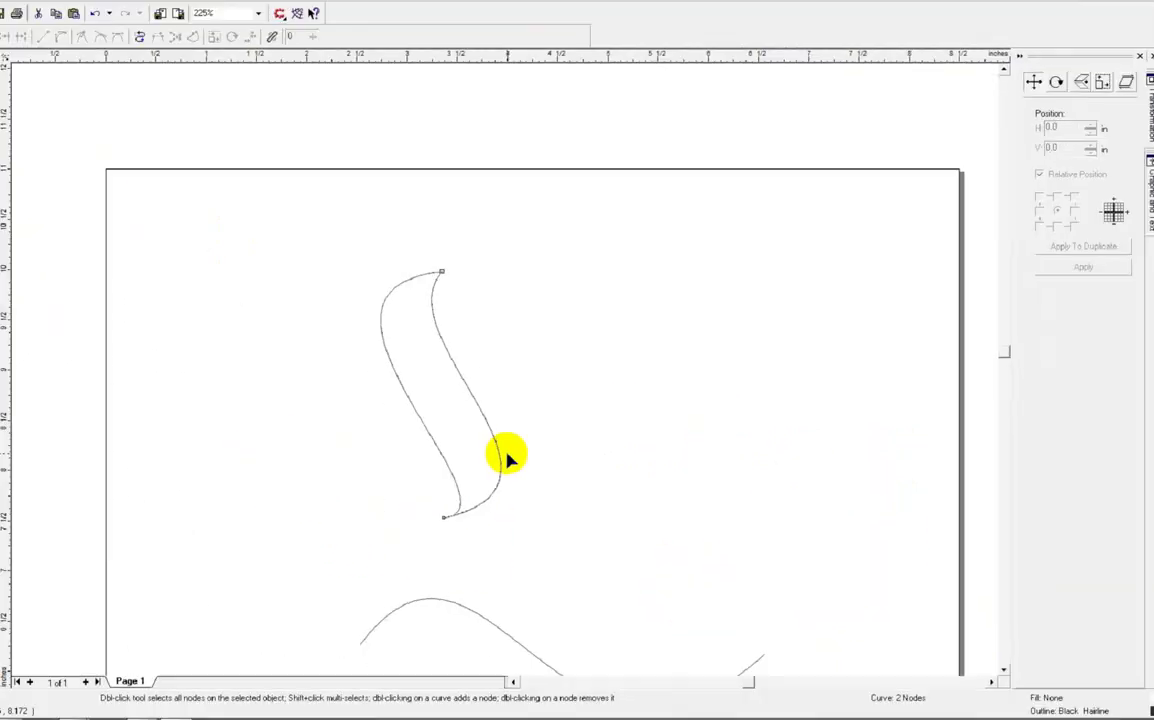
{"action": "key", "text": "z"}
{"action": "left_click_drag", "start_coordinate": [312, 228], "coordinate": [609, 550]}
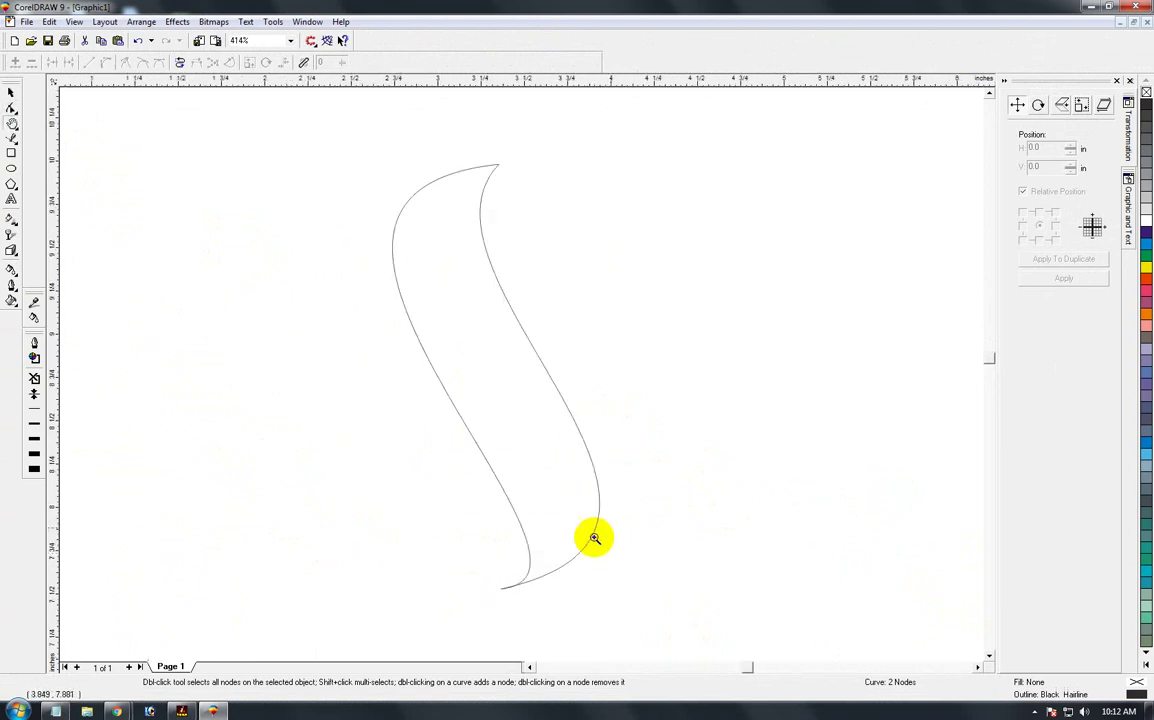
{"action": "left_click", "coordinate": [11, 92]}
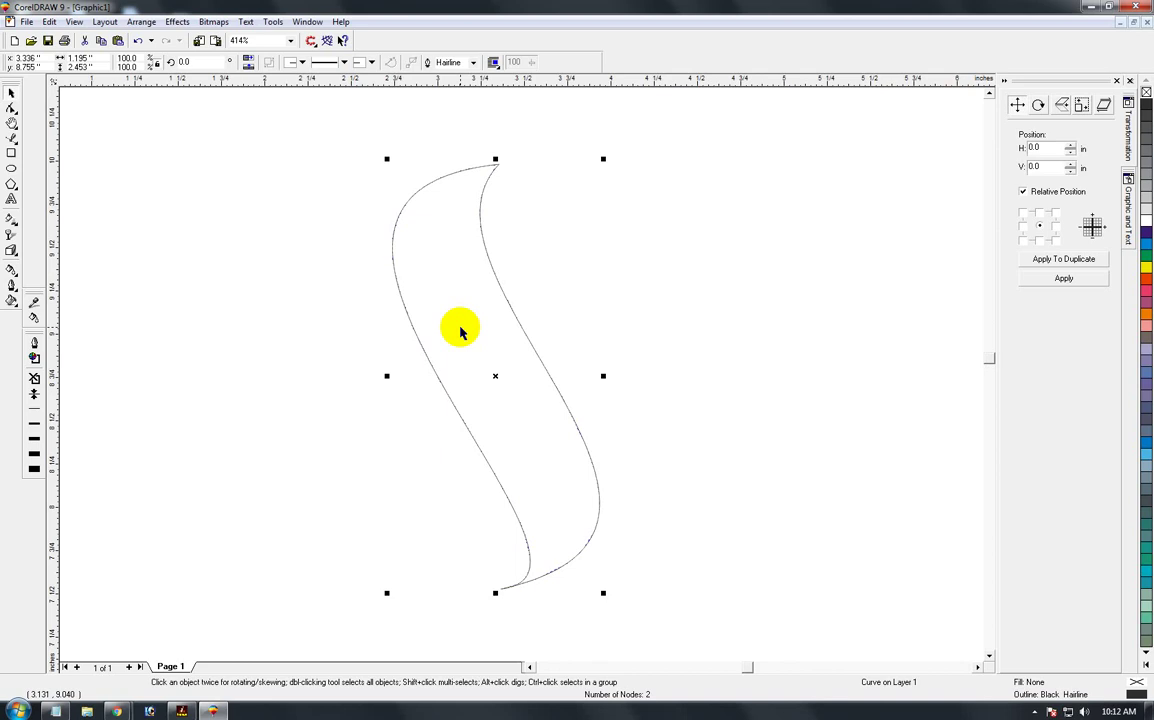
{"action": "left_click", "coordinate": [274, 329]}
{"action": "left_click", "coordinate": [488, 334]}
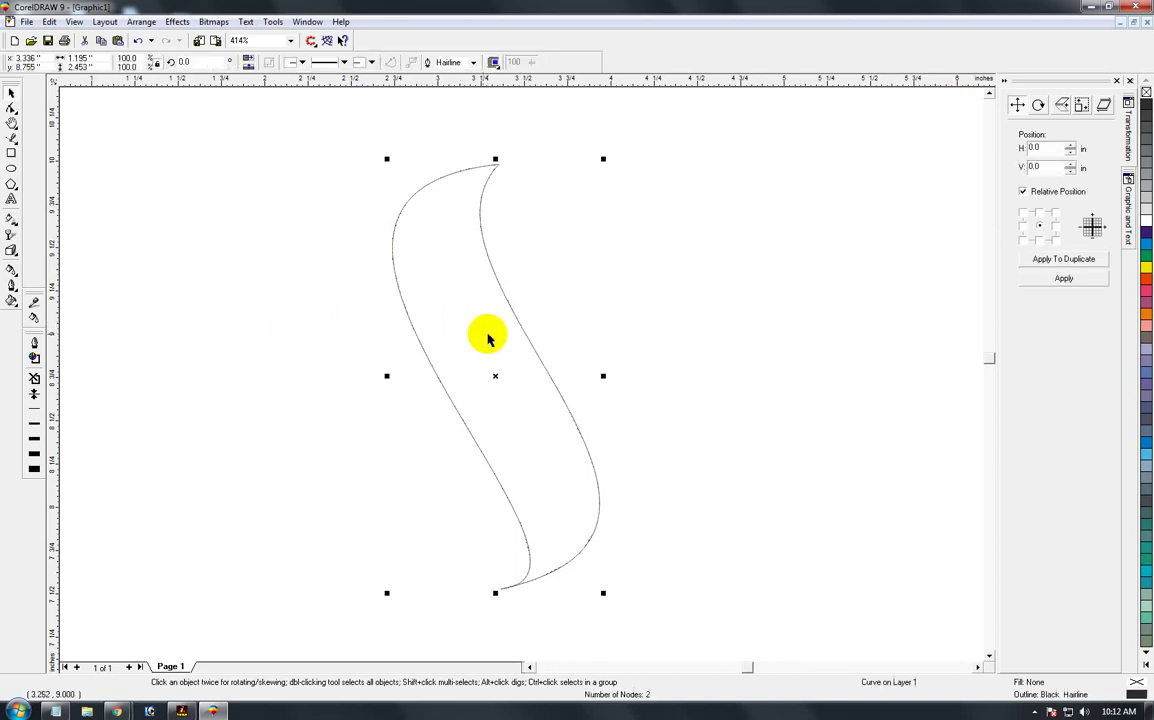
- Draw a closed nine-node Bezier outline about 1.54 by 2.78 inches, running through the ribbon shape's bottom and top tips and around its right side
{"action": "left_click", "coordinate": [12, 140]}
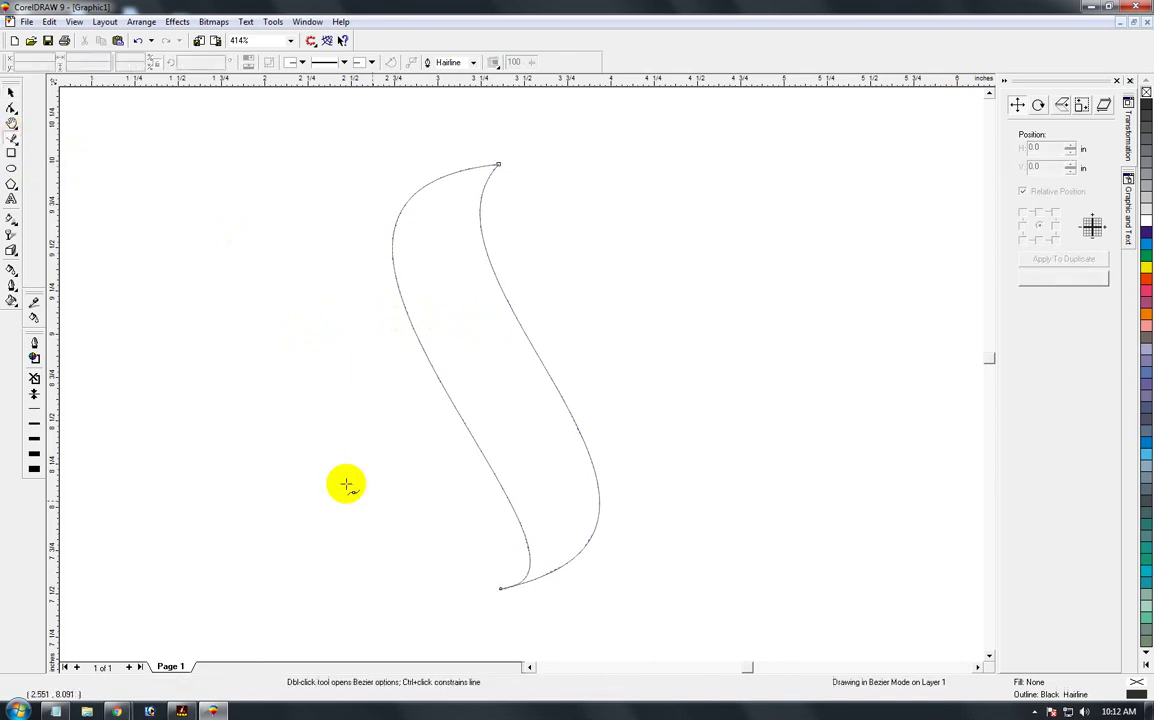
{"action": "left_click", "coordinate": [500, 588]}
{"action": "left_click", "coordinate": [579, 502]}
{"action": "left_click", "coordinate": [438, 236]}
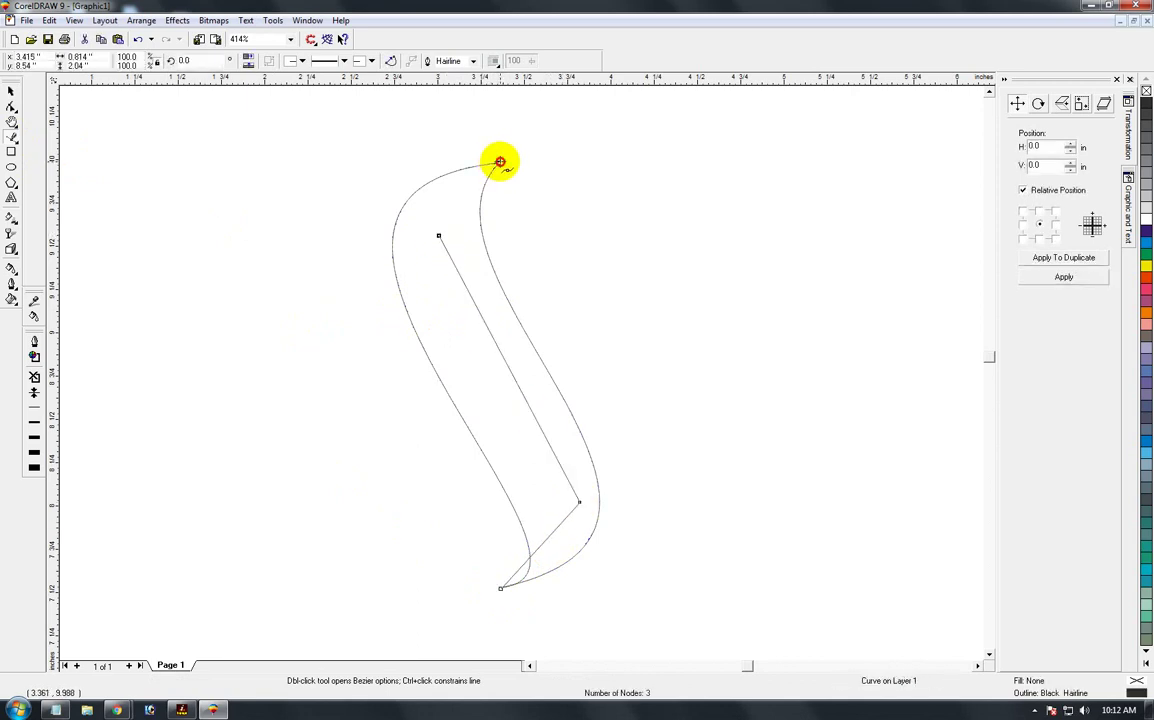
{"action": "left_click", "coordinate": [500, 161]}
{"action": "left_click", "coordinate": [640, 163]}
{"action": "left_click", "coordinate": [706, 506]}
{"action": "left_click", "coordinate": [669, 613]}
{"action": "left_click", "coordinate": [580, 642]}
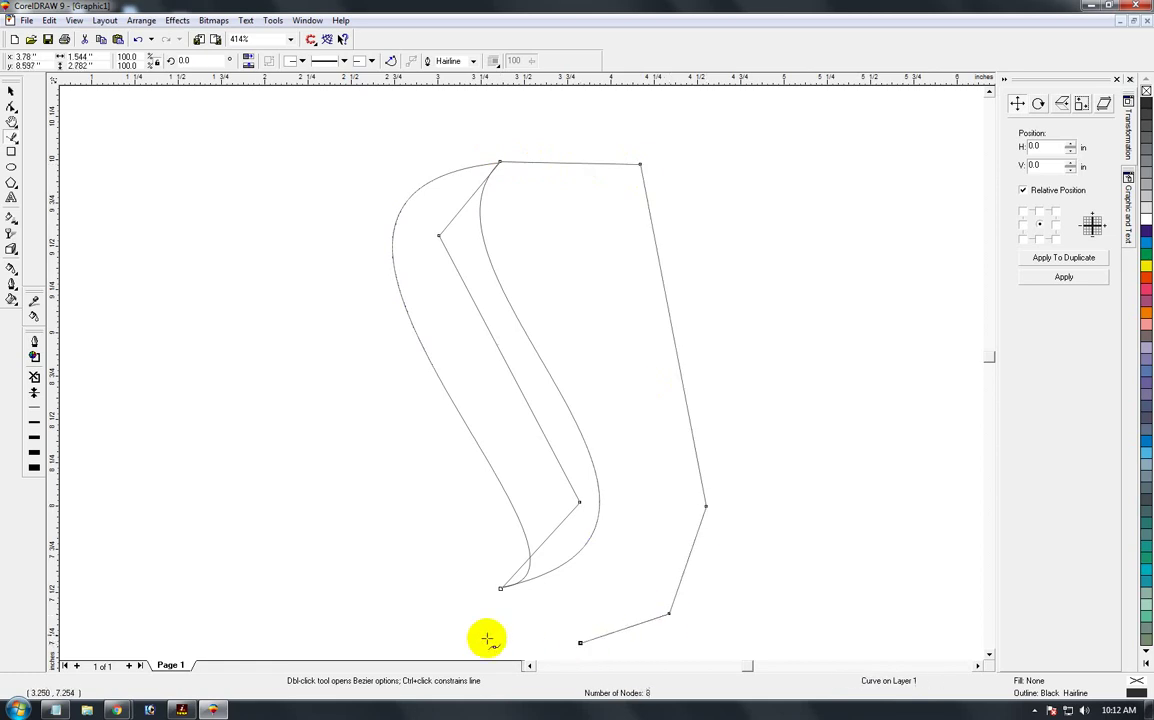
{"action": "left_click", "coordinate": [473, 622]}
{"action": "left_click", "coordinate": [500, 589]}
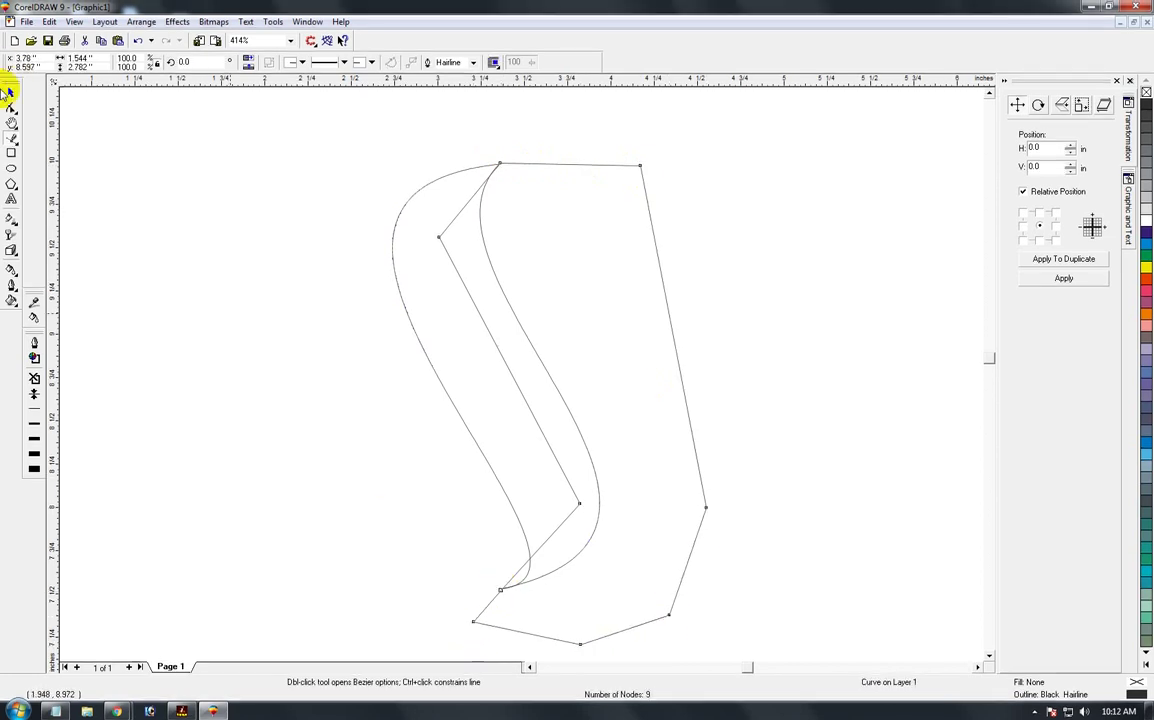
{"action": "left_click", "coordinate": [12, 91]}
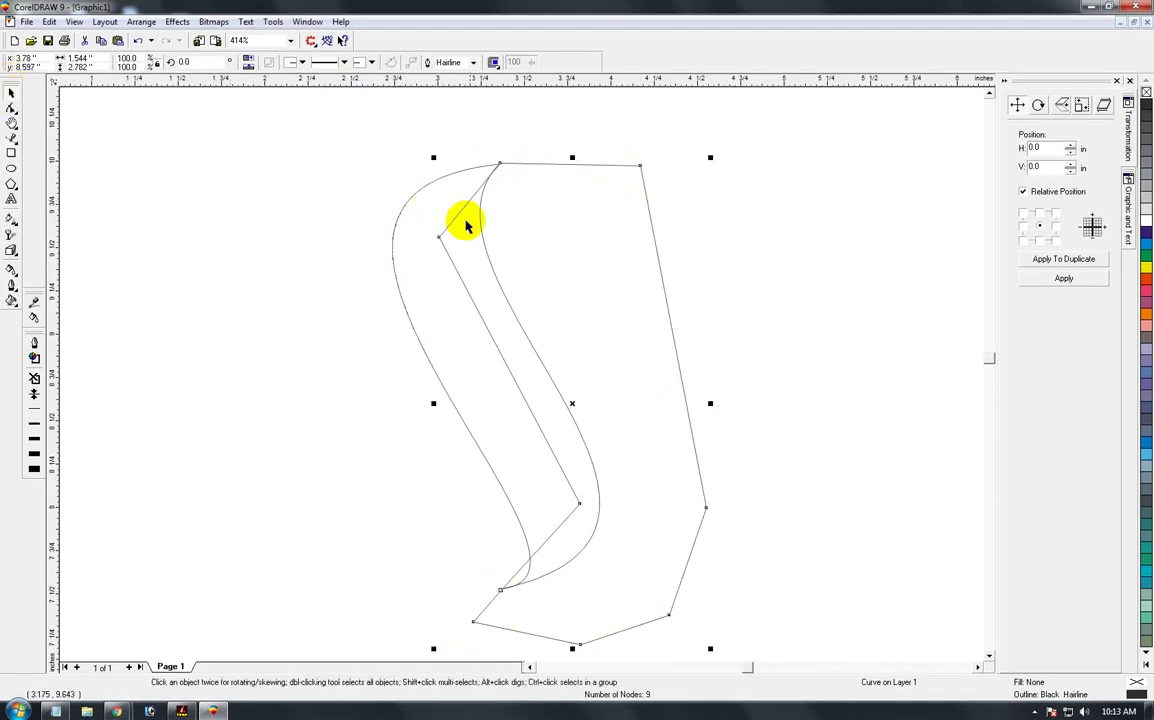
- Convert the new outline's segment rising from the ribbon's bottom tip to a curve and bow it outward toward the ribbon's lower-right edge
{"action": "key", "text": "F10"}
{"action": "right_click", "coordinate": [545, 545]}
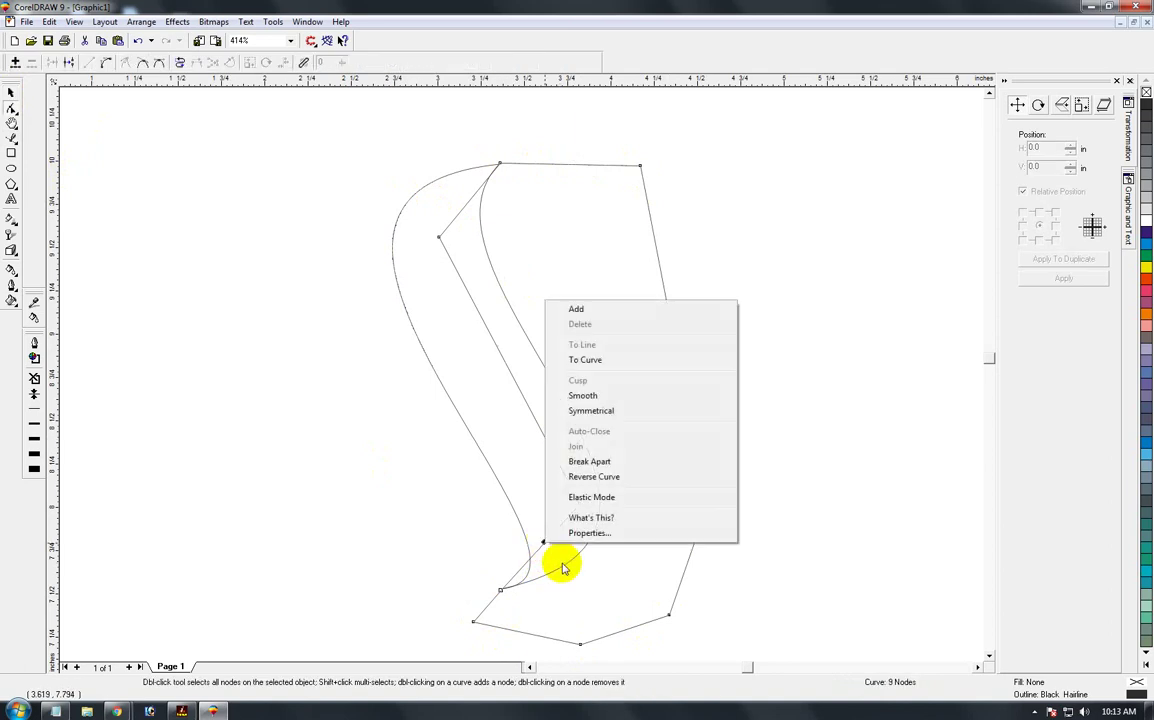
{"action": "left_click", "coordinate": [587, 360]}
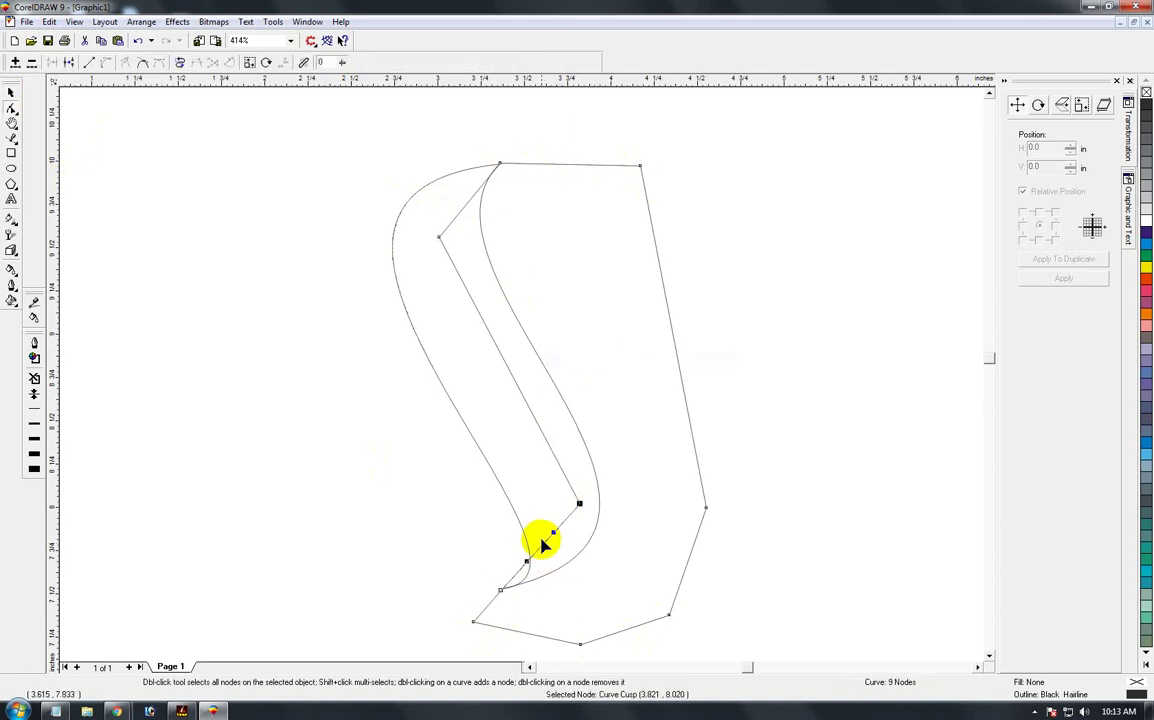
{"action": "left_click_drag", "start_coordinate": [543, 546], "coordinate": [561, 560]}
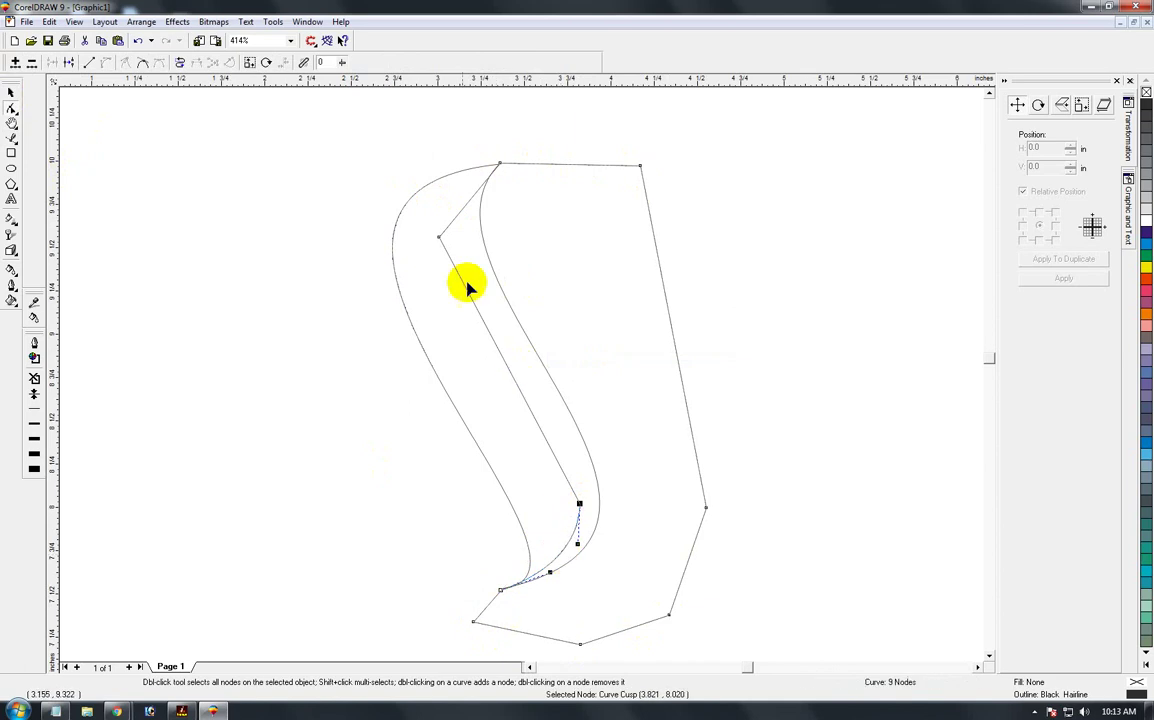
- Convert the outline's long straight segment inside the ribbon to a curve and bow it slightly toward the ribbon's left edge
{"action": "left_click", "coordinate": [497, 355]}
{"action": "right_click", "coordinate": [503, 355]}
{"action": "left_click", "coordinate": [513, 409]}
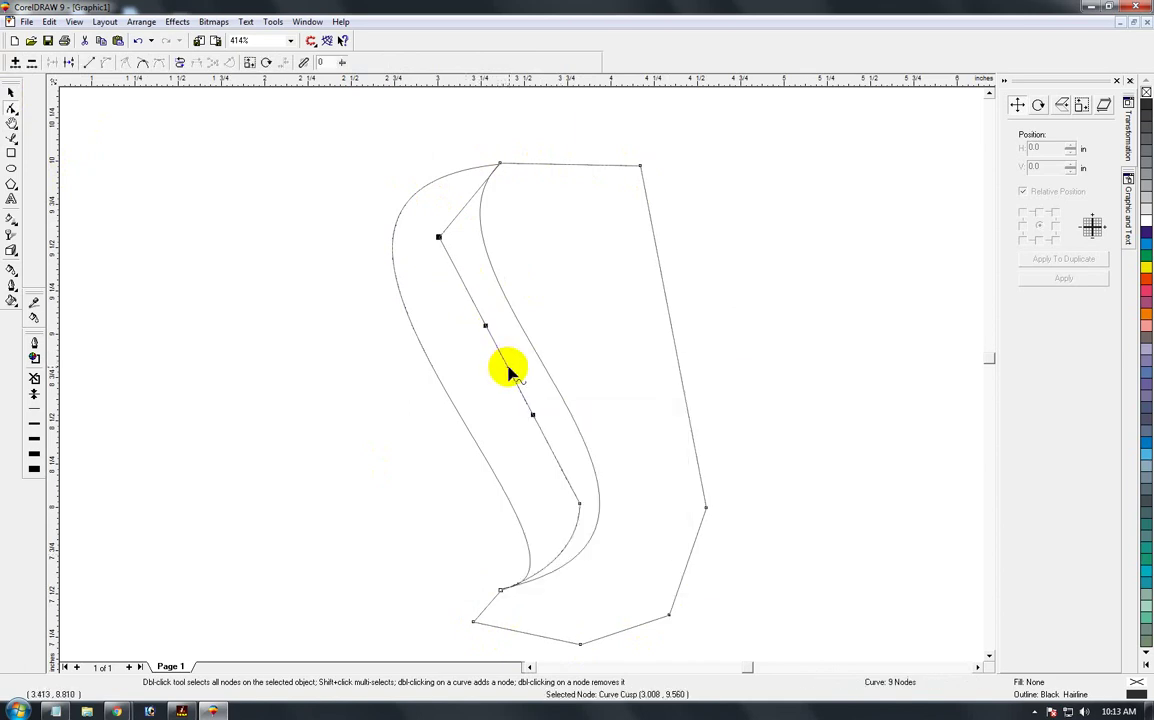
{"action": "left_click_drag", "start_coordinate": [509, 371], "coordinate": [481, 362]}
{"action": "right_click", "coordinate": [468, 200]}
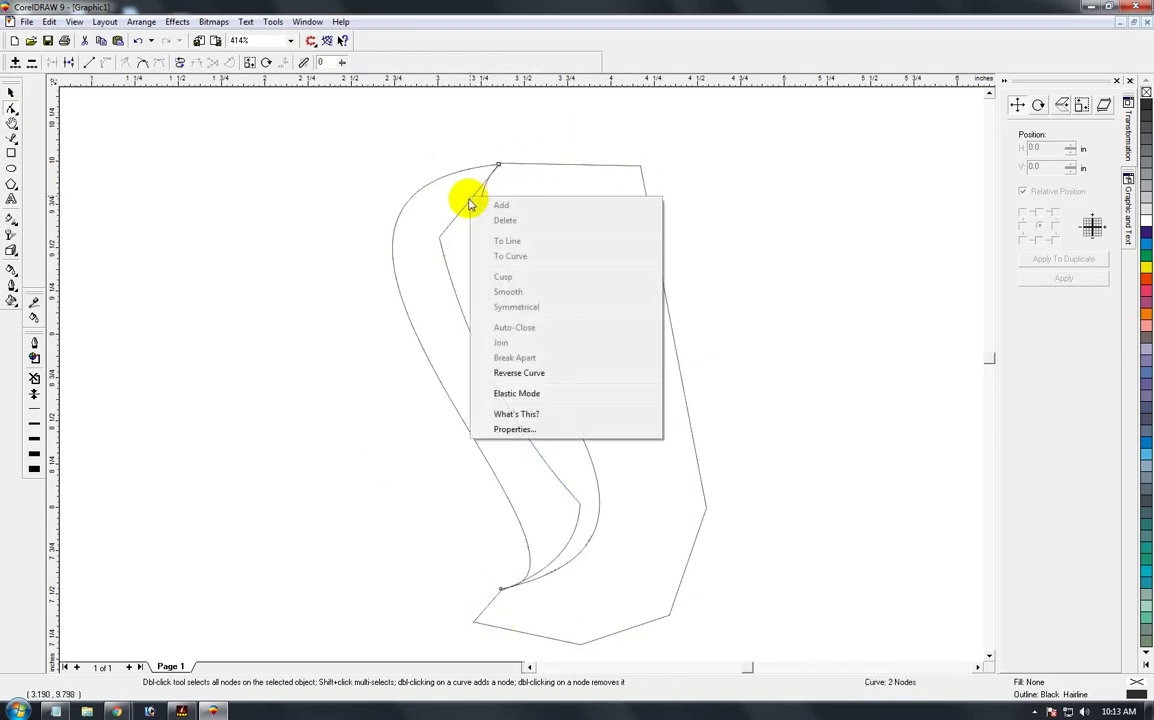
{"action": "right_click", "coordinate": [465, 210]}
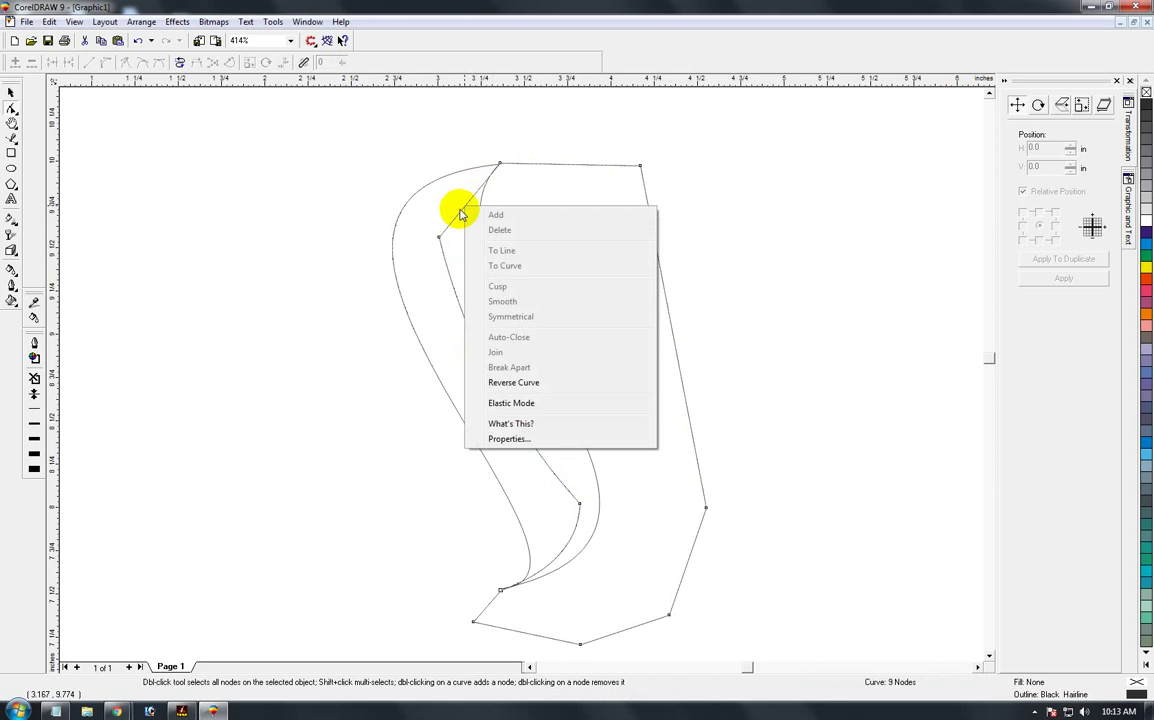
{"action": "right_click", "coordinate": [461, 215]}
{"action": "right_click", "coordinate": [458, 216]}
{"action": "left_click", "coordinate": [465, 205]}
{"action": "right_click", "coordinate": [465, 205]}
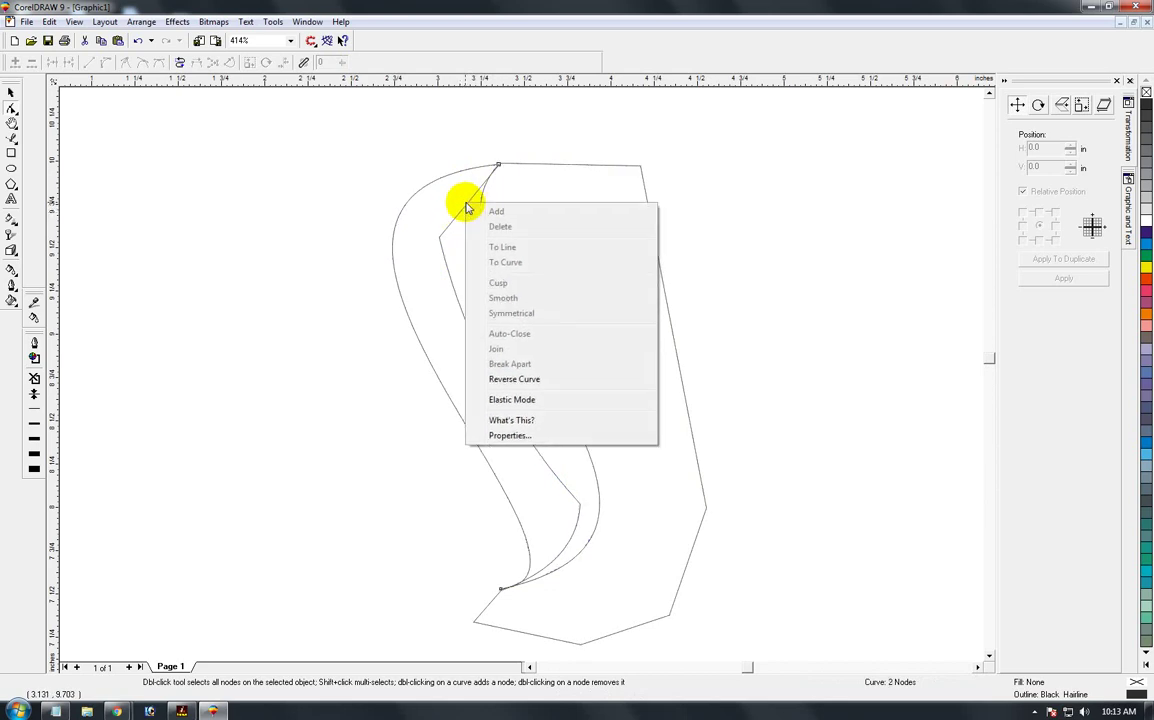
{"action": "left_click", "coordinate": [11, 92]}
{"action": "key", "text": "F10"}
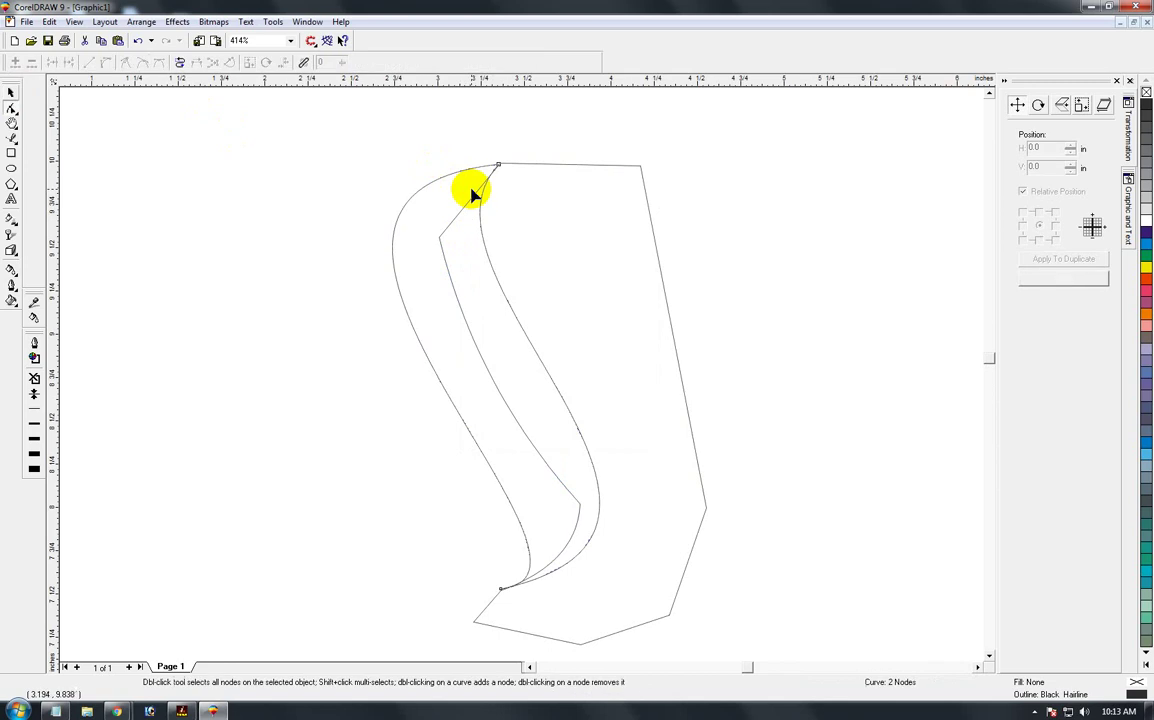
{"action": "right_click", "coordinate": [494, 168]}
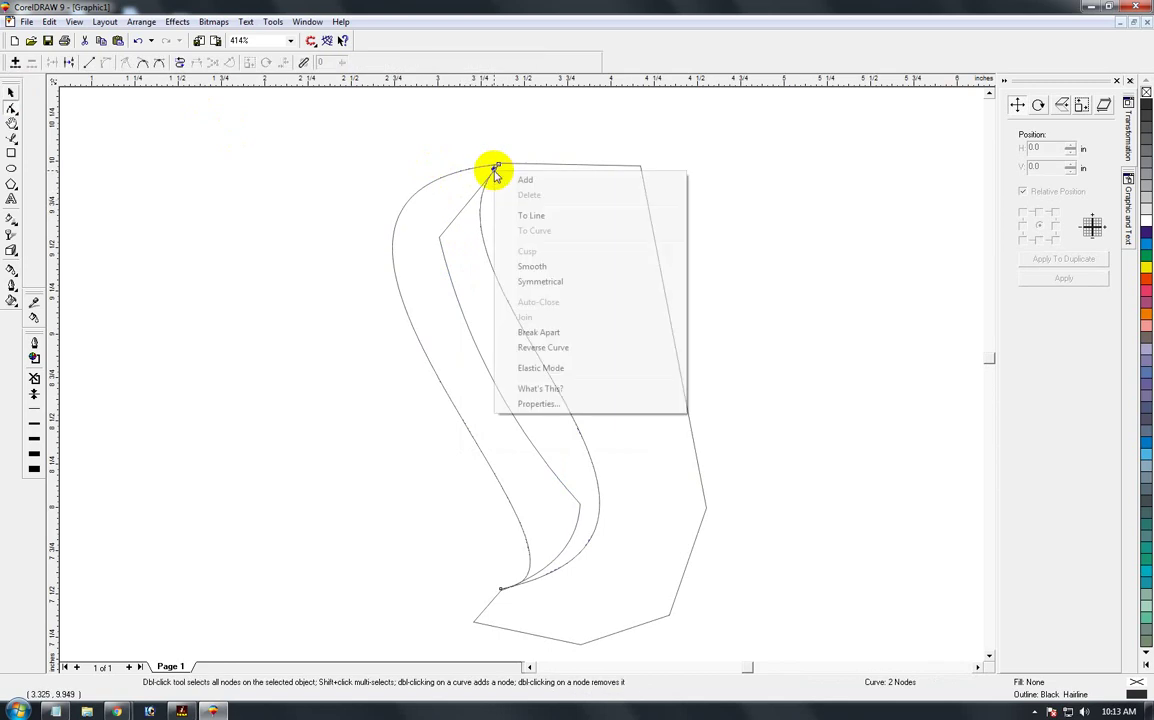
{"action": "left_click", "coordinate": [505, 20]}
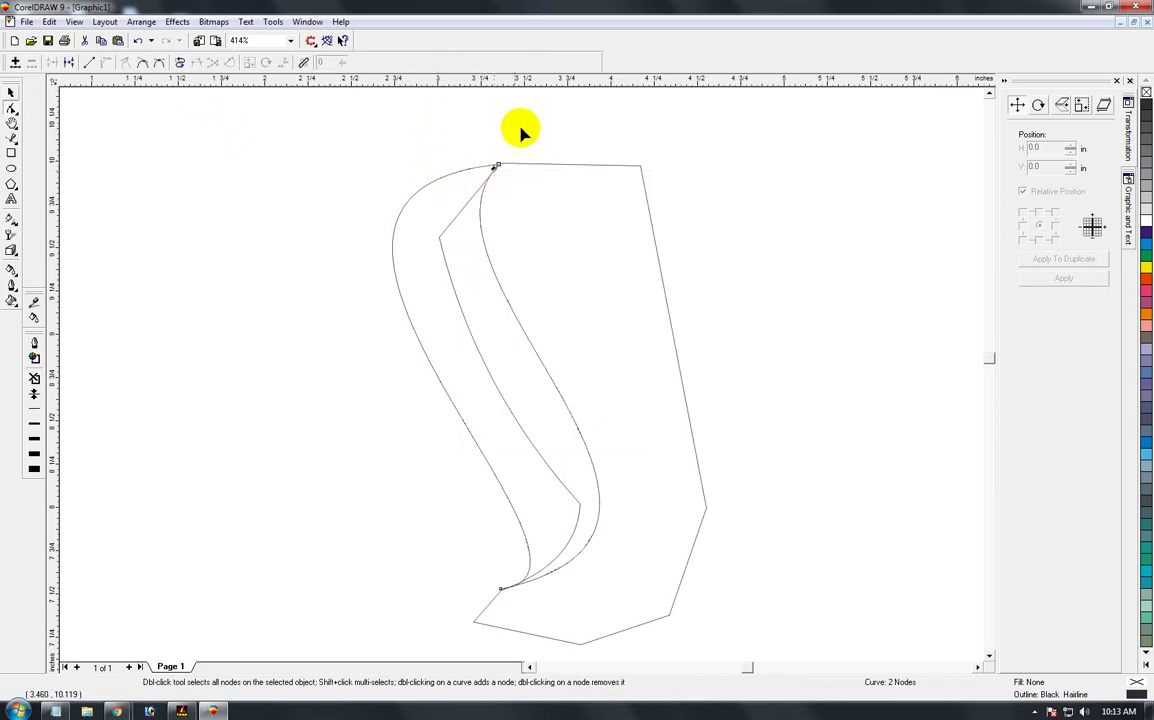
- Convert the outline's short segment below the ribbon's top tip to a curve and bow it outward toward the ribbon's upper-left edge
{"action": "left_click", "coordinate": [461, 194]}
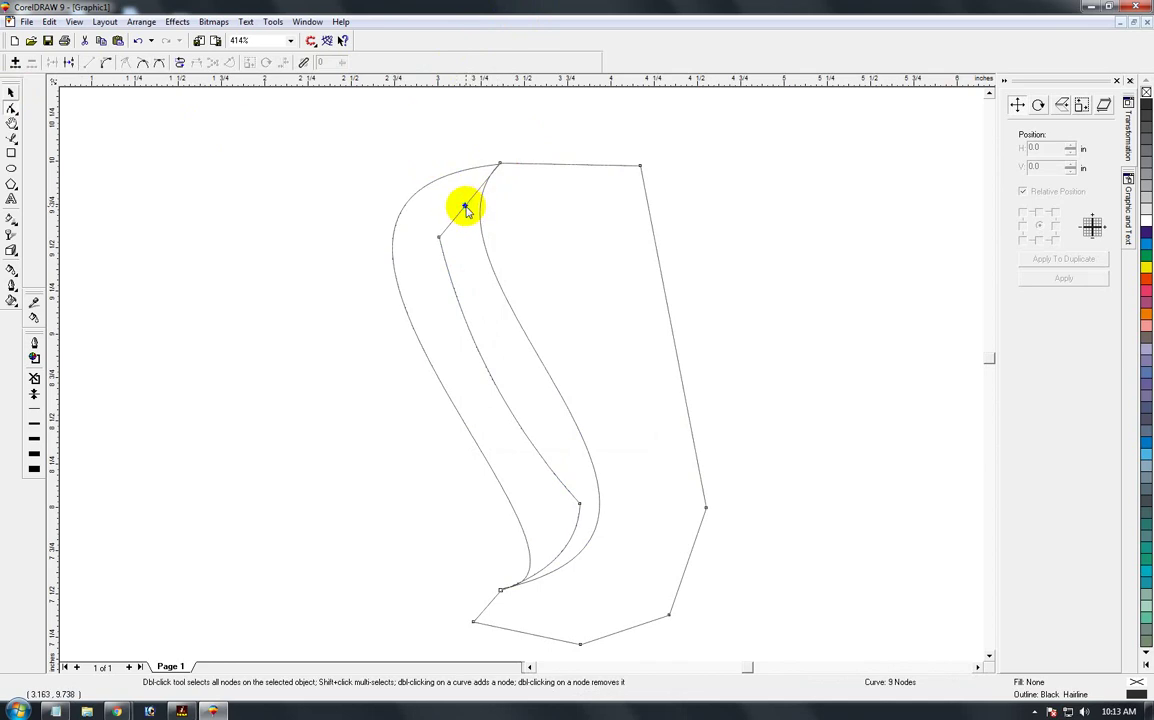
{"action": "right_click", "coordinate": [465, 208]}
{"action": "left_click", "coordinate": [490, 261]}
{"action": "left_click_drag", "start_coordinate": [465, 208], "coordinate": [449, 202]}
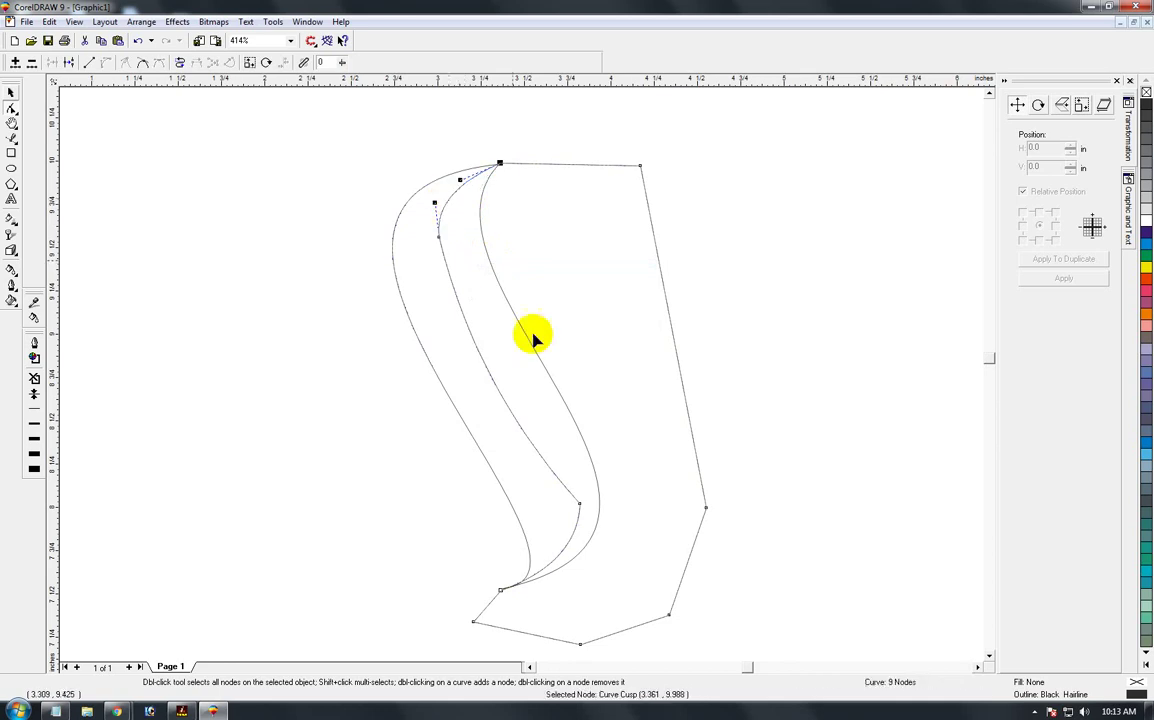
- Round the outline's lower inner corner by adding a node on each side of it and deleting the corner node
{"action": "double_click", "coordinate": [558, 480]}
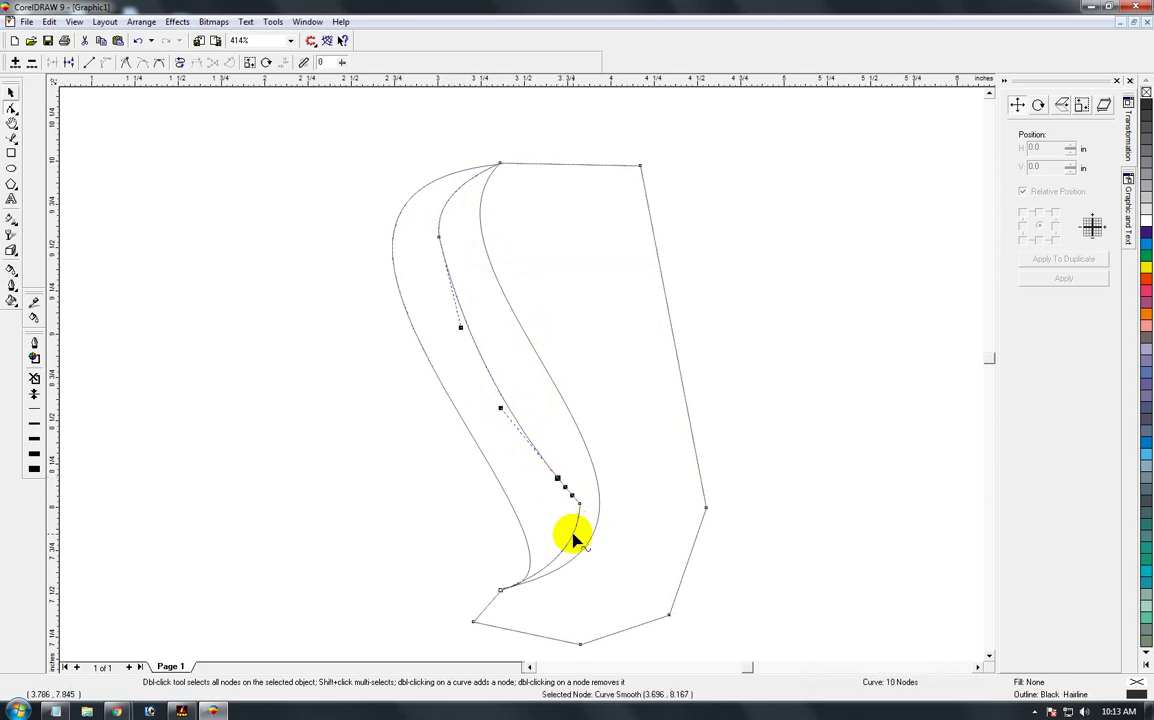
{"action": "double_click", "coordinate": [574, 512]}
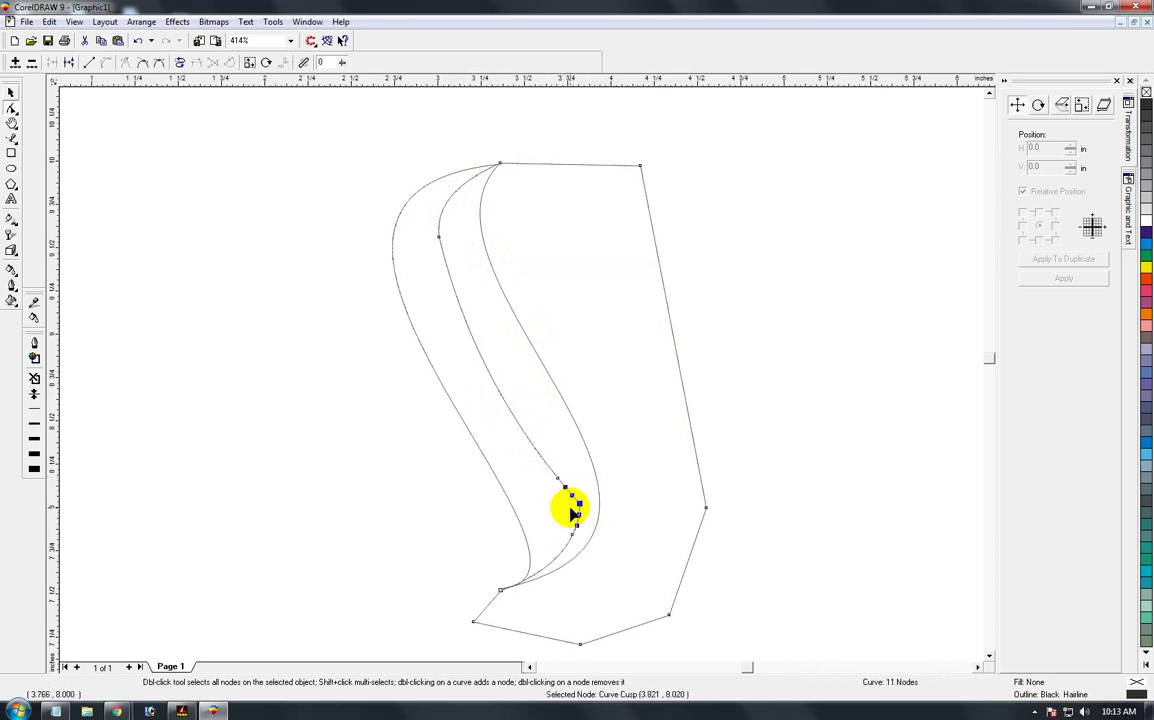
{"action": "left_click_drag", "start_coordinate": [580, 510], "coordinate": [587, 510]}
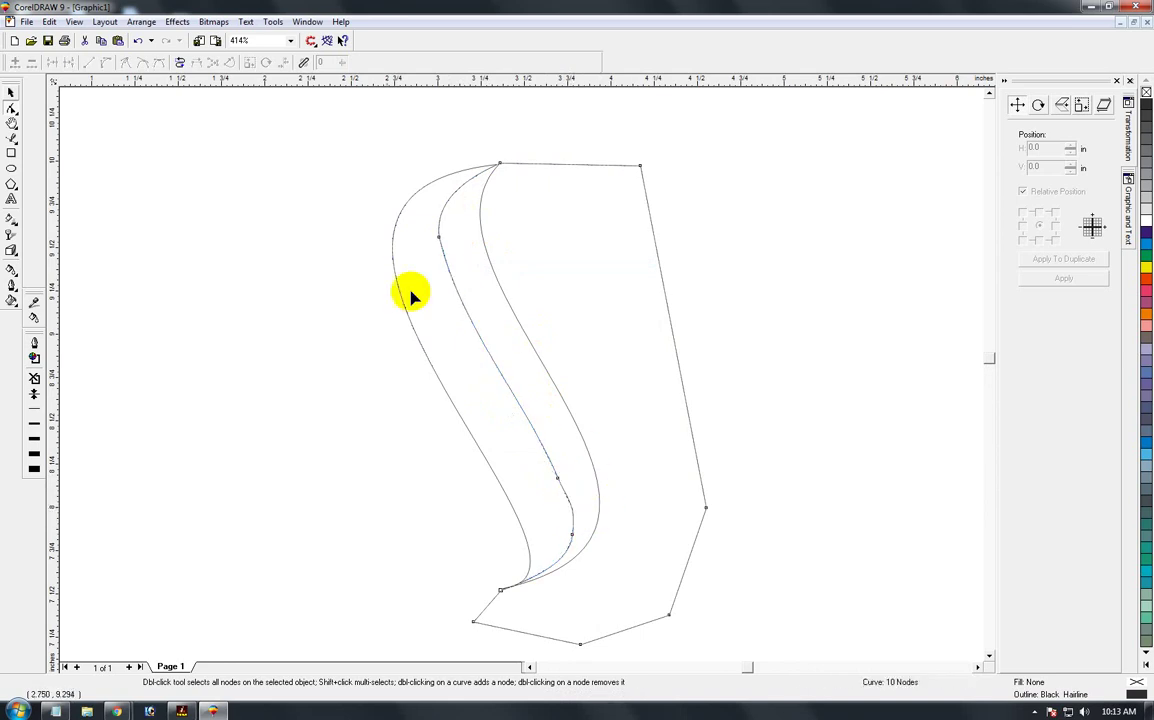
- Give the new shape a linear fountain fill from dark blue to cyan with the mid-point at 40, and remove its outline
{"action": "left_click", "coordinate": [12, 96]}
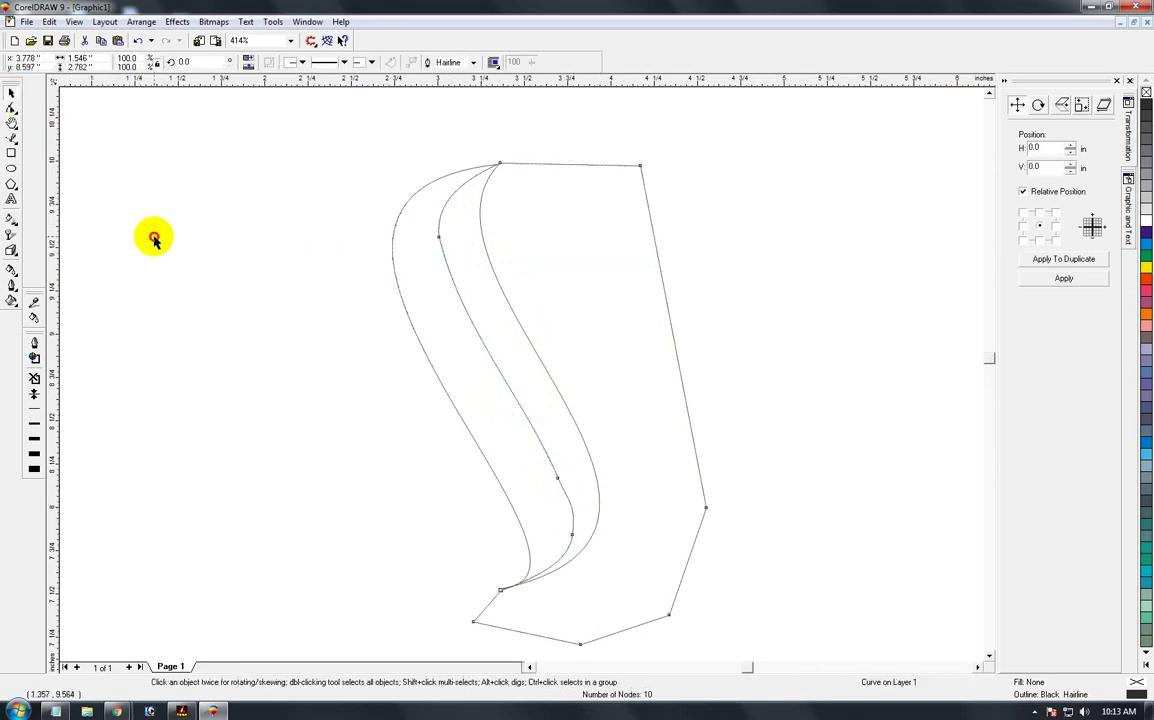
{"action": "left_click", "coordinate": [155, 239]}
{"action": "left_click", "coordinate": [555, 291]}
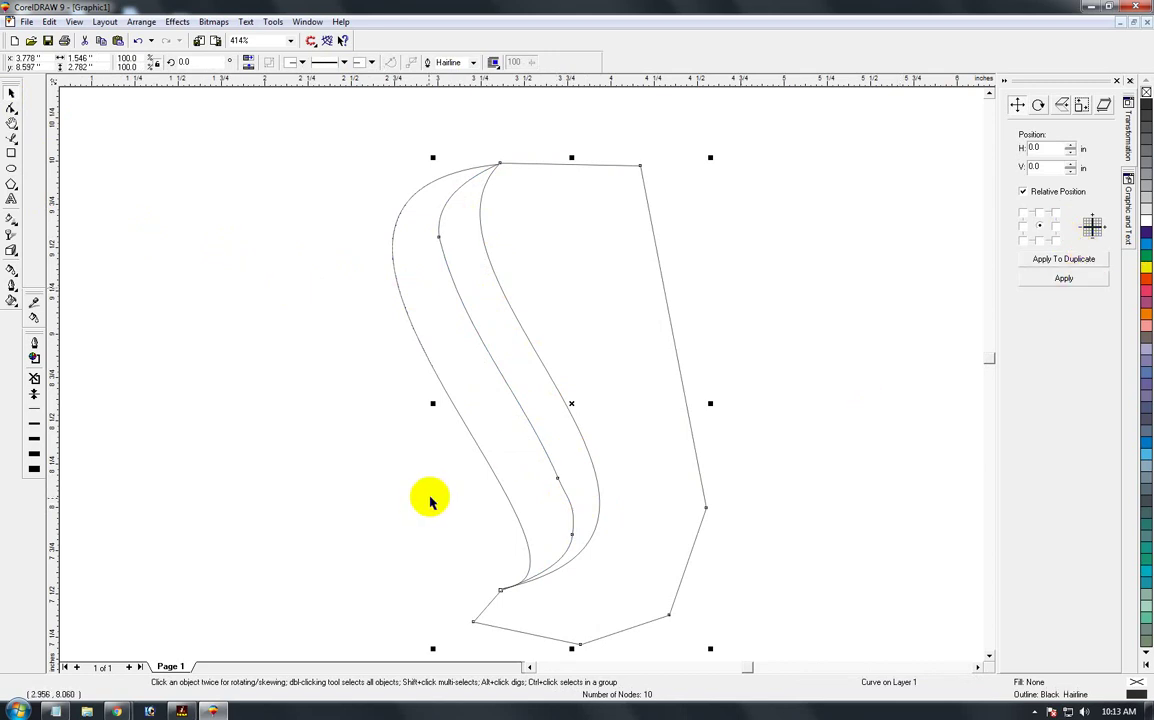
{"action": "key", "text": "F11"}
{"action": "left_click", "coordinate": [497, 363]}
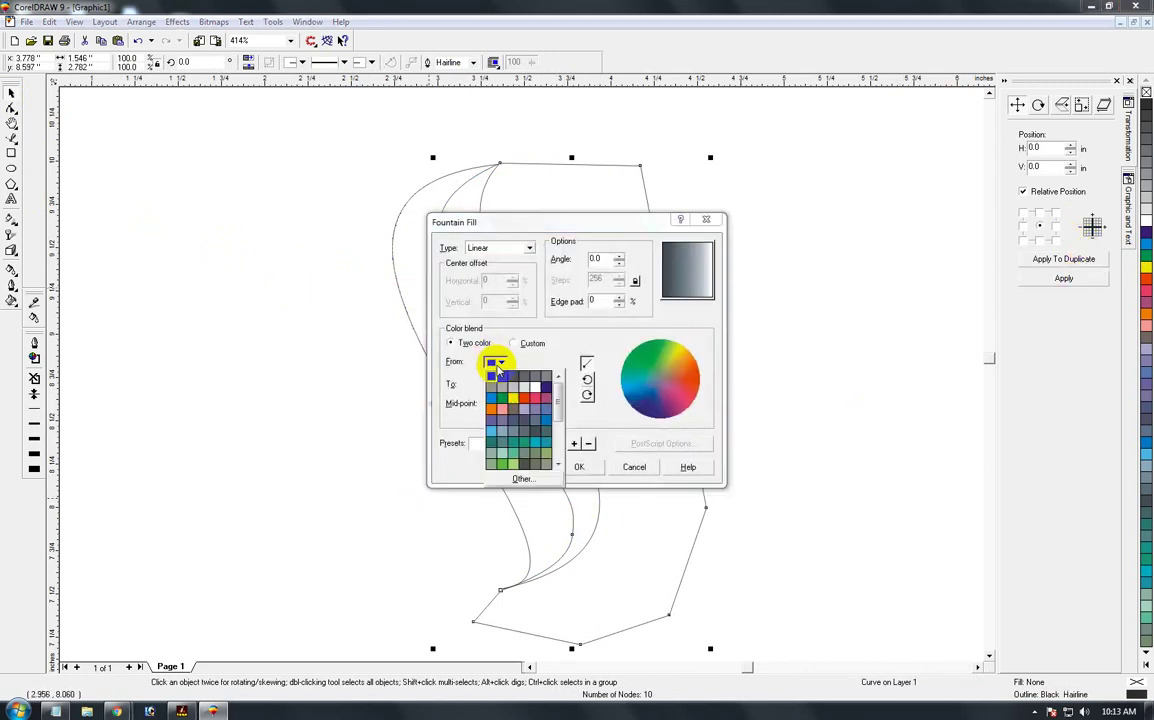
{"action": "left_click", "coordinate": [546, 387]}
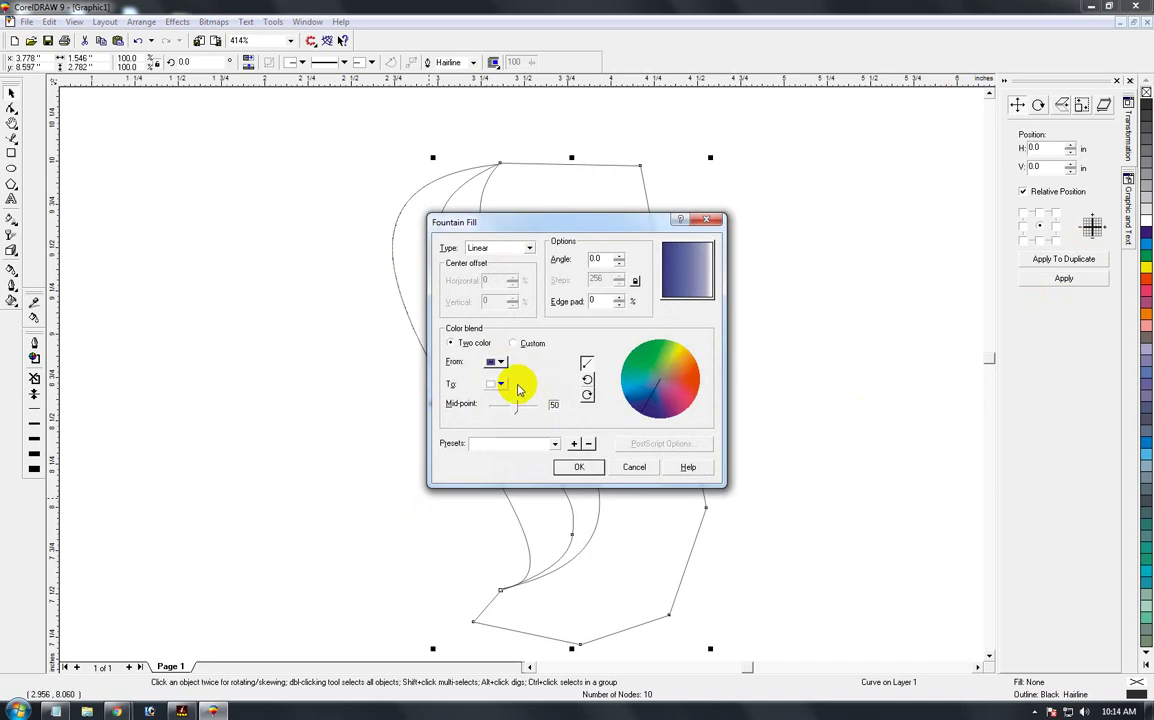
{"action": "left_click", "coordinate": [500, 385]}
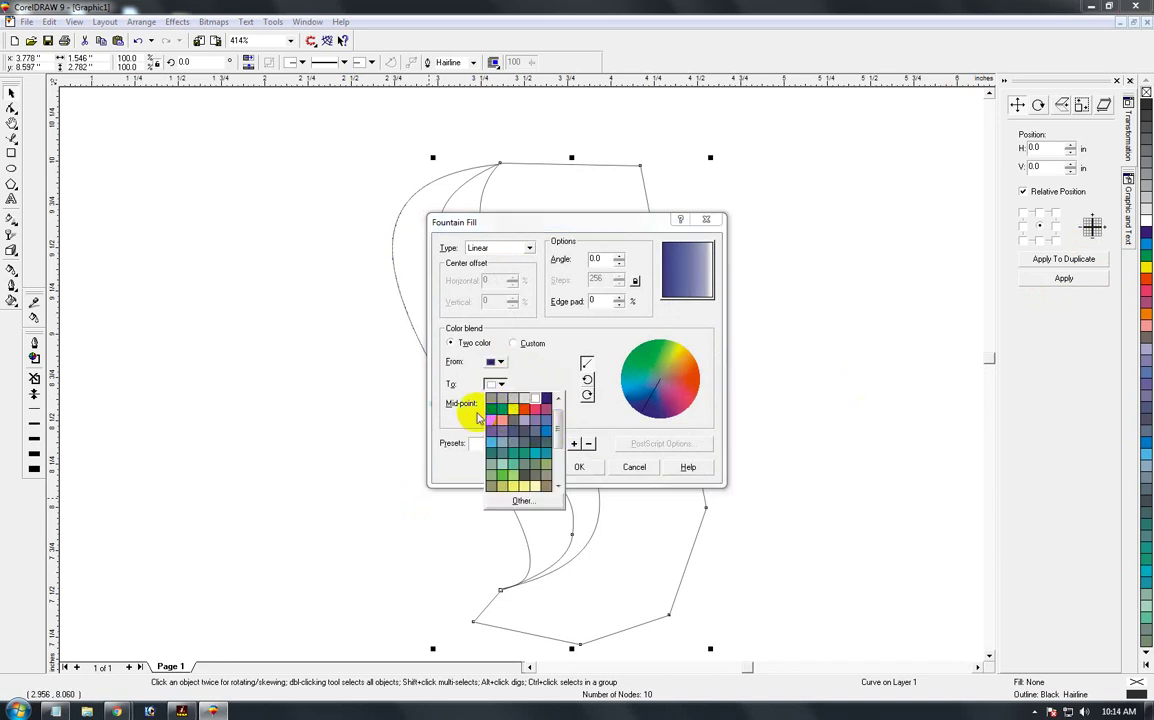
{"action": "left_click", "coordinate": [489, 416]}
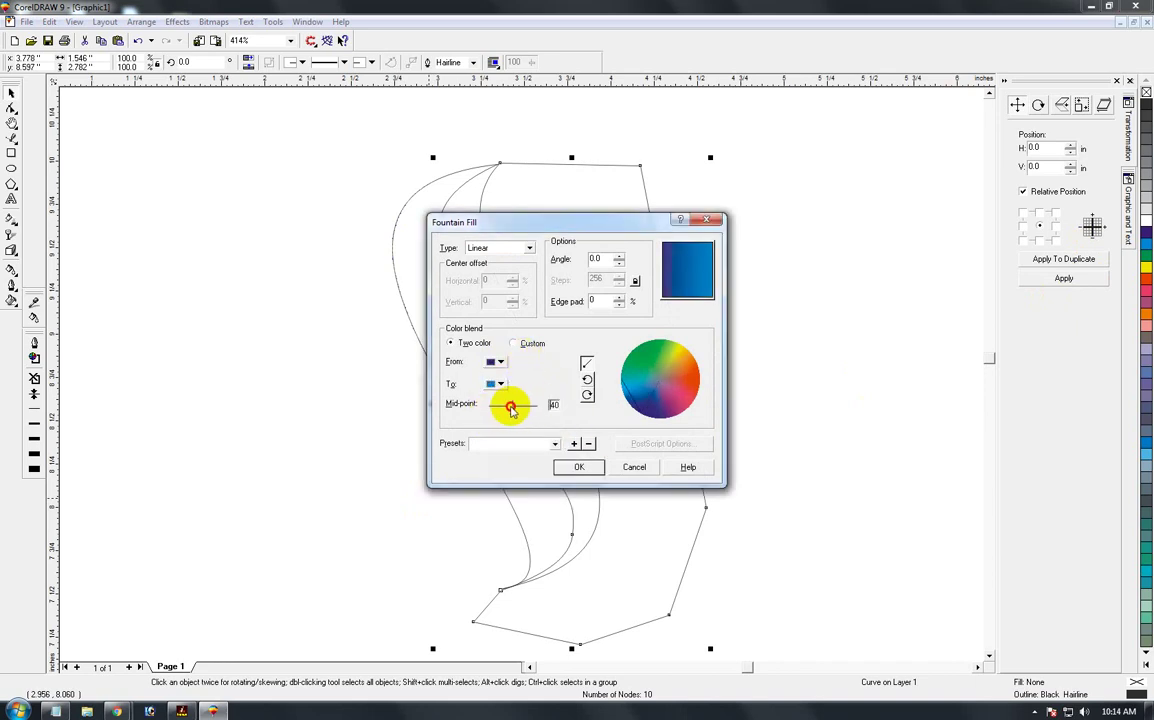
{"action": "left_click", "coordinate": [578, 467]}
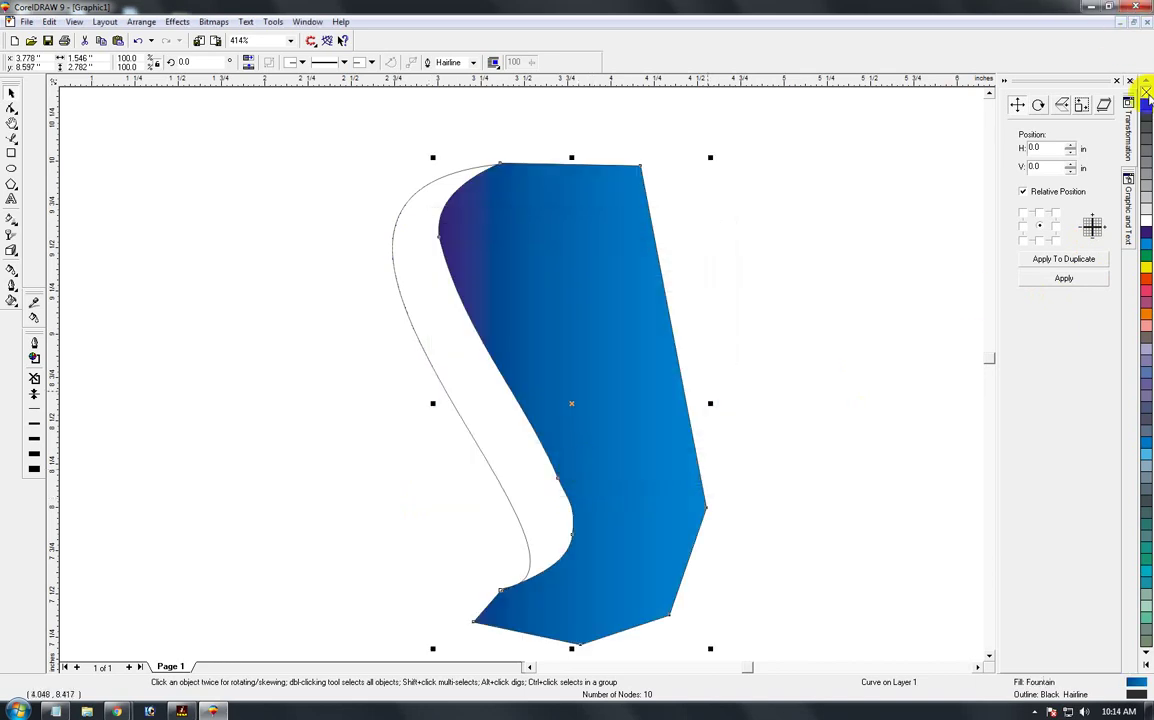
{"action": "right_click", "coordinate": [1146, 93]}
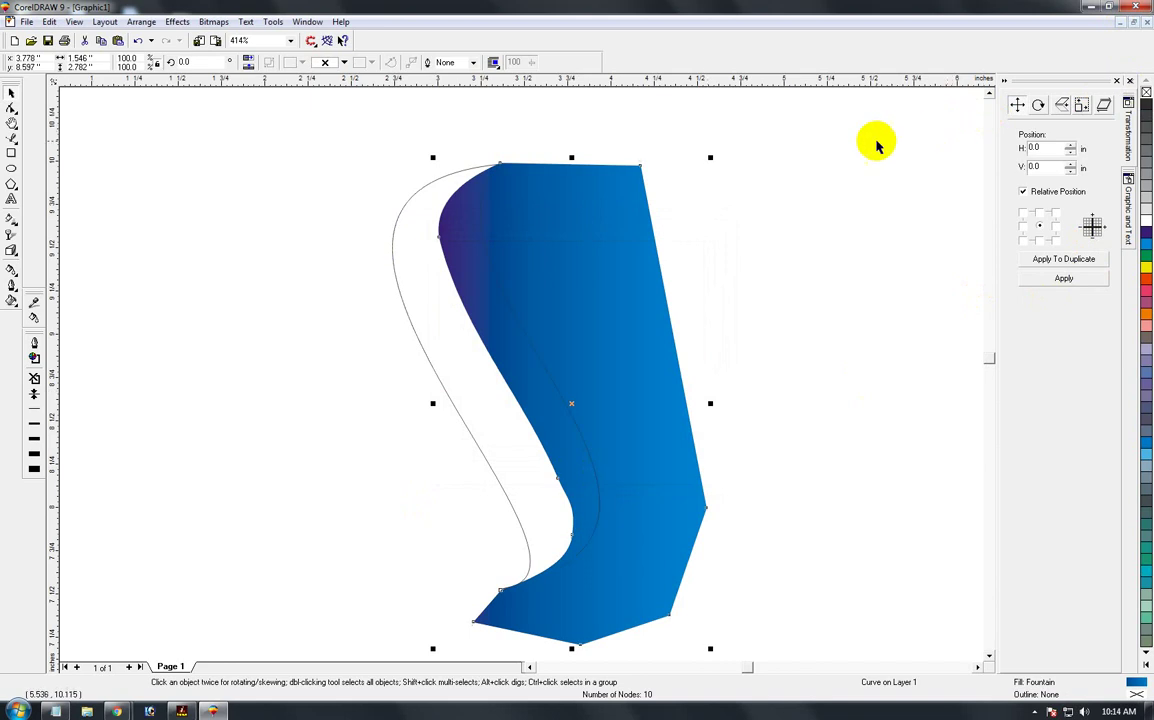
- PowerClip the fountain-filled shape inside the ribbon shape and clear the selection
{"action": "key", "text": "alt+c"}
{"action": "key", "text": "w"}
{"action": "key", "text": "p"}
{"action": "left_click", "coordinate": [399, 257]}
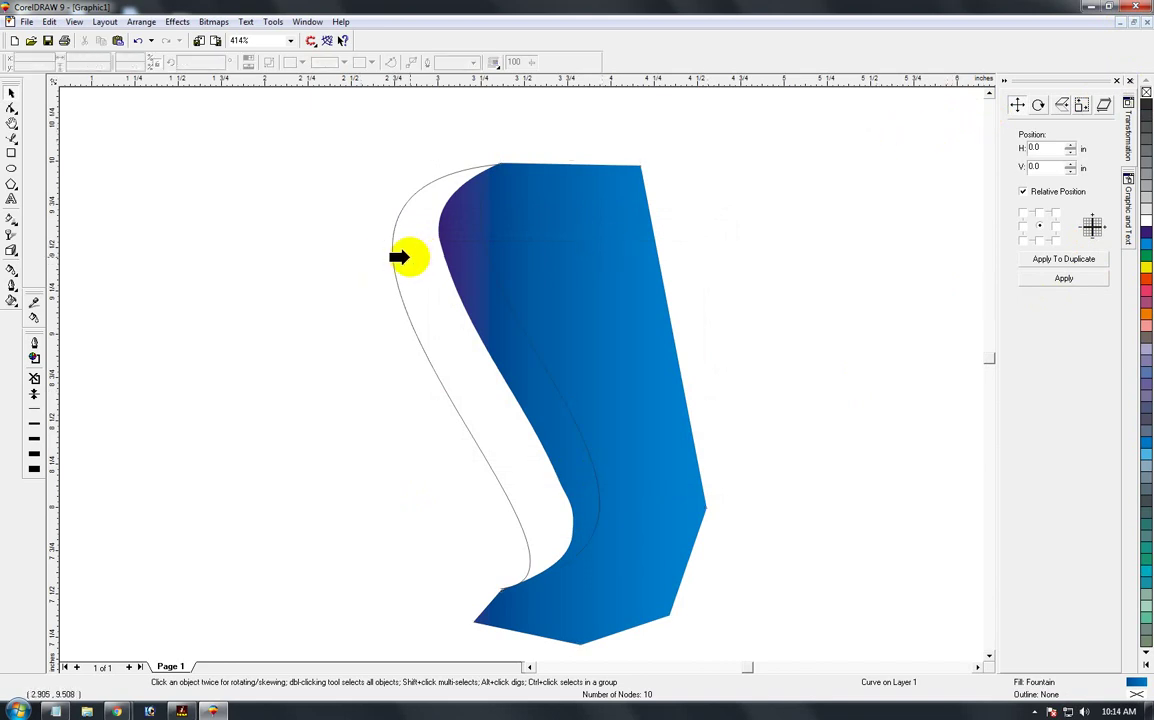
{"action": "left_click", "coordinate": [309, 274]}
- Fill the ribbon container shape with cyan and remove its hairline outline
{"action": "left_click", "coordinate": [397, 277]}
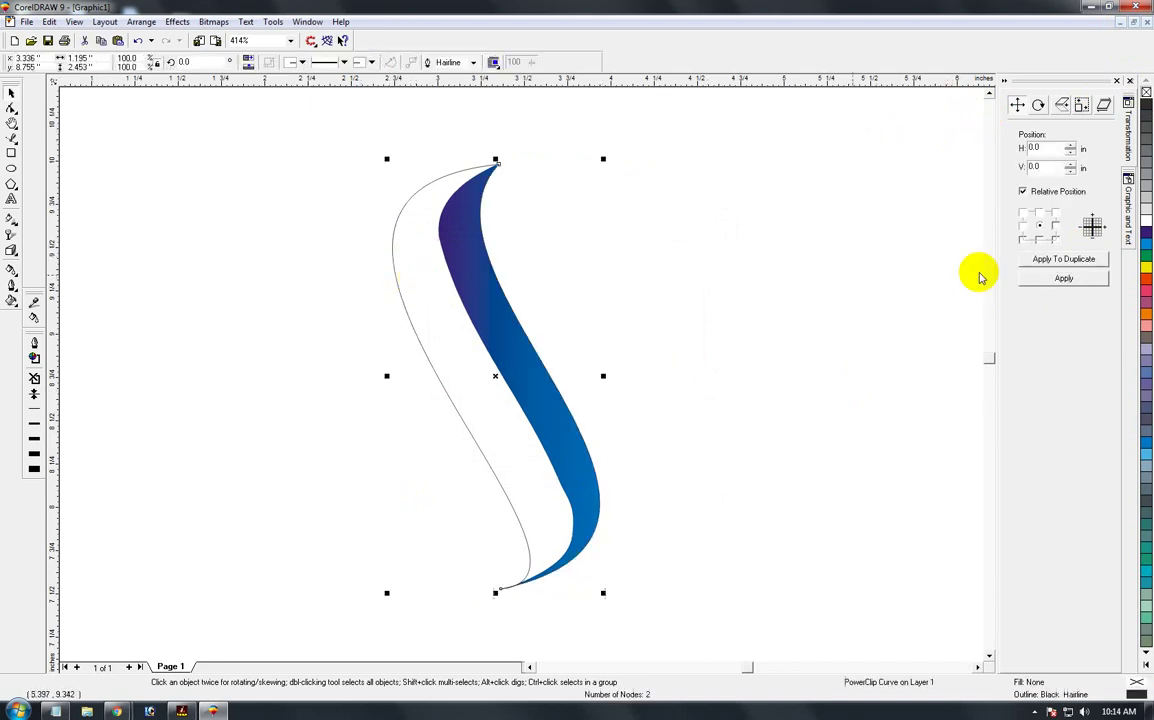
{"action": "left_click", "coordinate": [1146, 246]}
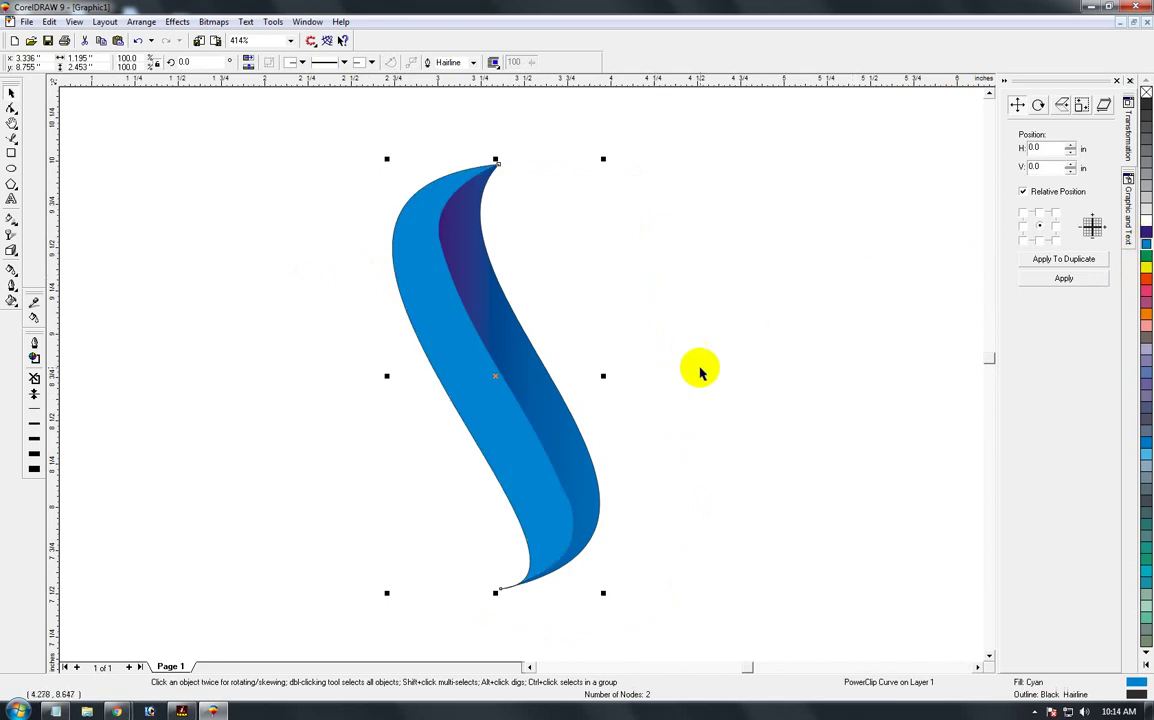
{"action": "left_click", "coordinate": [491, 366]}
{"action": "right_click", "coordinate": [1147, 94]}
{"action": "left_click", "coordinate": [762, 297]}
- Zoom out to the whole page and back in to examine the shaded ribbon shape
{"action": "key", "text": "F3"}
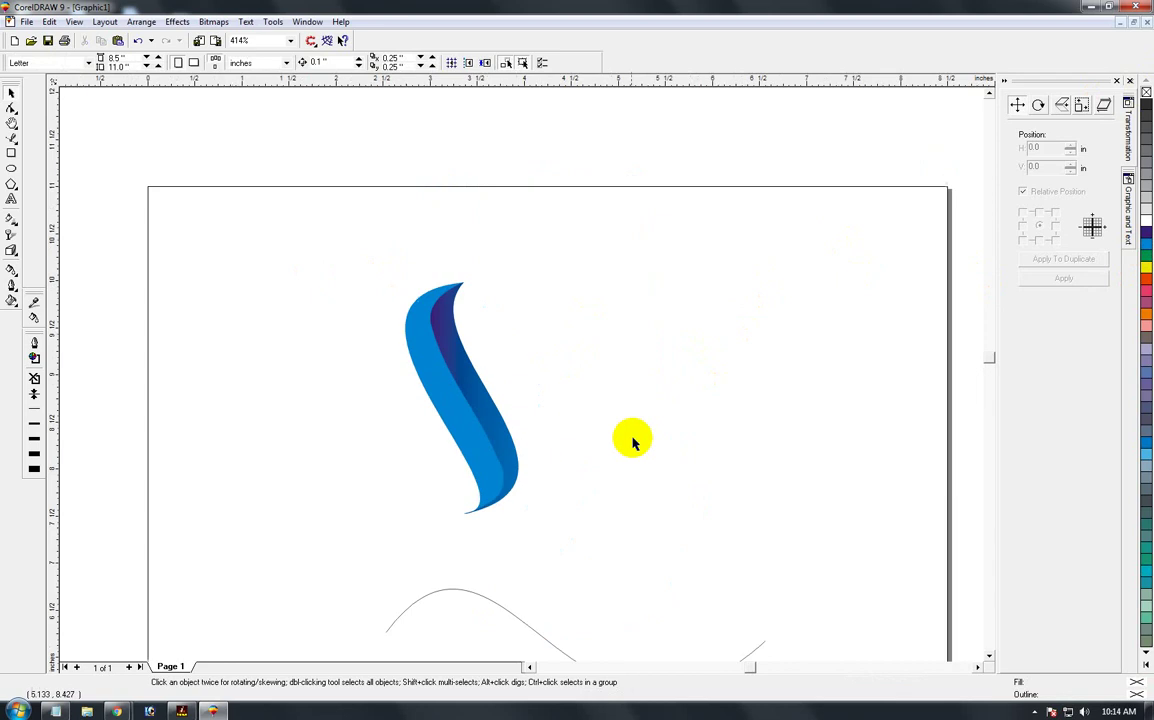
{"action": "key", "text": "F3"}
{"action": "key", "text": "F2"}
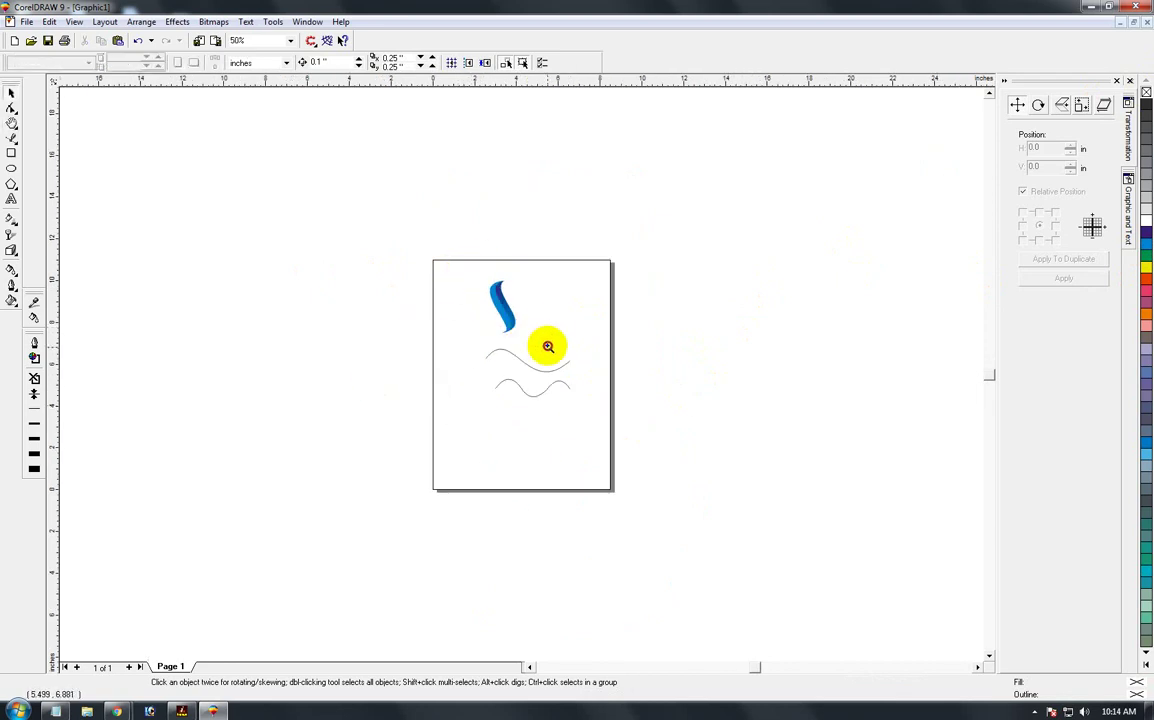
{"action": "left_click_drag", "start_coordinate": [548, 346], "coordinate": [545, 350]}
{"action": "key", "text": "F2"}
{"action": "left_click_drag", "start_coordinate": [332, 167], "coordinate": [660, 596]}
{"action": "key", "text": "F2"}
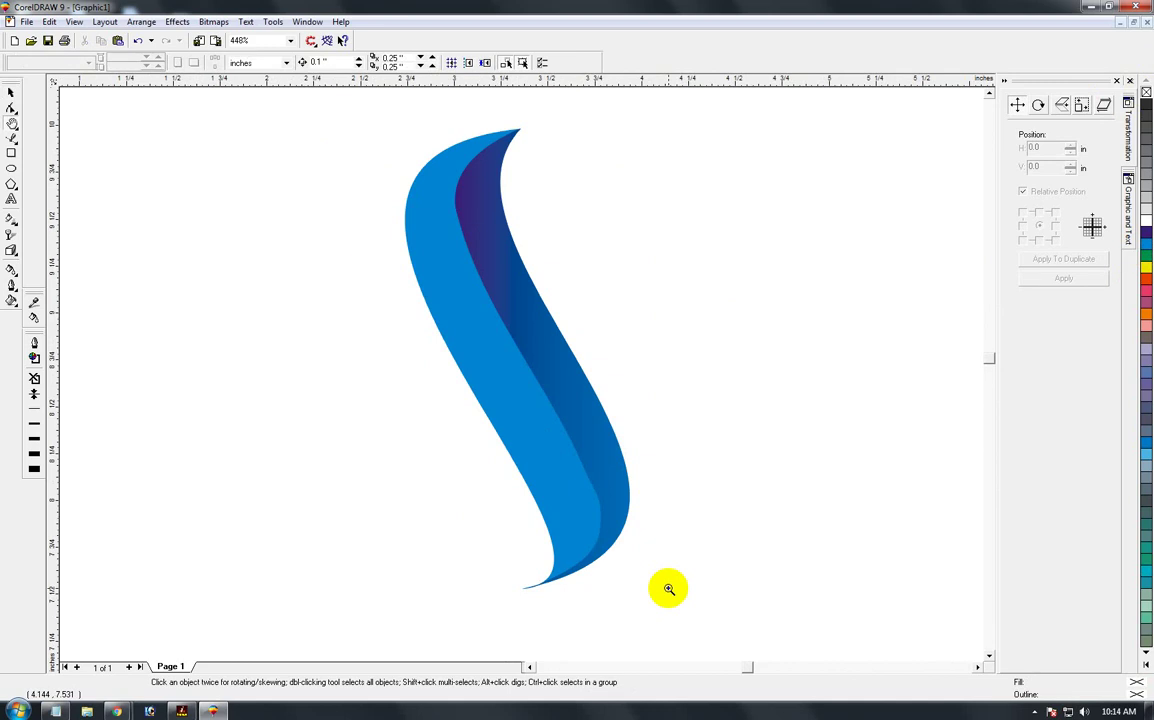
{"action": "key", "text": "F3"}
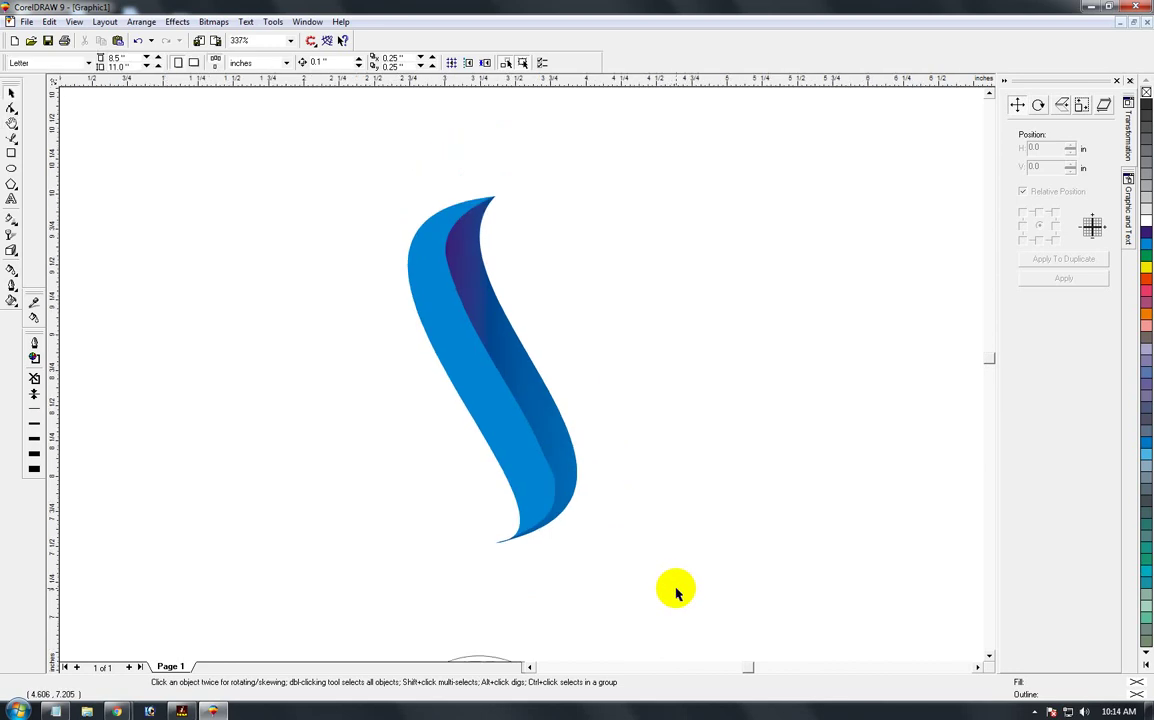
{"action": "key", "text": "F3"}
{"action": "key", "text": "F2"}
{"action": "left_click_drag", "start_coordinate": [474, 269], "coordinate": [608, 360]}
{"action": "left_click_drag", "start_coordinate": [142, 155], "coordinate": [741, 562]}
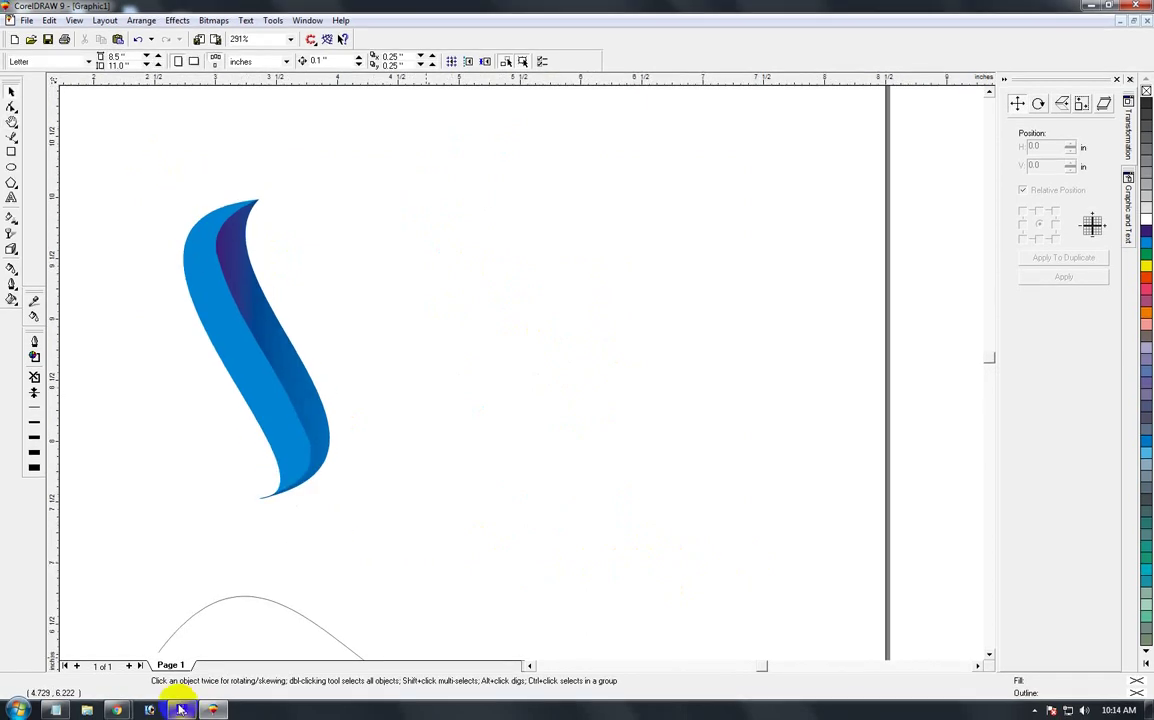
- Switch to Chrome and search Google Images for "social media logos"
{"action": "mouse_move", "coordinate": [122, 708]}
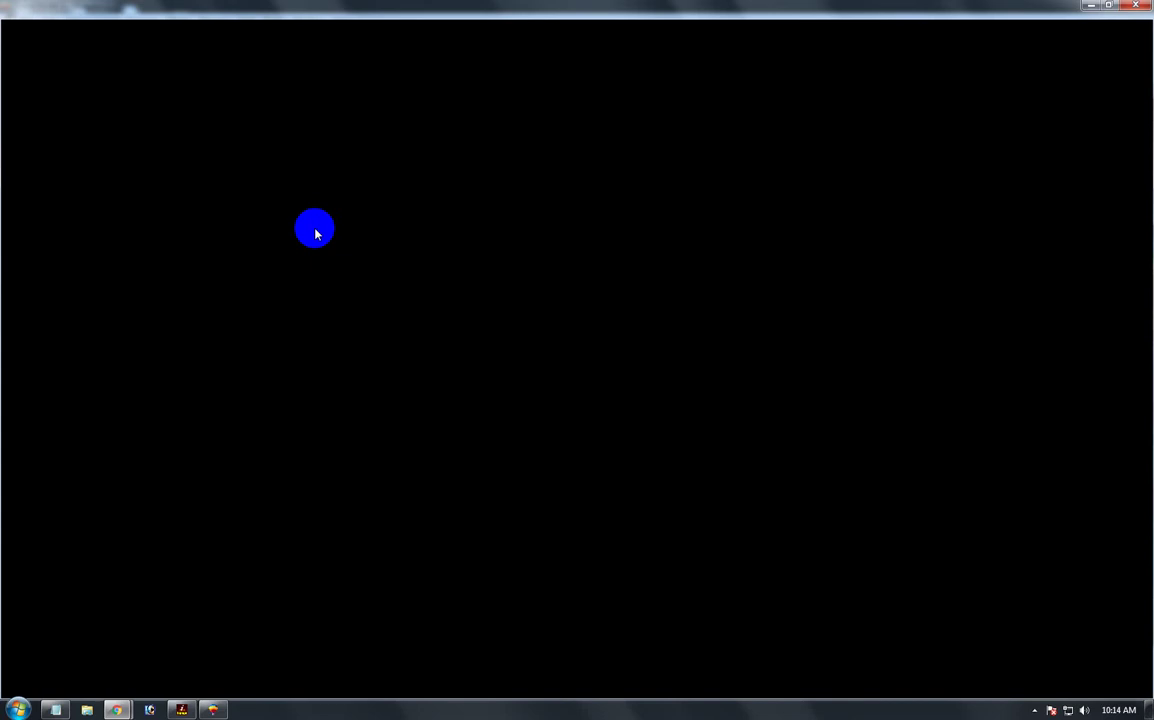
{"action": "left_click", "coordinate": [227, 648]}
{"action": "scroll", "coordinate": [355, 325], "scroll_direction": "up", "scroll_amount": 6}
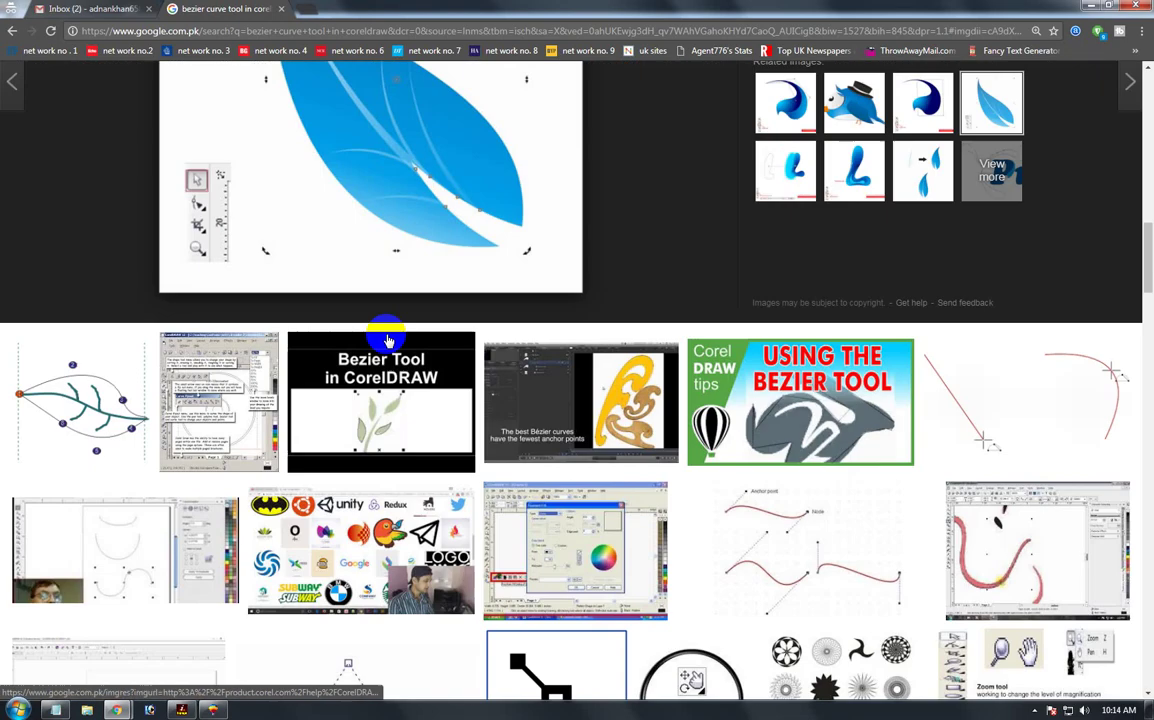
{"action": "scroll", "coordinate": [392, 342], "scroll_direction": "down", "scroll_amount": 20}
{"action": "scroll", "coordinate": [484, 267], "scroll_direction": "up", "scroll_amount": 5}
{"action": "scroll", "coordinate": [505, 148], "scroll_direction": "up", "scroll_amount": 3}
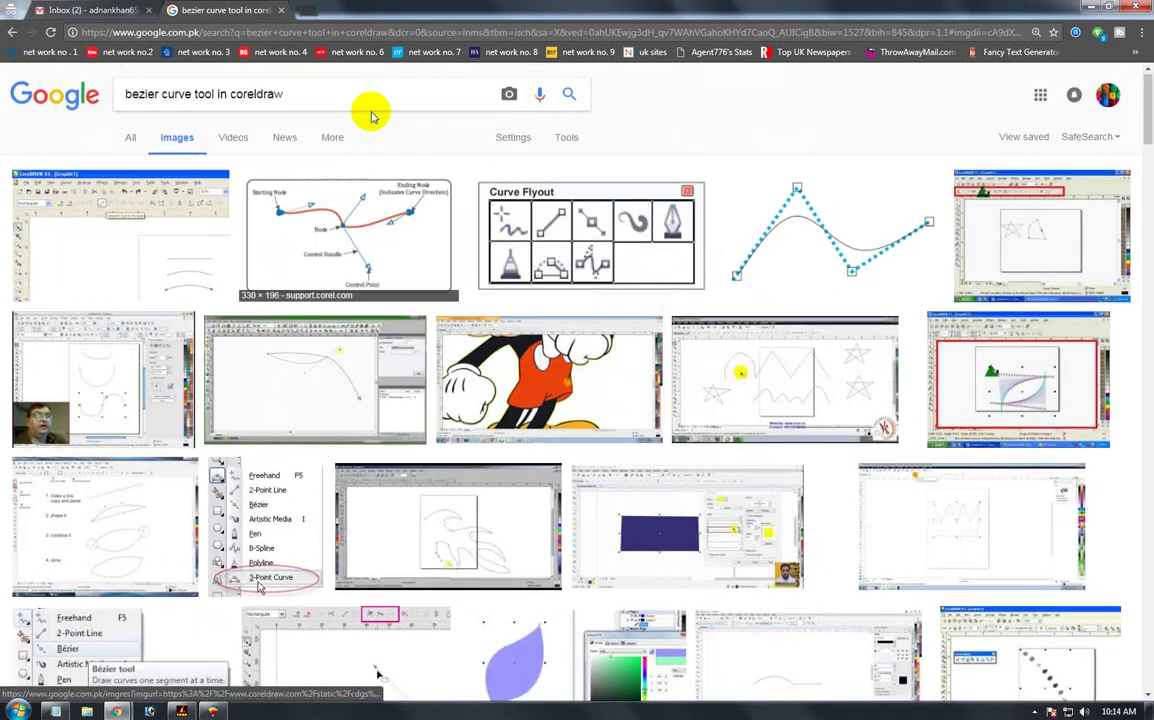
{"action": "left_click_drag", "start_coordinate": [392, 95], "coordinate": [125, 96]}
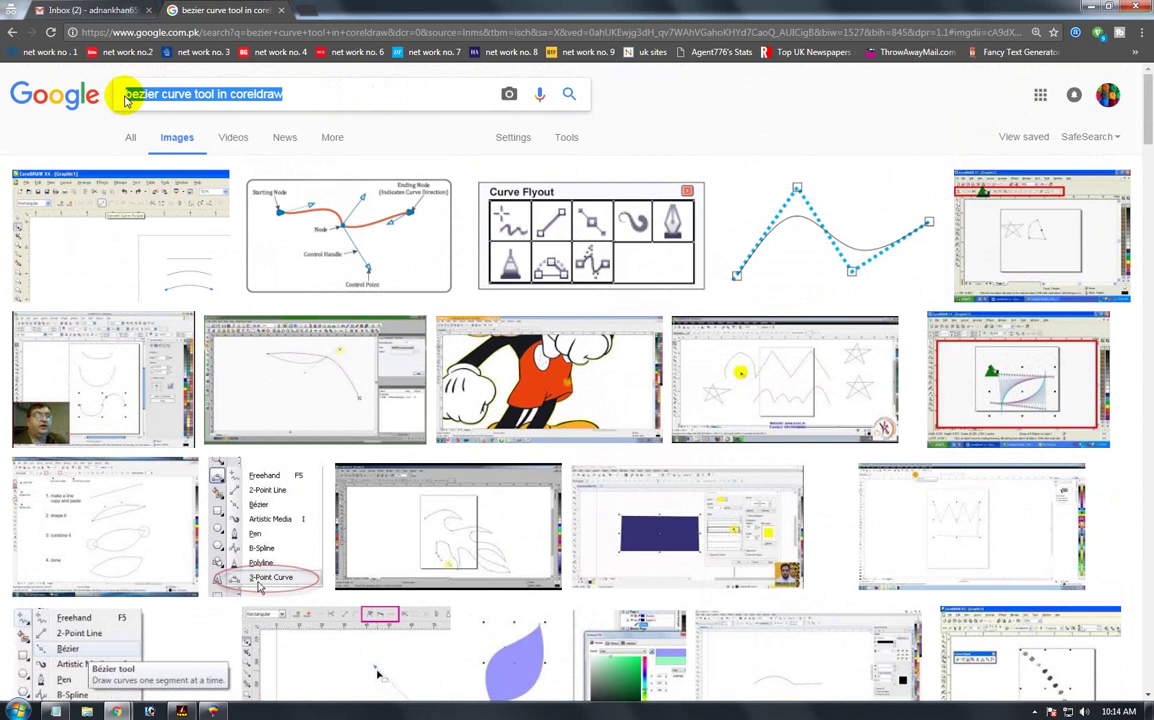
{"action": "type", "text": "soc"}
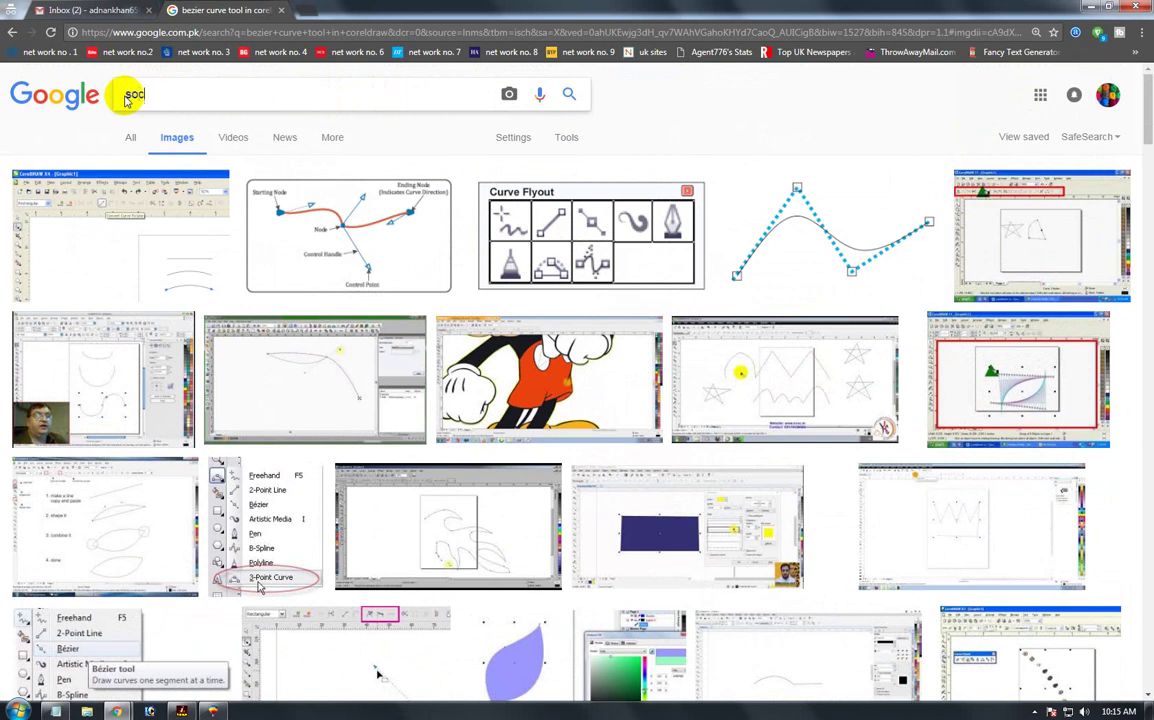
{"action": "type", "text": "ial media logos"}
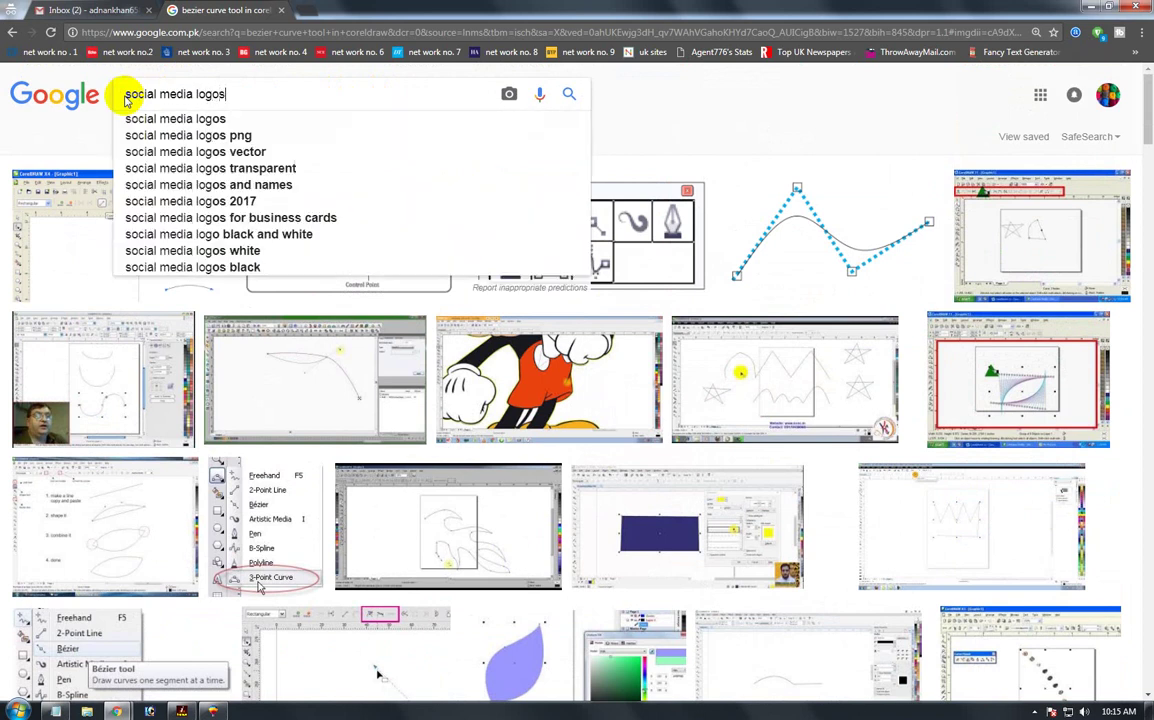
{"action": "key", "text": "Return"}
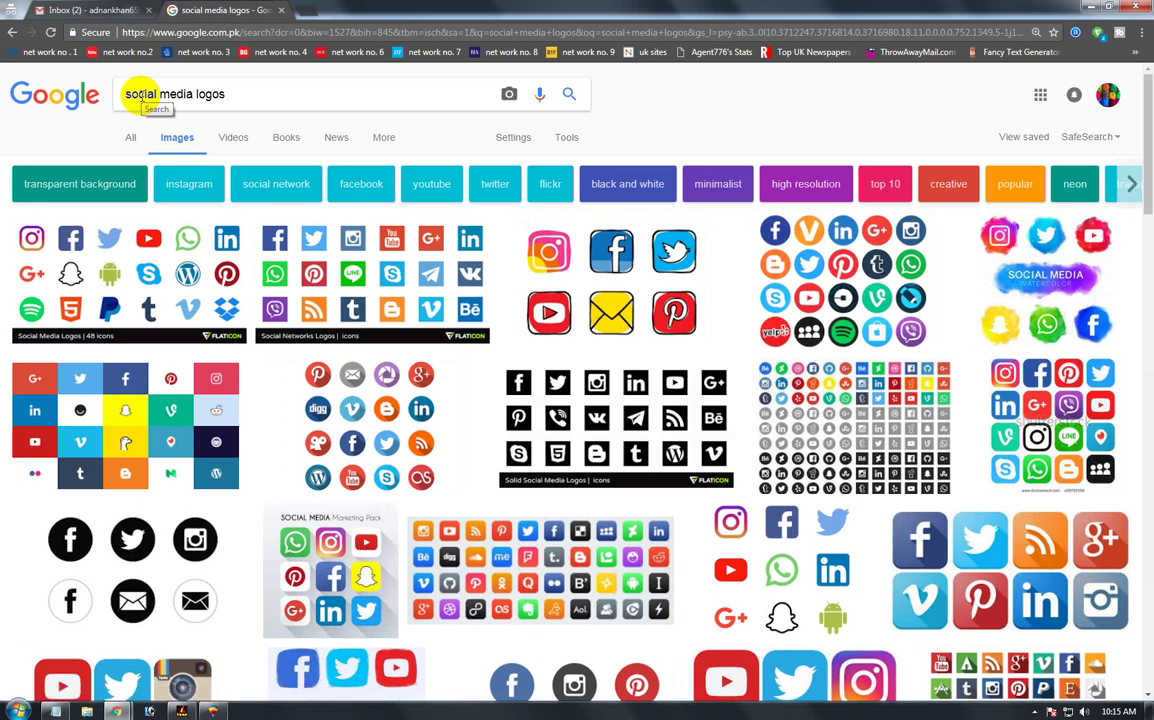
- Browse the social media logo results, open the six-icon picture at full size and copy the image
{"action": "scroll", "coordinate": [283, 352], "scroll_direction": "down", "scroll_amount": 2}
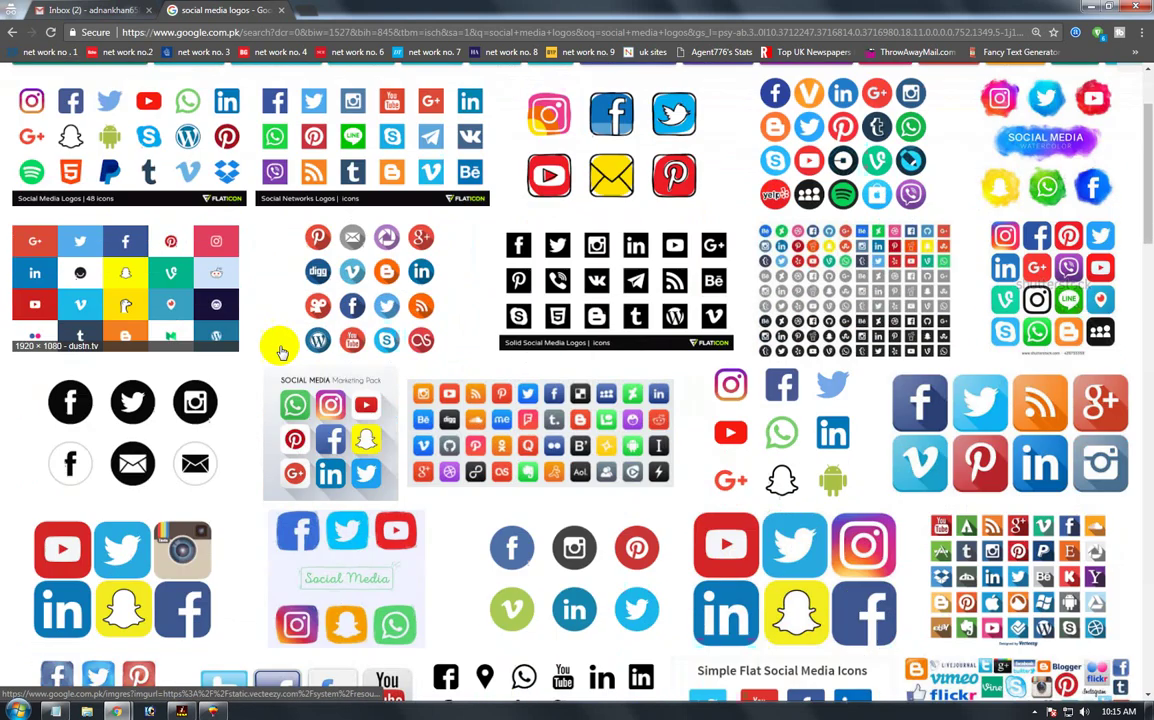
{"action": "scroll", "coordinate": [280, 345], "scroll_direction": "down", "scroll_amount": 2}
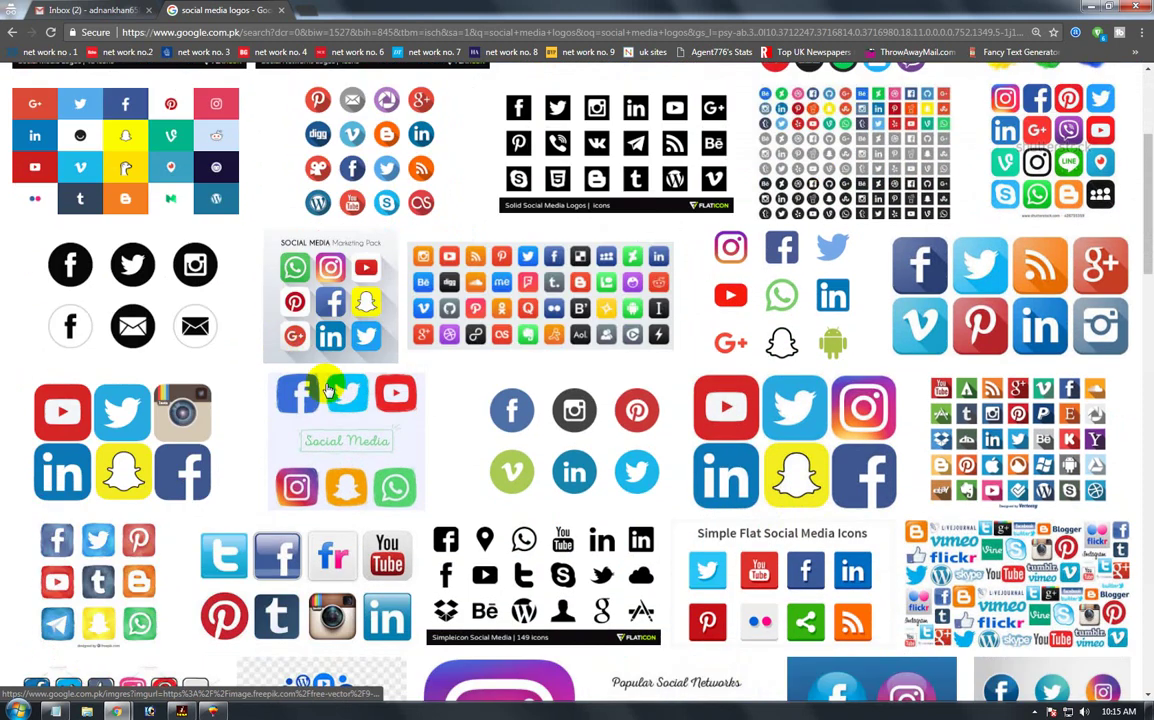
{"action": "left_click", "coordinate": [796, 490]}
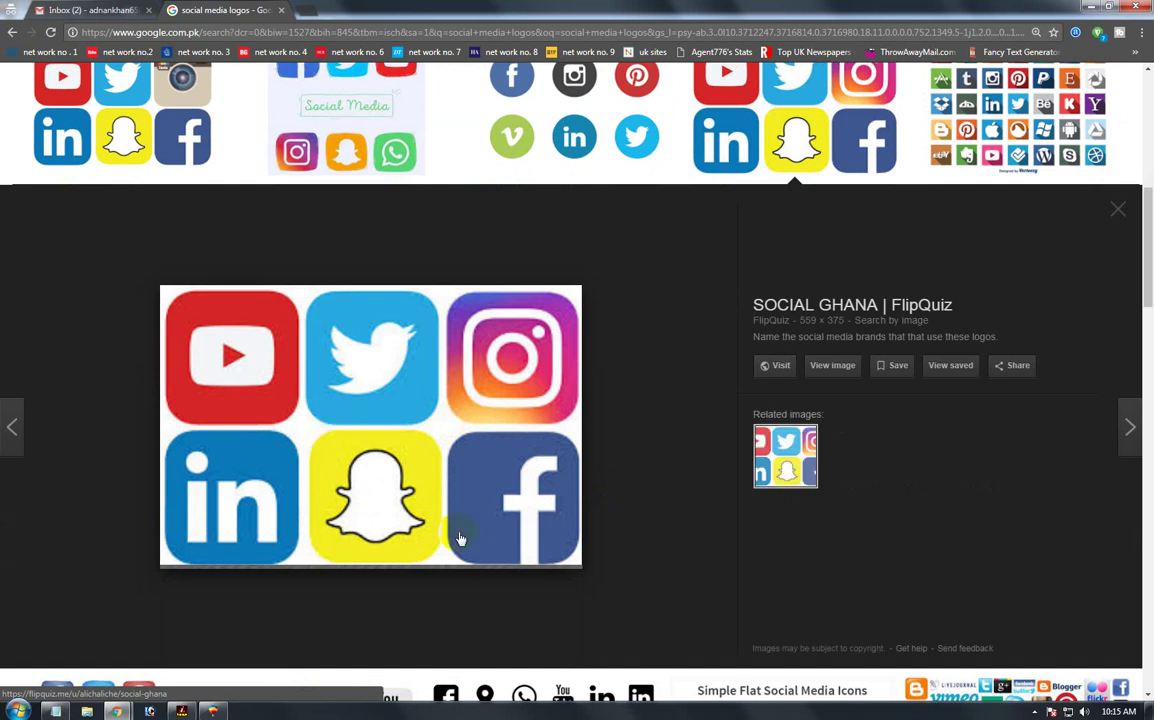
{"action": "left_click", "coordinate": [828, 368]}
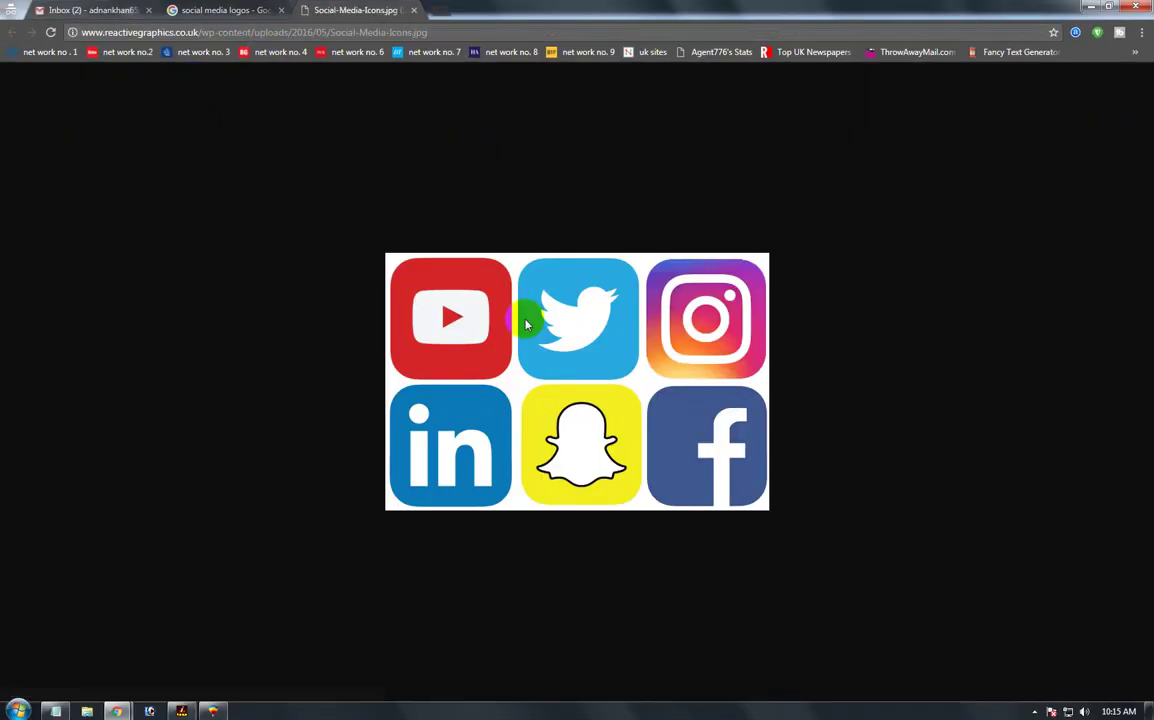
{"action": "right_click", "coordinate": [516, 318]}
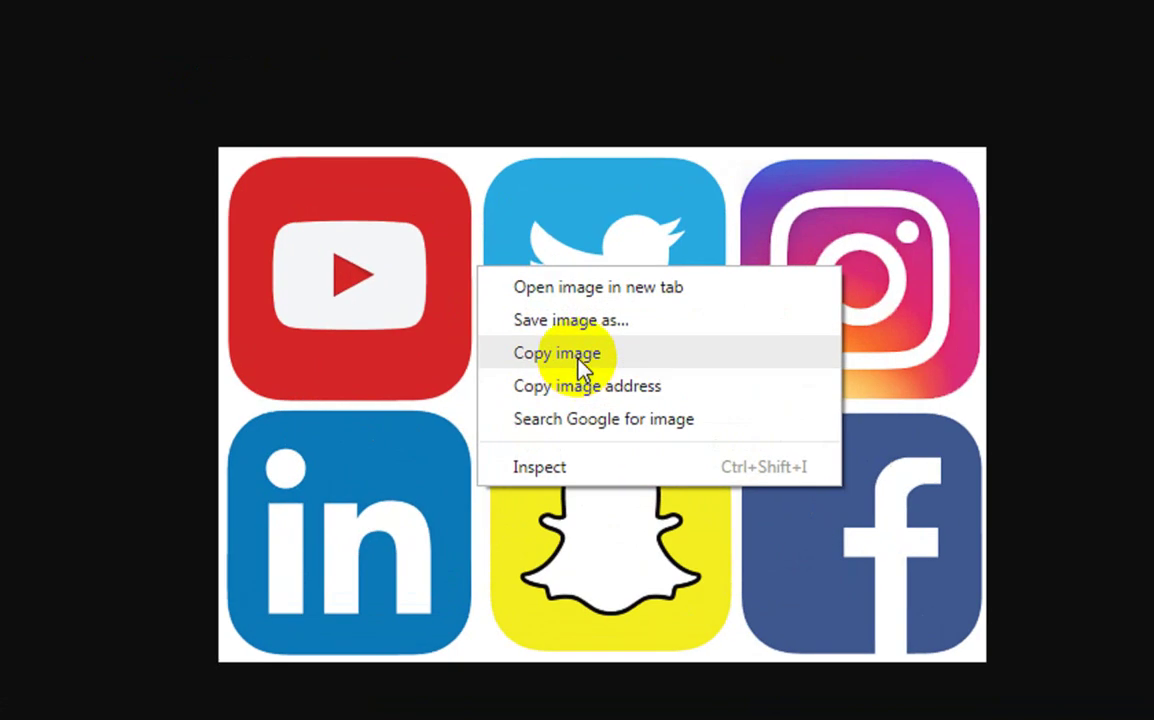
{"action": "left_click", "coordinate": [566, 357]}
- Switch to CorelDRAW, paste the copied logo image and move it onto the blank area to the right of the page
{"action": "left_click", "coordinate": [211, 709]}
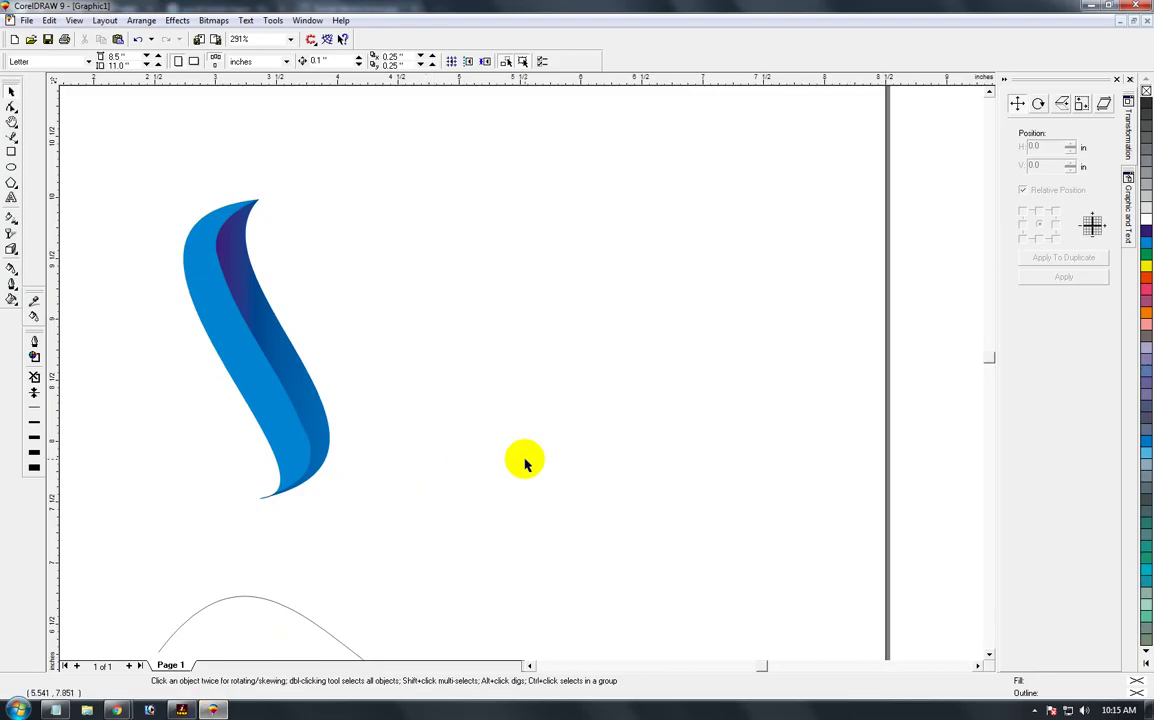
{"action": "key", "text": "ctrl+v"}
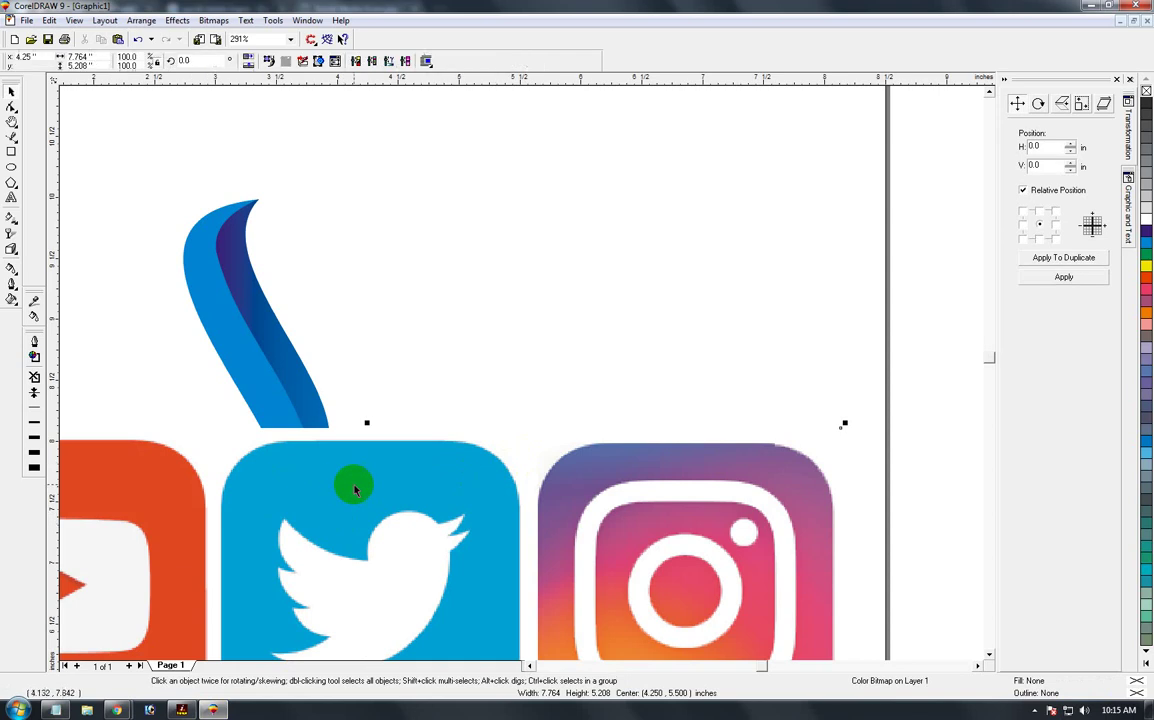
{"action": "scroll", "coordinate": [460, 490], "scroll_direction": "down", "scroll_amount": 5}
{"action": "left_click_drag", "start_coordinate": [528, 388], "coordinate": [632, 357]}
{"action": "key", "text": "F2"}
{"action": "left_click_drag", "start_coordinate": [552, 282], "coordinate": [690, 396]}
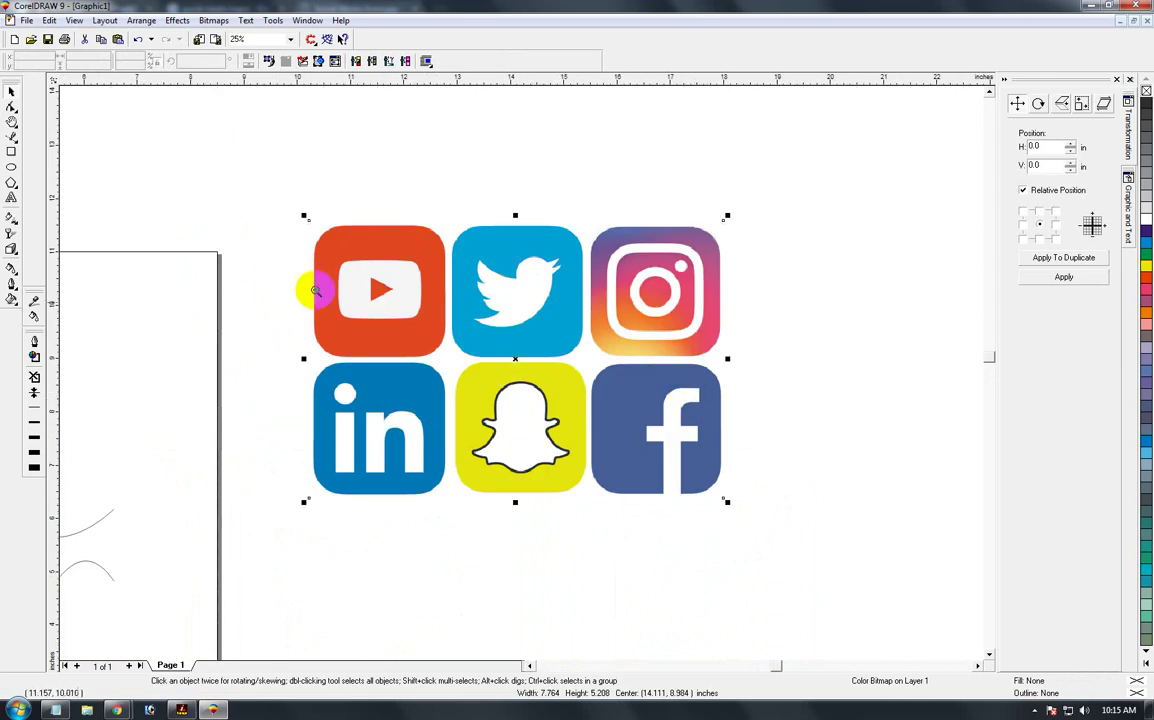
- Crop the pasted bitmap with the Shape tool to the Snapchat icon only, about 2.57 × 2.60 inches
{"action": "left_click_drag", "start_coordinate": [265, 206], "coordinate": [780, 547]}
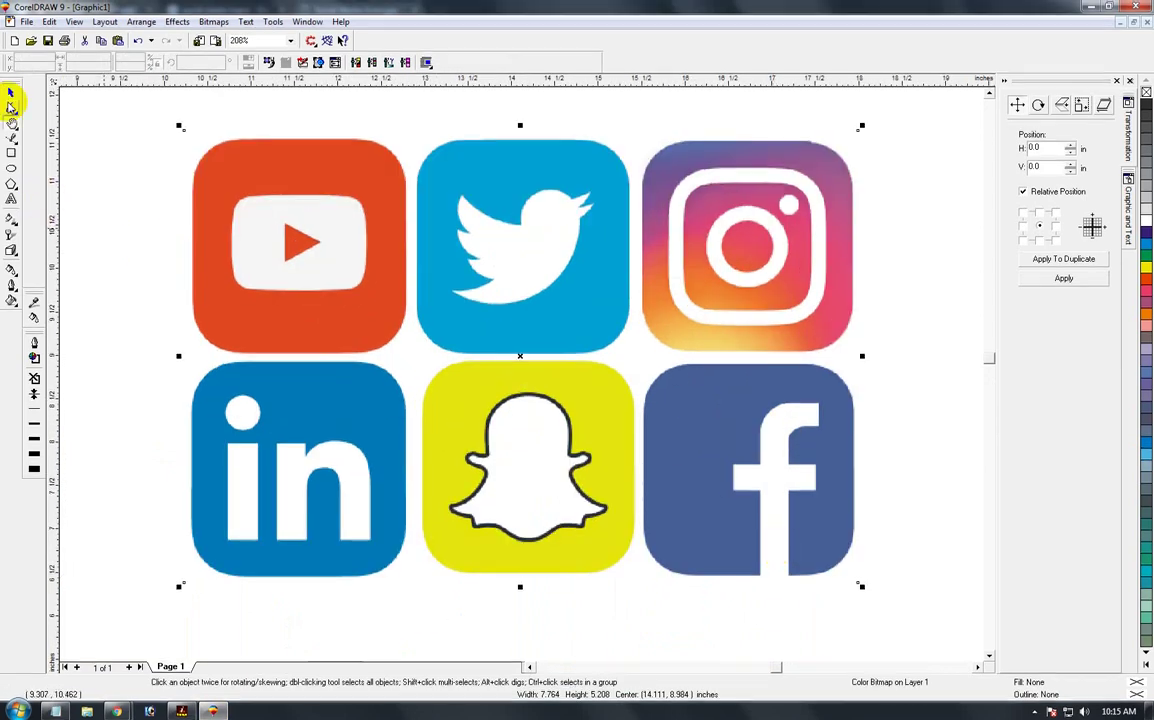
{"action": "key", "text": "F10"}
{"action": "mouse_move", "coordinate": [148, 104]}
{"action": "left_mouse_down"}
{"action": "mouse_move", "coordinate": [391, 150]}
{"action": "mouse_move", "coordinate": [871, 160]}
{"action": "mouse_move", "coordinate": [858, 130]}
{"action": "mouse_move", "coordinate": [860, 382]}
{"action": "mouse_move", "coordinate": [858, 357]}
{"action": "left_mouse_up"}
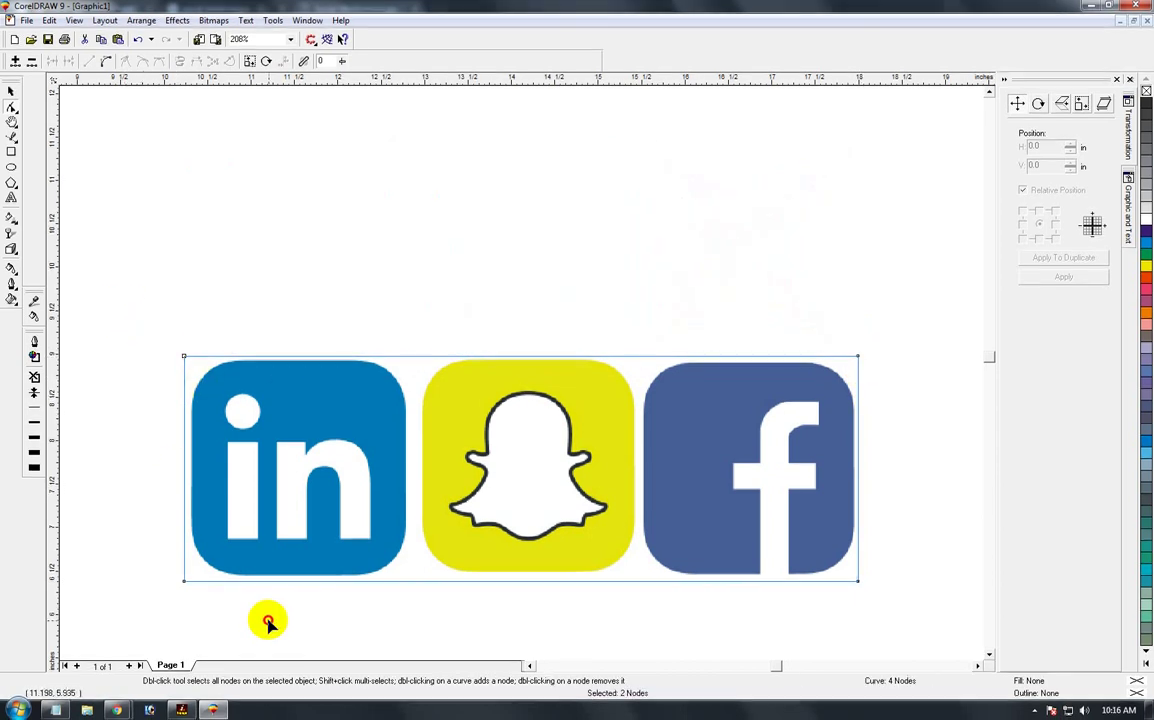
{"action": "left_click_drag", "start_coordinate": [184, 581], "coordinate": [418, 580]}
{"action": "left_click_drag", "start_coordinate": [863, 322], "coordinate": [641, 582]}
- Convert the cropped Snapchat icon to a CMYK Color (32-bit) bitmap with a transparent background
{"action": "key", "text": "alt+b"}
{"action": "key", "text": "c"}
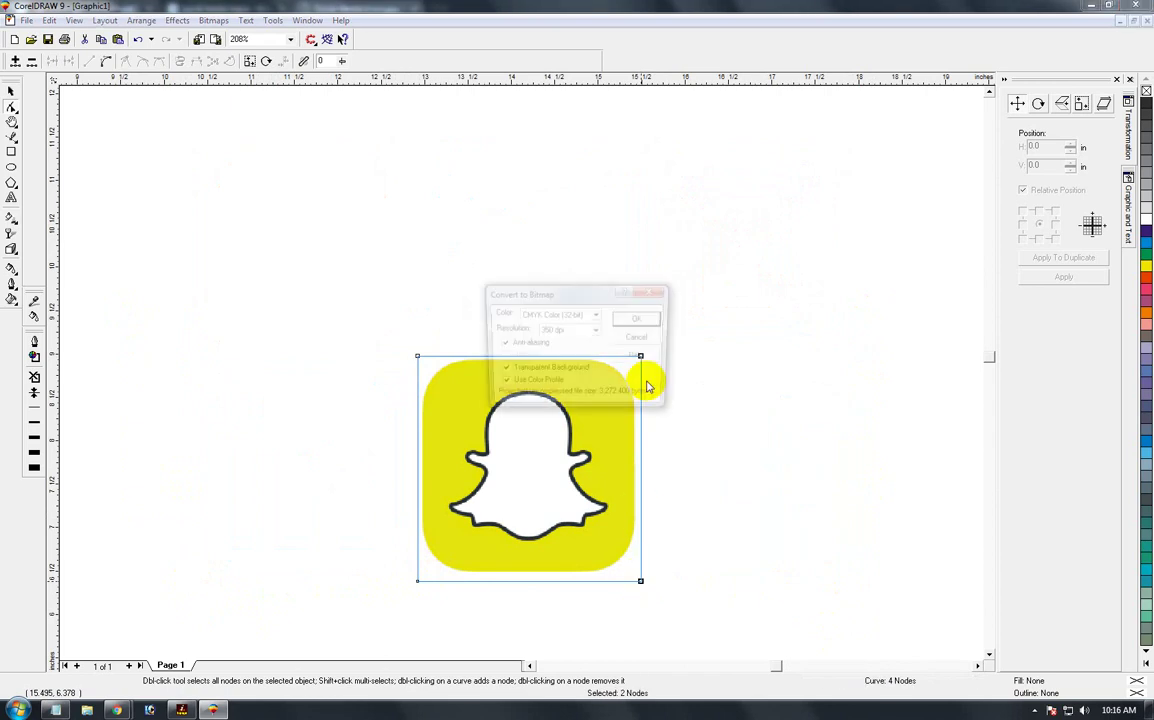
{"action": "left_click", "coordinate": [649, 320]}
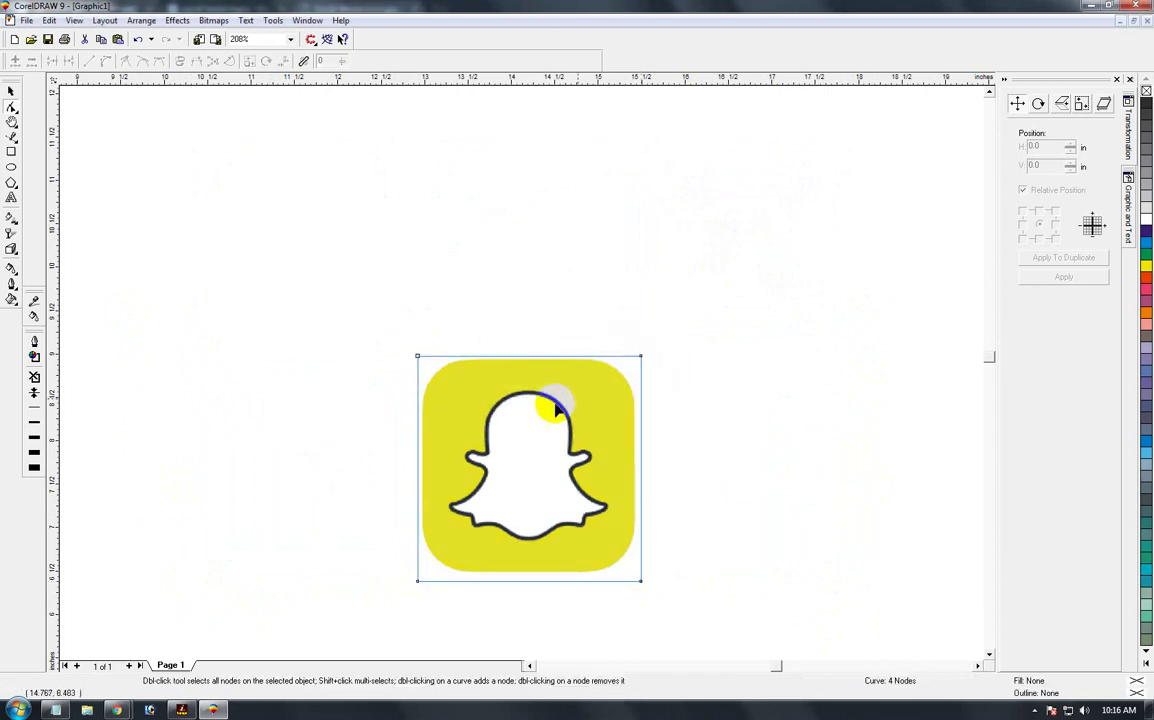
- Deselect the bitmap and start a Bezier trace with straight segments over the ghost's head, right arm and right side of the body
{"action": "left_click_drag", "start_coordinate": [386, 340], "coordinate": [660, 599]}
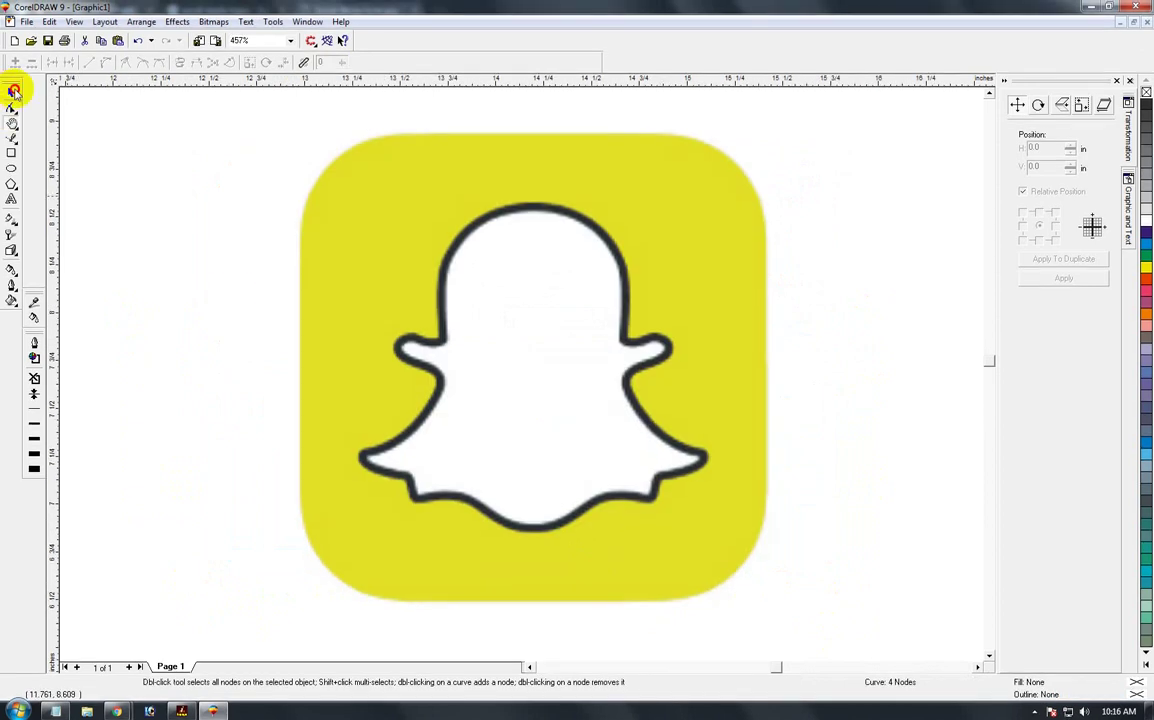
{"action": "left_click", "coordinate": [14, 91]}
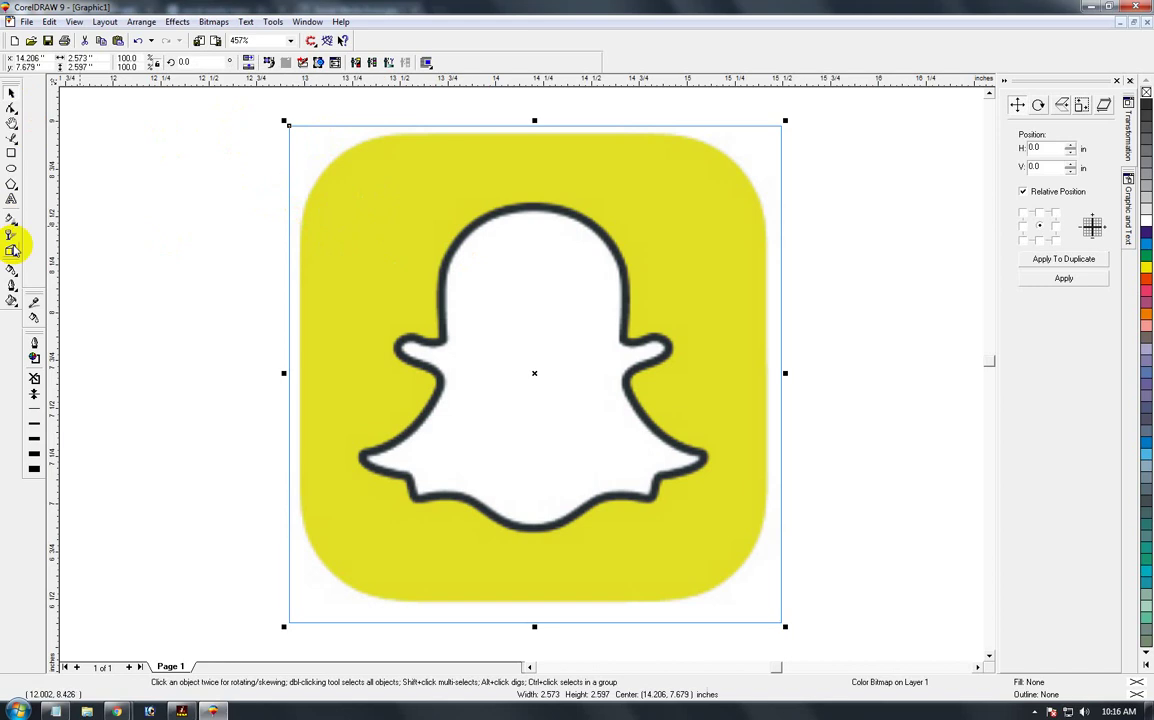
{"action": "left_click", "coordinate": [12, 137]}
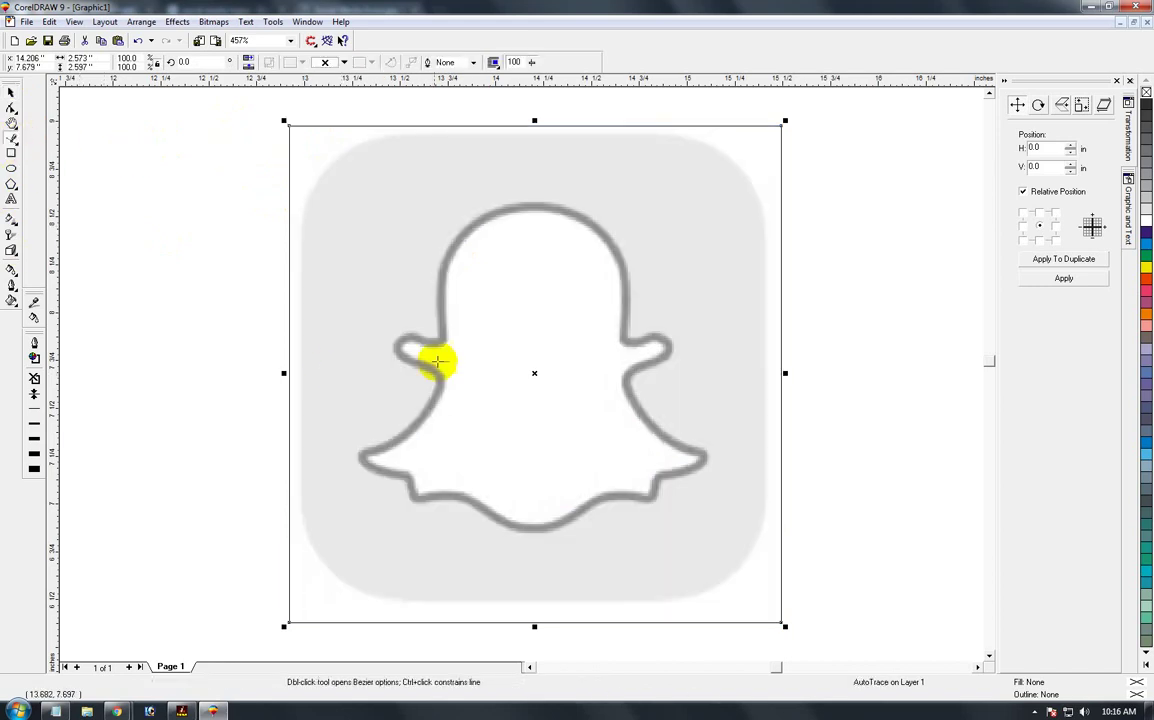
{"action": "left_click", "coordinate": [10, 95]}
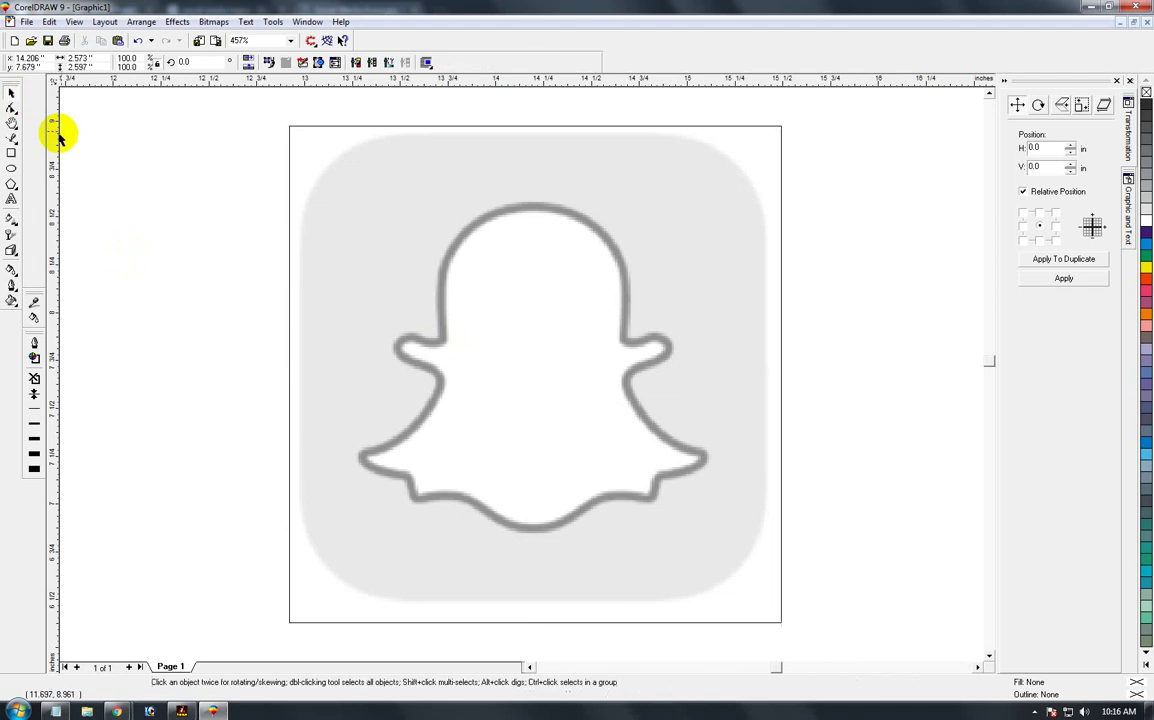
{"action": "left_click", "coordinate": [12, 137]}
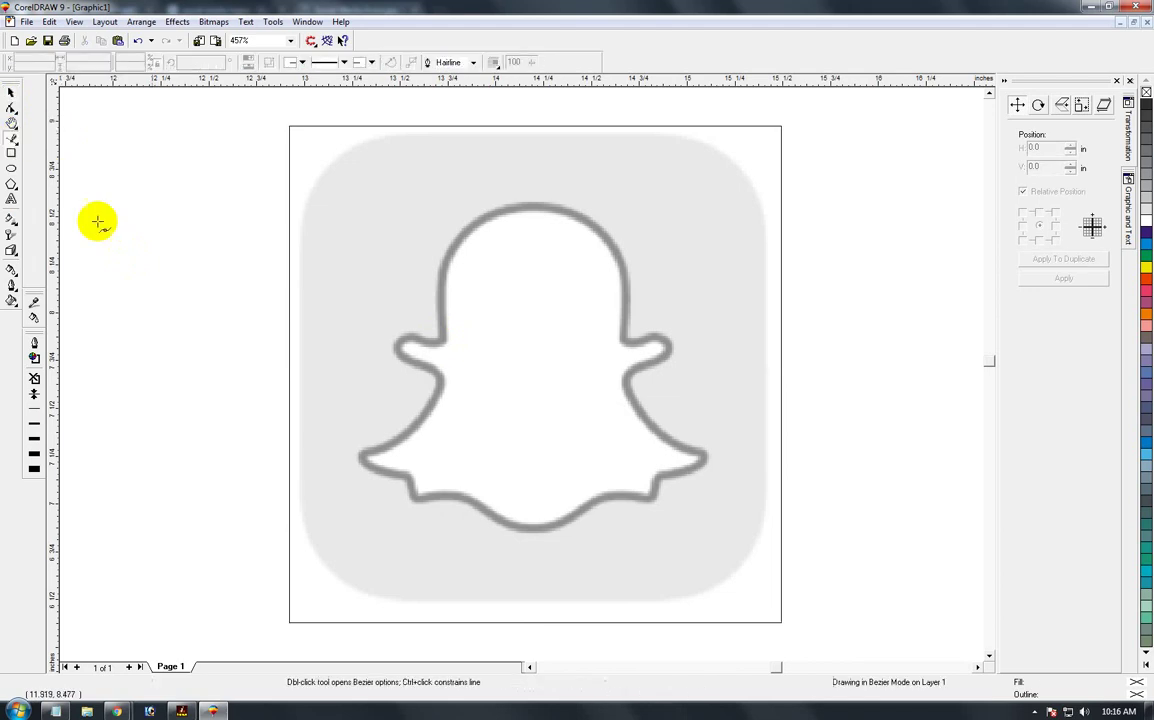
{"action": "left_click", "coordinate": [441, 341]}
{"action": "left_click", "coordinate": [497, 210]}
{"action": "left_click", "coordinate": [578, 215]}
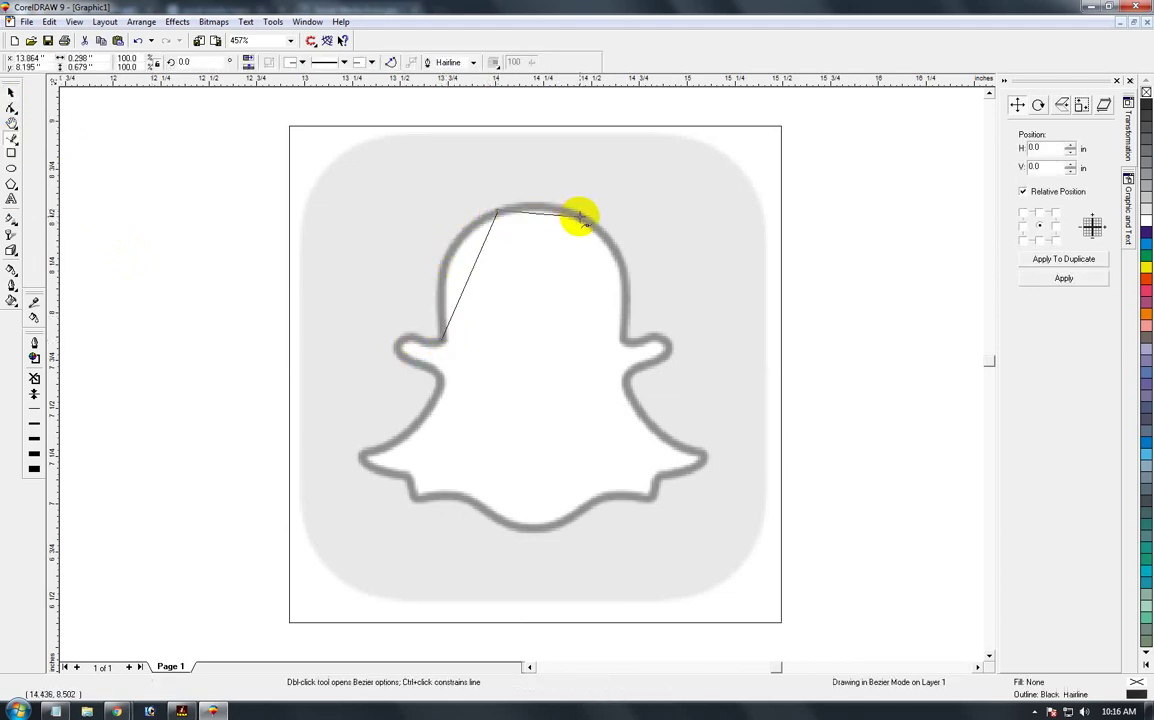
{"action": "left_click", "coordinate": [626, 342]}
{"action": "left_click", "coordinate": [652, 343]}
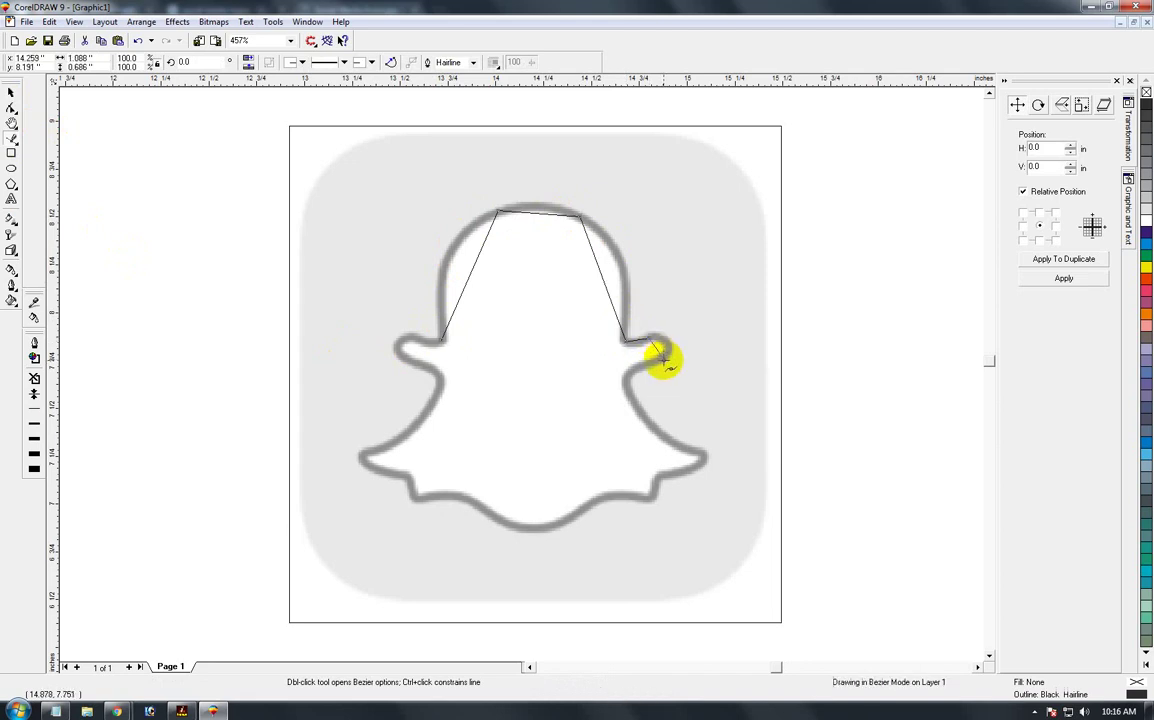
{"action": "left_click", "coordinate": [663, 358]}
{"action": "left_click", "coordinate": [661, 437]}
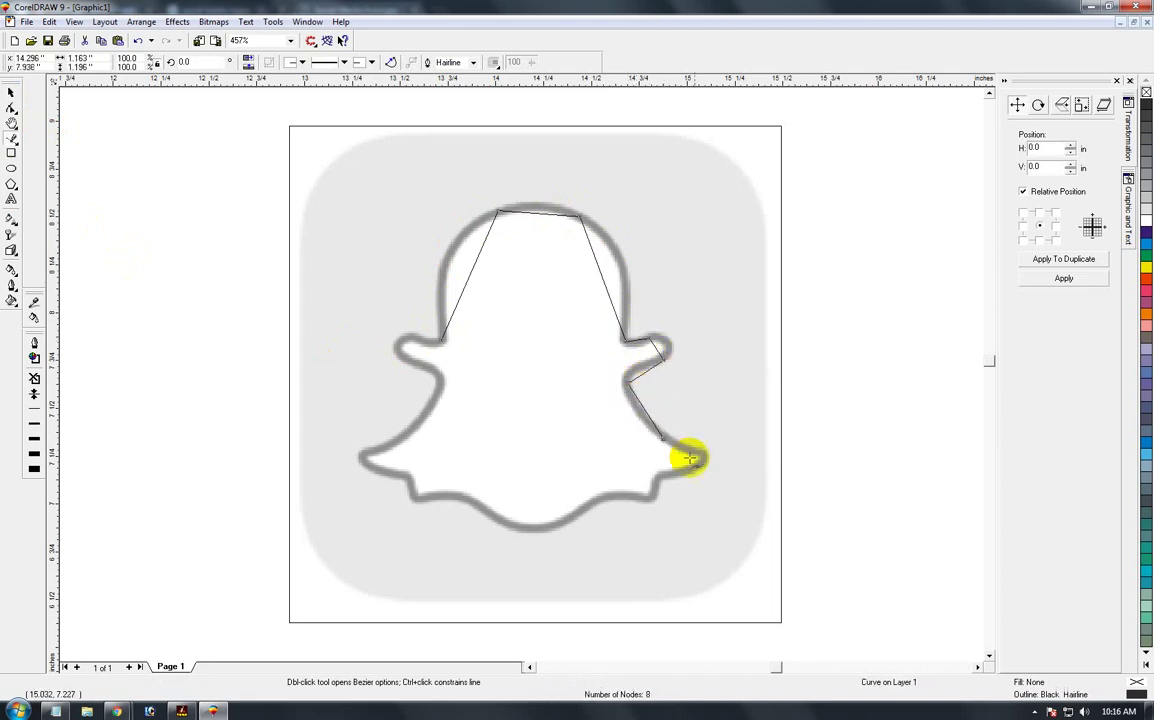
- Continue the straight-segment trace around the ghost's right skirt tip and along the bottom hem to its lower left corner
{"action": "left_click", "coordinate": [703, 457]}
{"action": "left_click", "coordinate": [656, 479]}
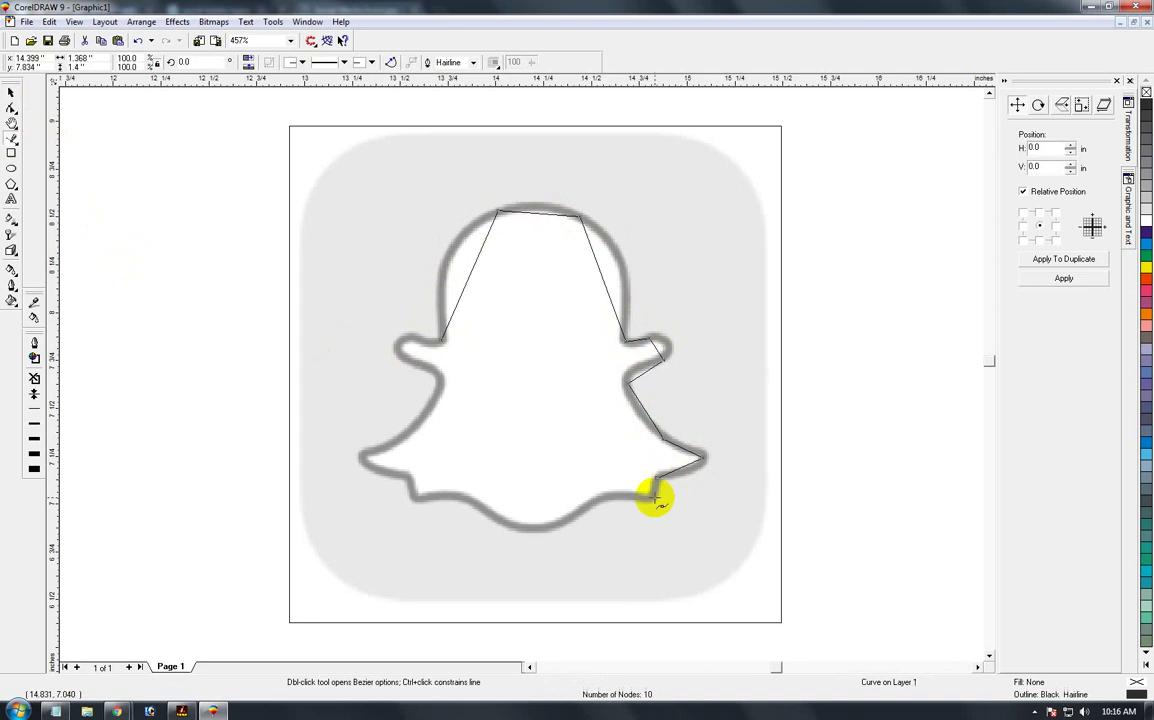
{"action": "left_click", "coordinate": [651, 499]}
{"action": "left_click", "coordinate": [582, 511]}
{"action": "left_click", "coordinate": [489, 514]}
{"action": "left_click", "coordinate": [418, 498]}
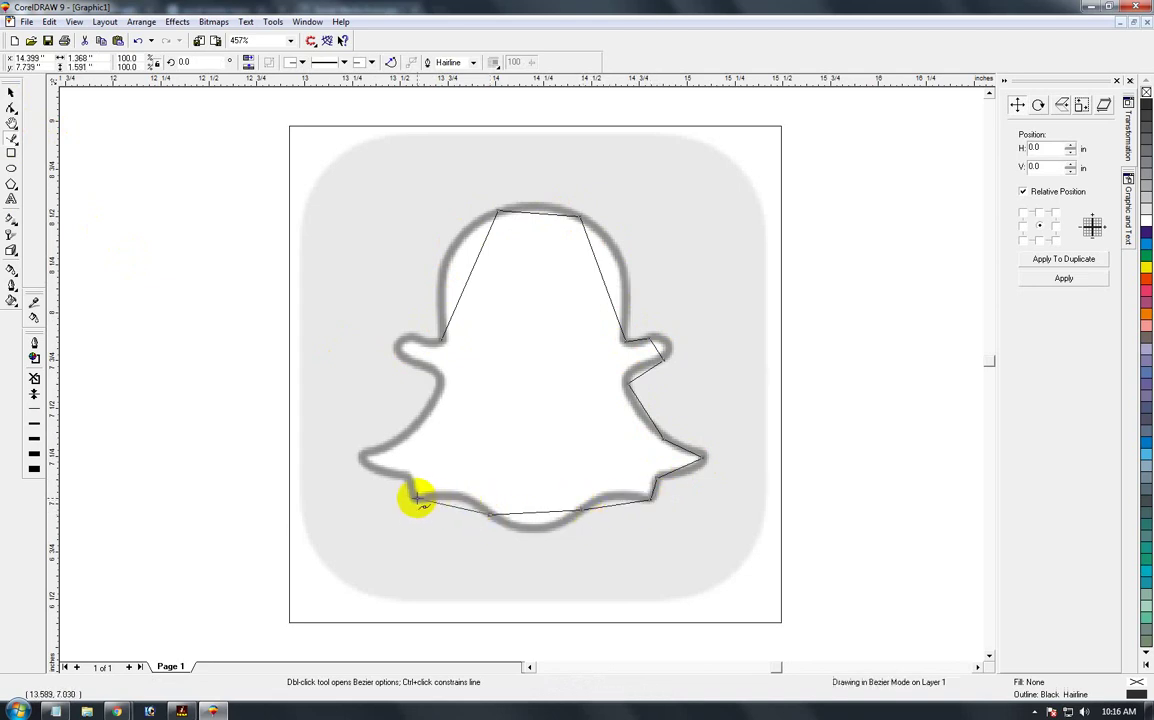
- Trace the ghost's left skirt tip, side and arm, closing the outline at its start point, about 1.78 × 1.59 inches overall
{"action": "left_click", "coordinate": [407, 482]}
{"action": "left_click", "coordinate": [365, 461]}
{"action": "left_click", "coordinate": [430, 404]}
{"action": "left_click", "coordinate": [426, 367]}
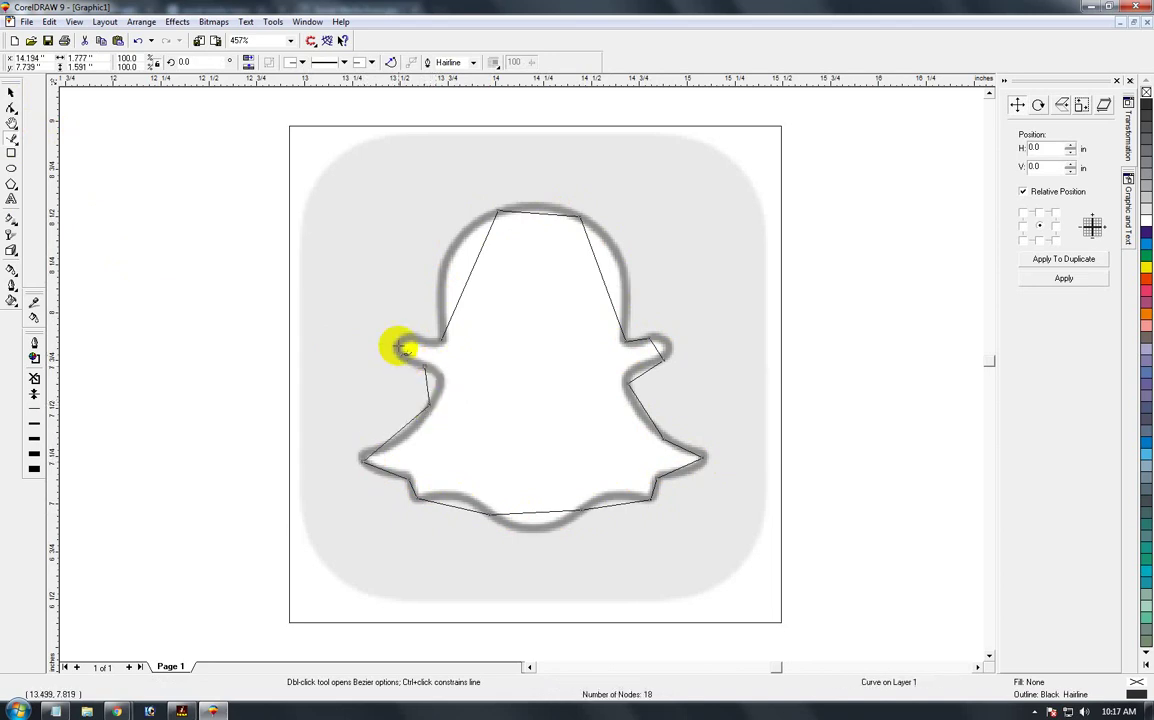
{"action": "left_click", "coordinate": [402, 355]}
{"action": "left_click", "coordinate": [413, 333]}
{"action": "left_click", "coordinate": [441, 342]}
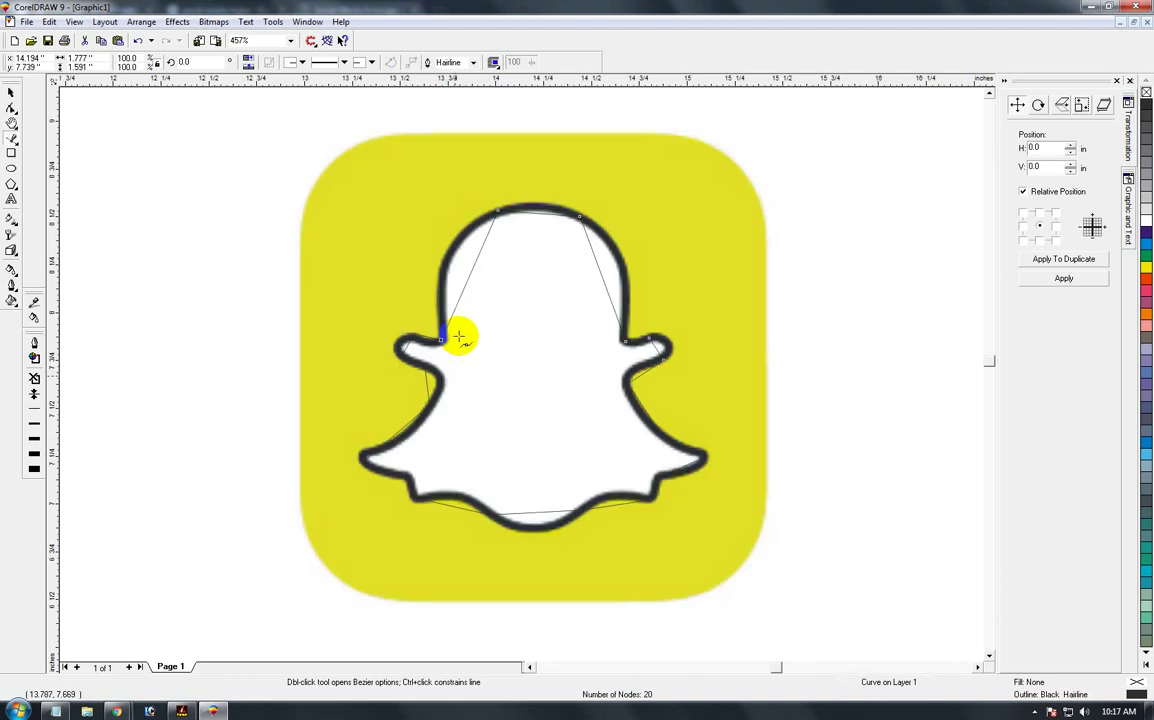
{"action": "left_click", "coordinate": [11, 92]}
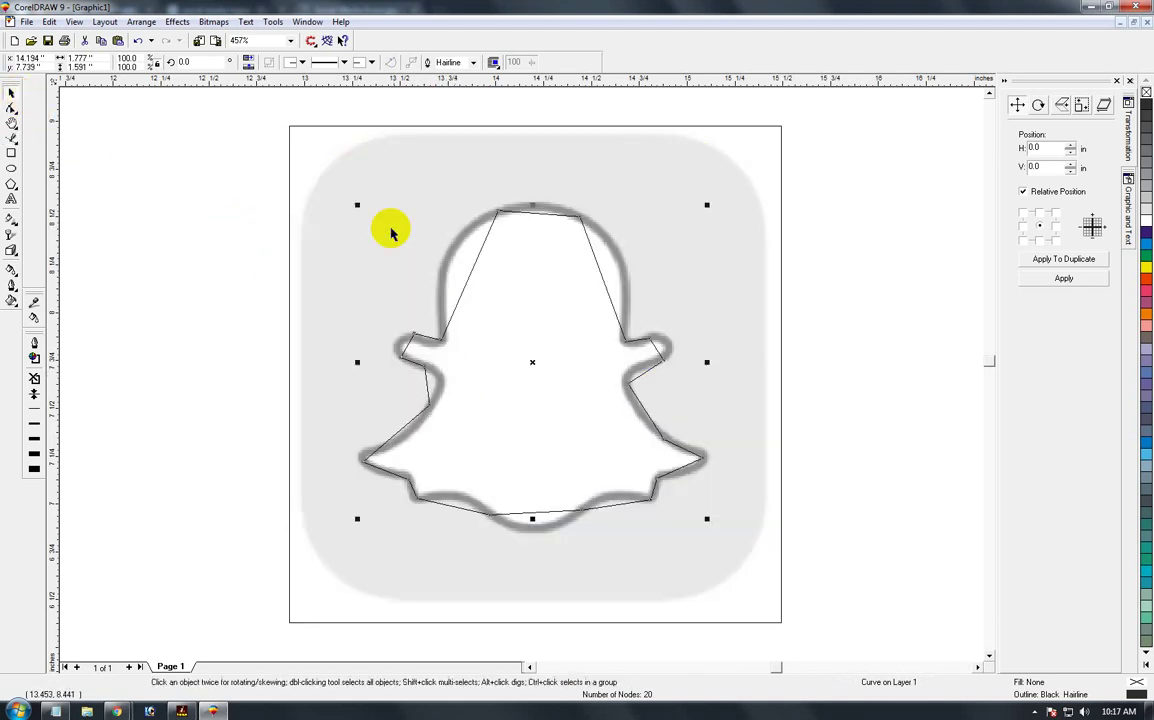
- Convert the left, top and right segments of the traced head to curves and bend them onto the ghost's outline
{"action": "key", "text": "F10"}
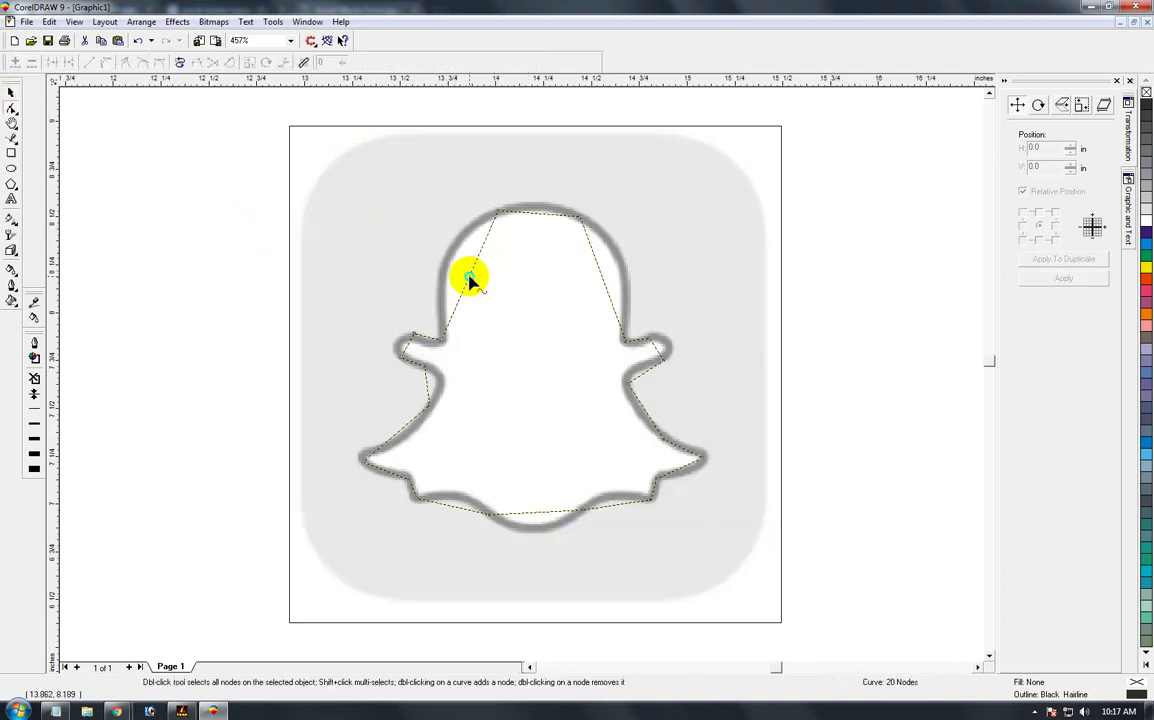
{"action": "right_click", "coordinate": [469, 277]}
{"action": "left_click", "coordinate": [510, 338]}
{"action": "left_click_drag", "start_coordinate": [469, 279], "coordinate": [451, 248]}
{"action": "right_click", "coordinate": [537, 215]}
{"action": "left_click", "coordinate": [568, 274]}
{"action": "left_click_drag", "start_coordinate": [541, 219], "coordinate": [536, 201]}
{"action": "right_click", "coordinate": [601, 281]}
{"action": "left_click", "coordinate": [631, 337]}
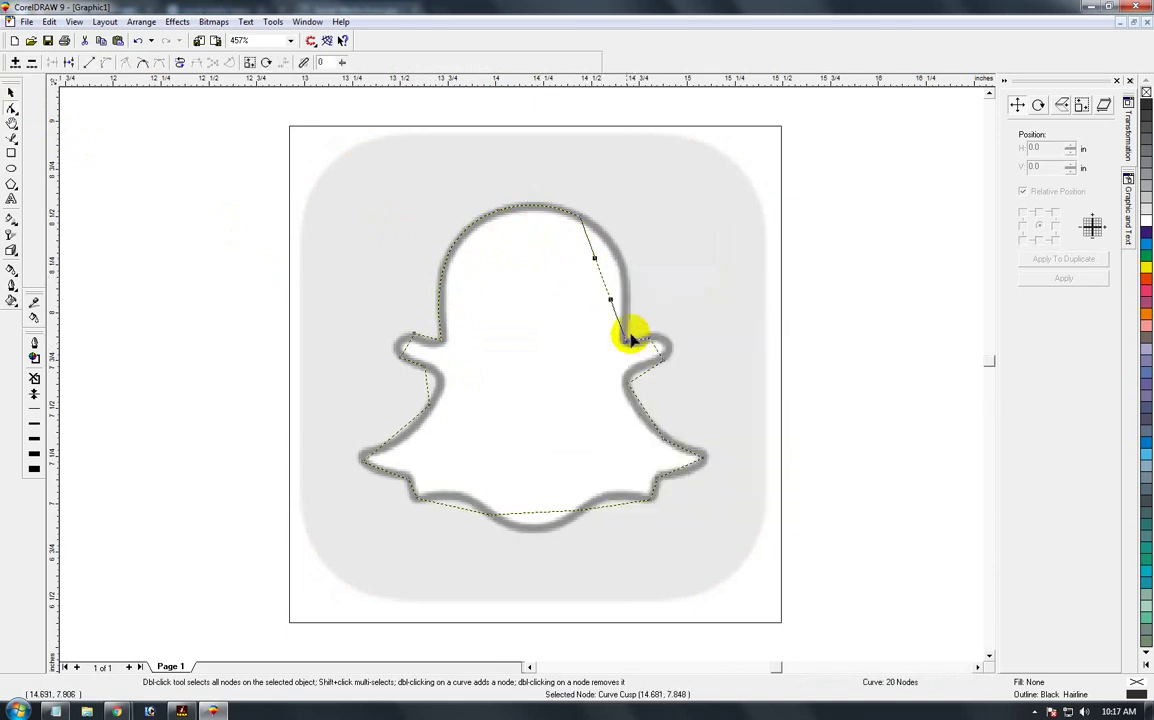
{"action": "left_click_drag", "start_coordinate": [601, 281], "coordinate": [619, 254]}
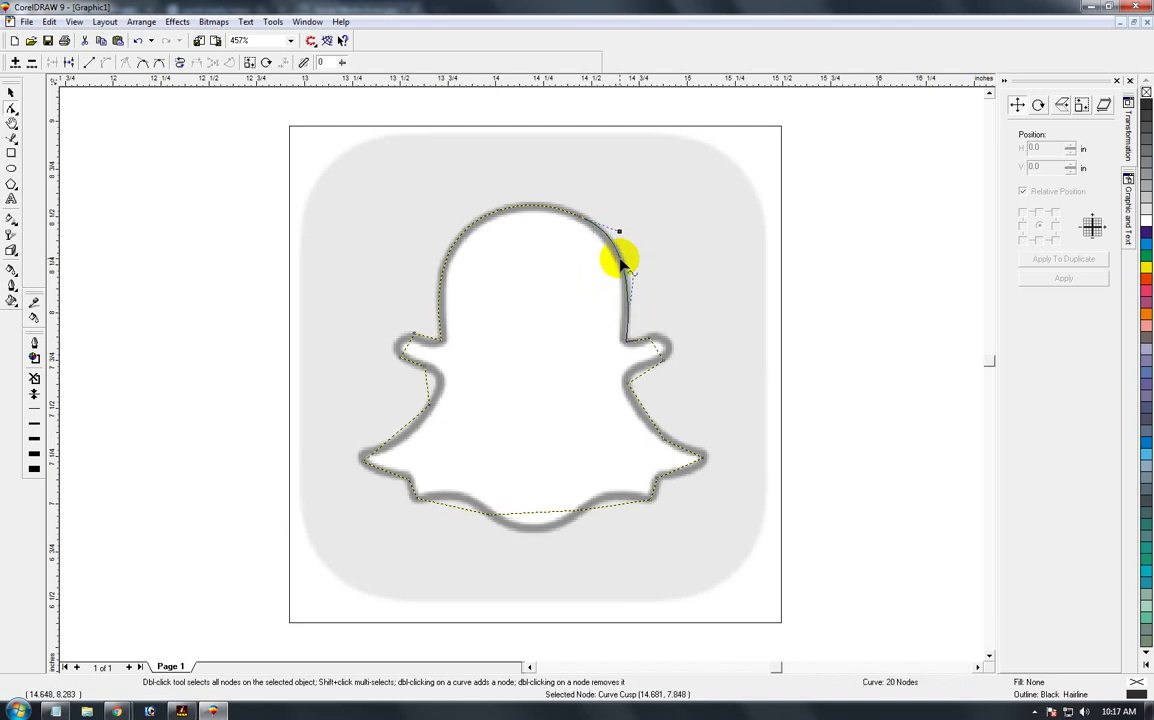
- Convert the end and underside segments of the ghost's right arm to curves and shape them to the logo outline
{"action": "right_click", "coordinate": [660, 354]}
{"action": "left_click", "coordinate": [683, 407]}
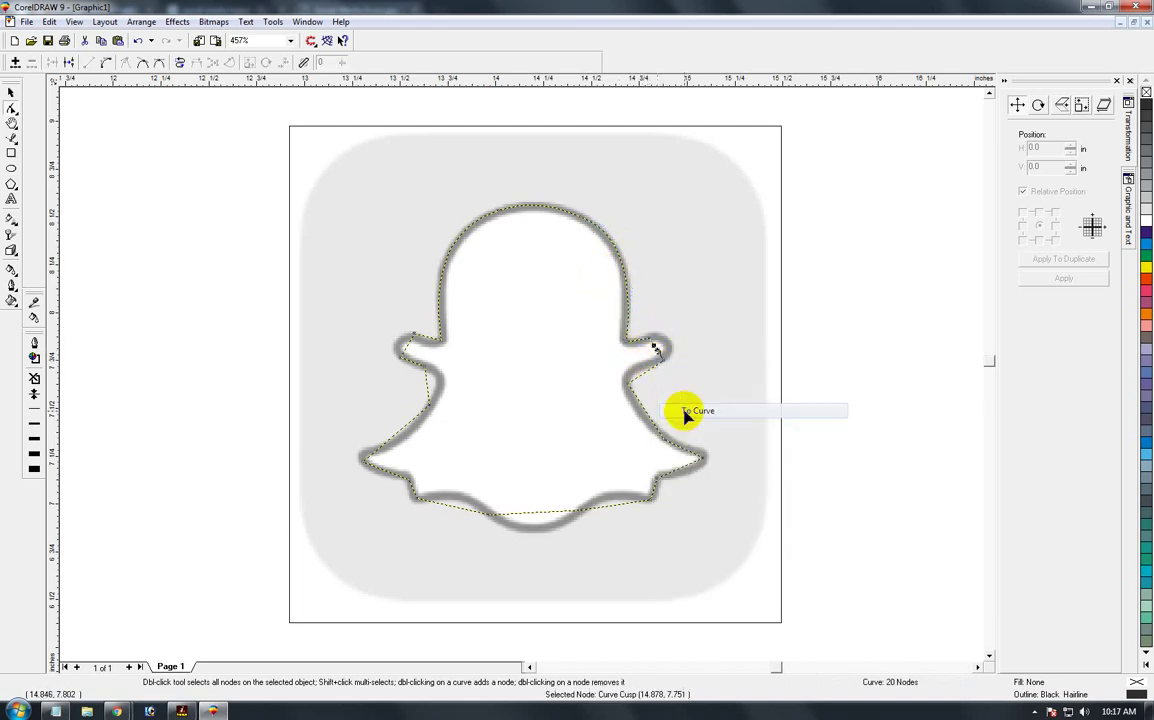
{"action": "left_click_drag", "start_coordinate": [658, 354], "coordinate": [640, 372]}
{"action": "right_click", "coordinate": [645, 375]}
{"action": "left_click", "coordinate": [667, 430]}
- Convert the ghost's right body side and the lower edge of its right skirt tip to curves and fit them to the logo
{"action": "right_click", "coordinate": [652, 425]}
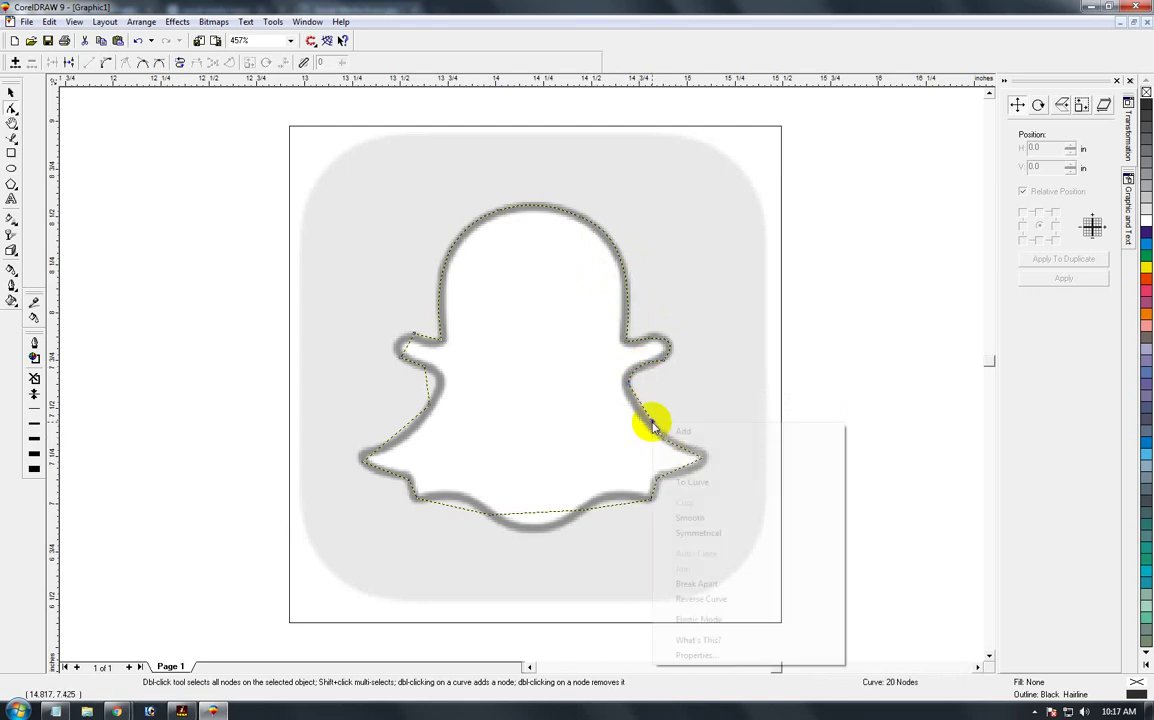
{"action": "left_click", "coordinate": [667, 481]}
{"action": "left_click_drag", "start_coordinate": [645, 413], "coordinate": [641, 415]}
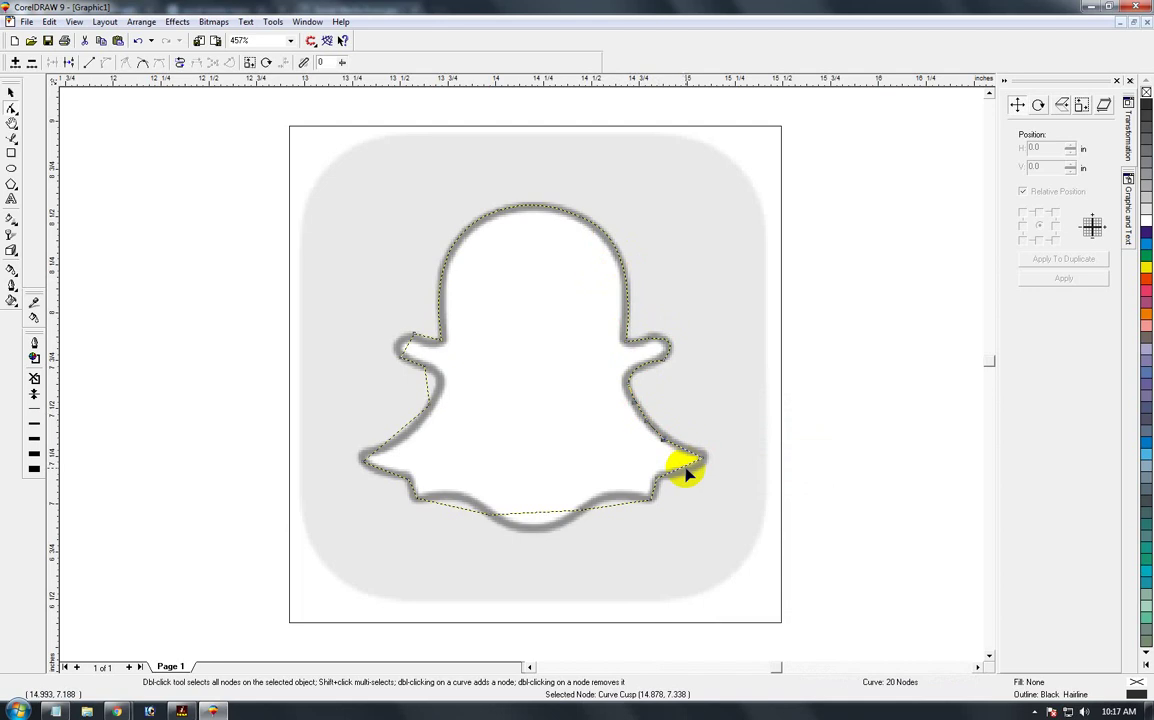
{"action": "right_click", "coordinate": [684, 468]}
{"action": "left_click", "coordinate": [681, 468]}
{"action": "right_click", "coordinate": [681, 468]}
{"action": "right_click", "coordinate": [681, 468]}
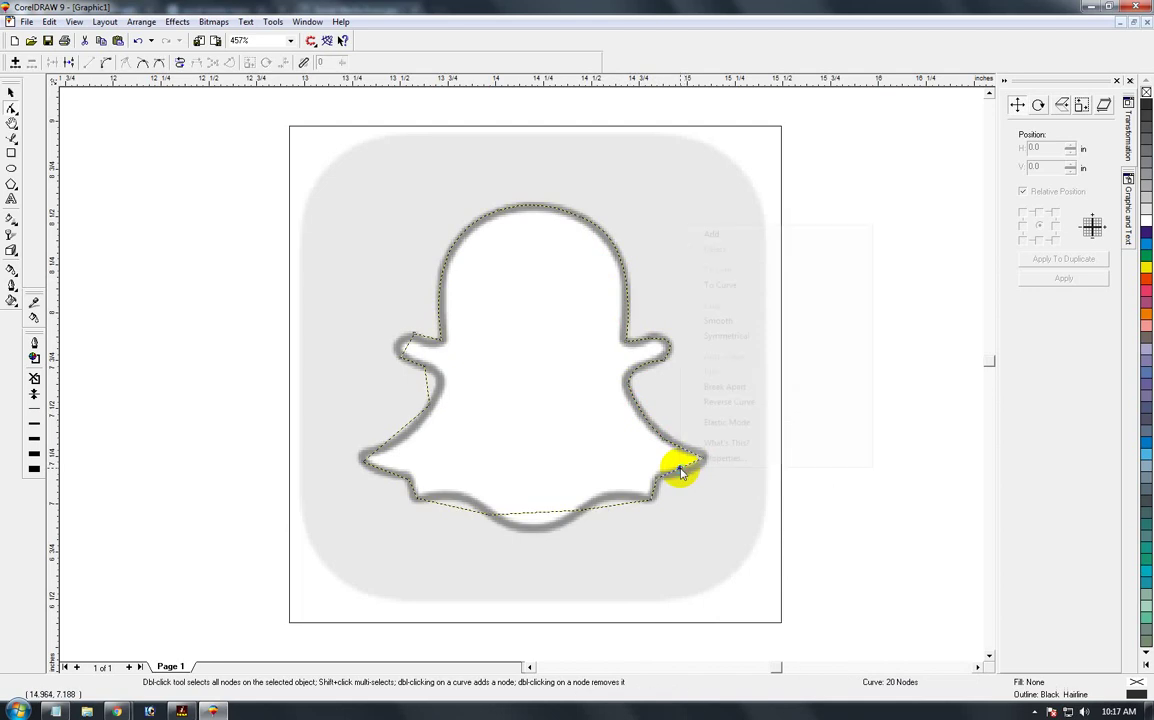
{"action": "left_click", "coordinate": [723, 286]}
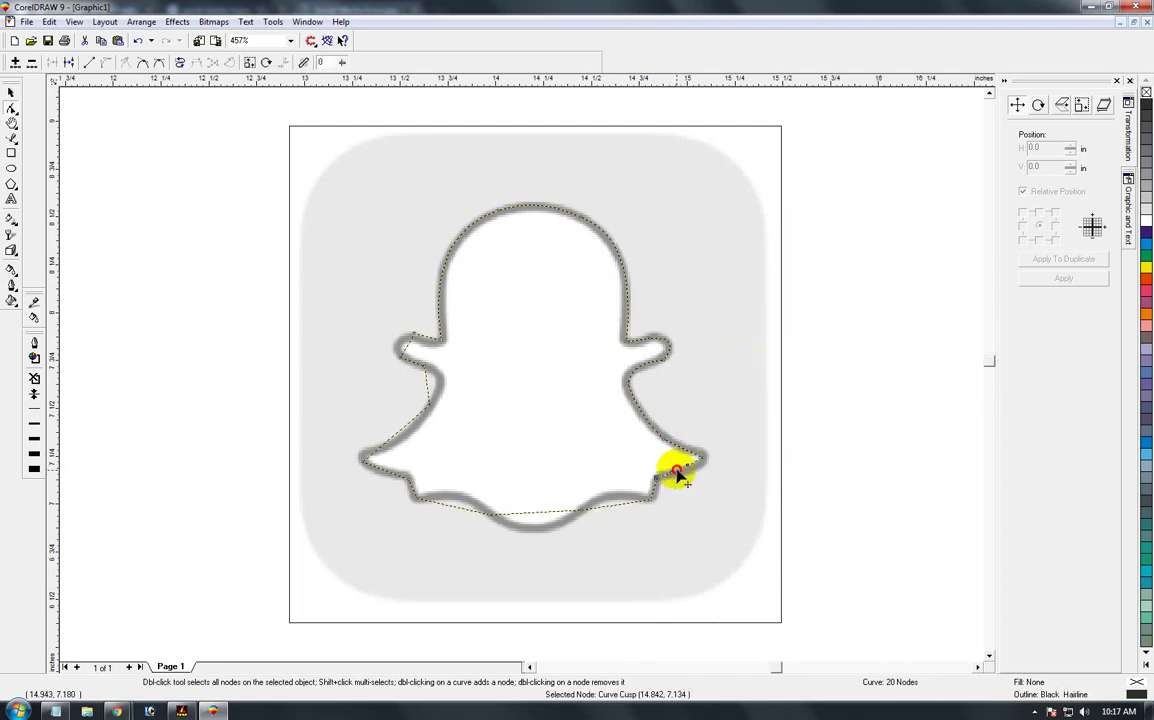
- Convert the right and middle segments of the ghost's bottom hem to curves and bend them onto the wavy outline
{"action": "right_click", "coordinate": [611, 507]}
{"action": "left_click", "coordinate": [651, 330]}
{"action": "left_click_drag", "start_coordinate": [615, 508], "coordinate": [611, 497]}
{"action": "right_click", "coordinate": [535, 515]}
{"action": "left_click", "coordinate": [598, 327]}
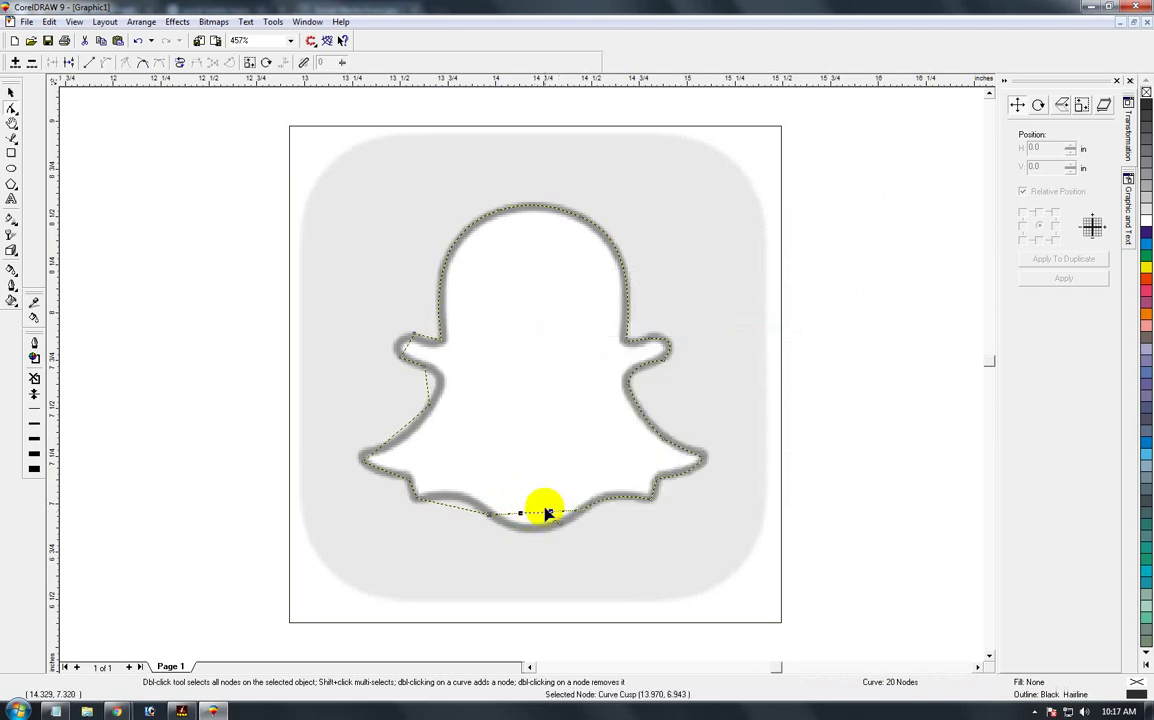
{"action": "left_click_drag", "start_coordinate": [537, 514], "coordinate": [536, 527]}
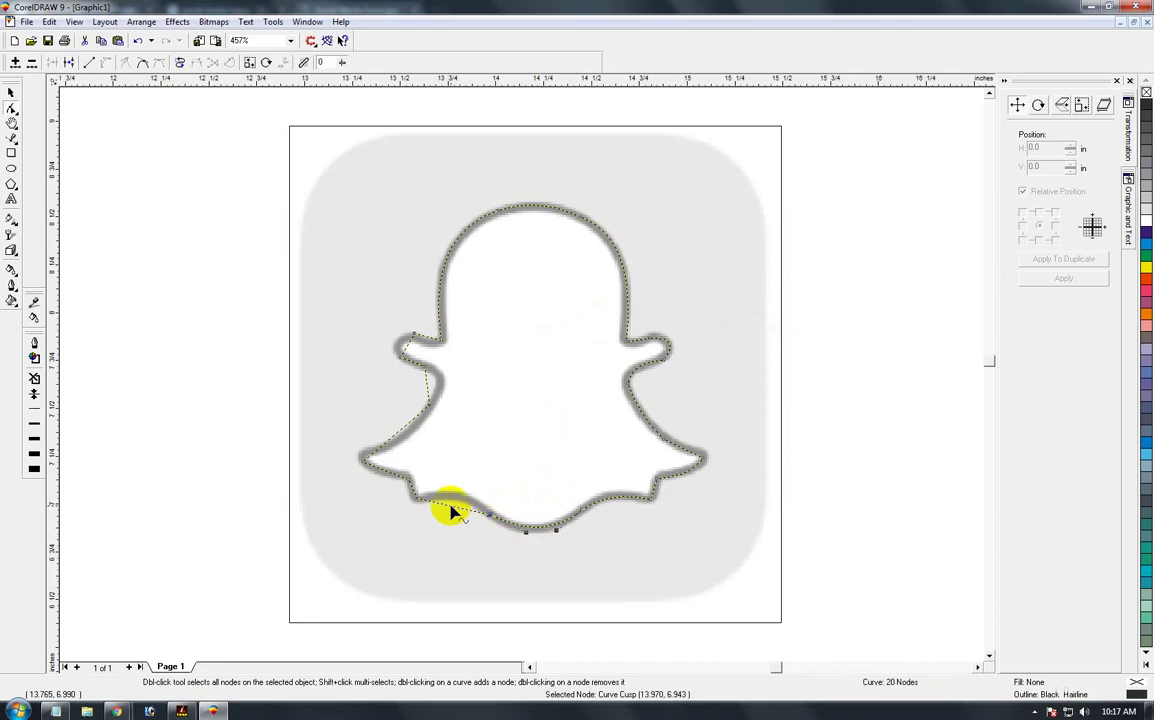
- Convert the left segment of the ghost's bottom hem to a curve and bend it onto the wavy outline
{"action": "right_click", "coordinate": [449, 506]}
{"action": "left_click", "coordinate": [493, 322]}
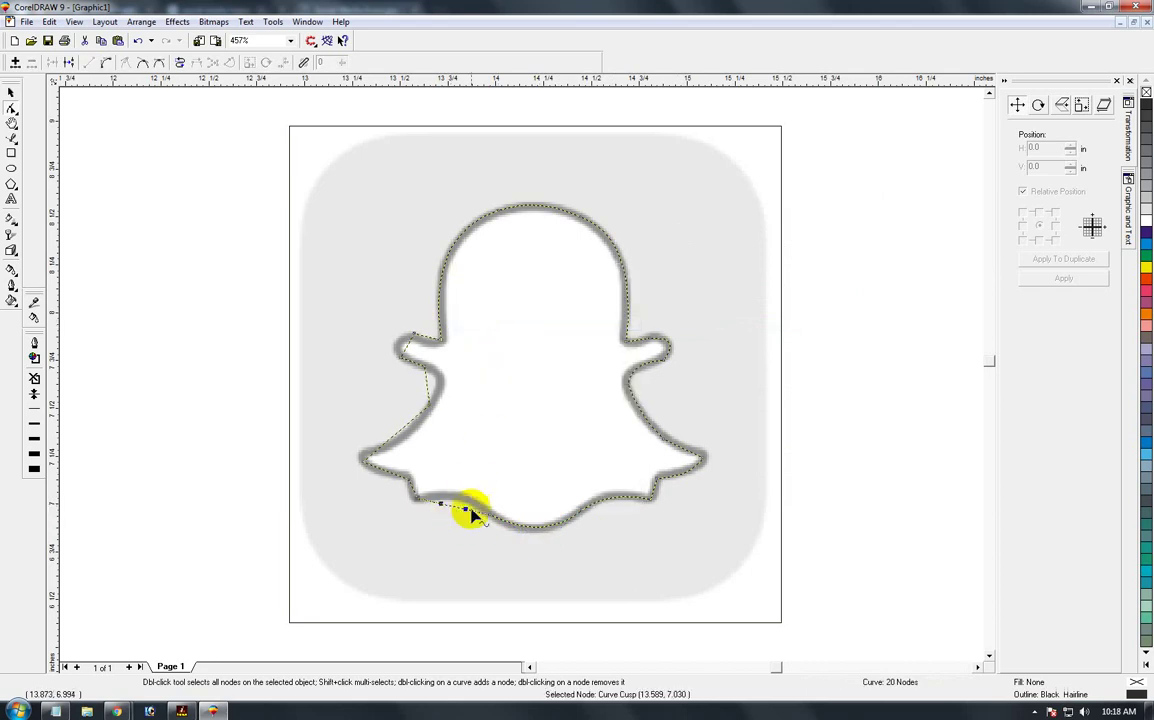
{"action": "left_click_drag", "start_coordinate": [455, 508], "coordinate": [459, 496]}
- Convert the lower and upper segments of the ghost's left body side to curves and bend them onto the logo outline
{"action": "left_click_drag", "start_coordinate": [380, 470], "coordinate": [385, 426]}
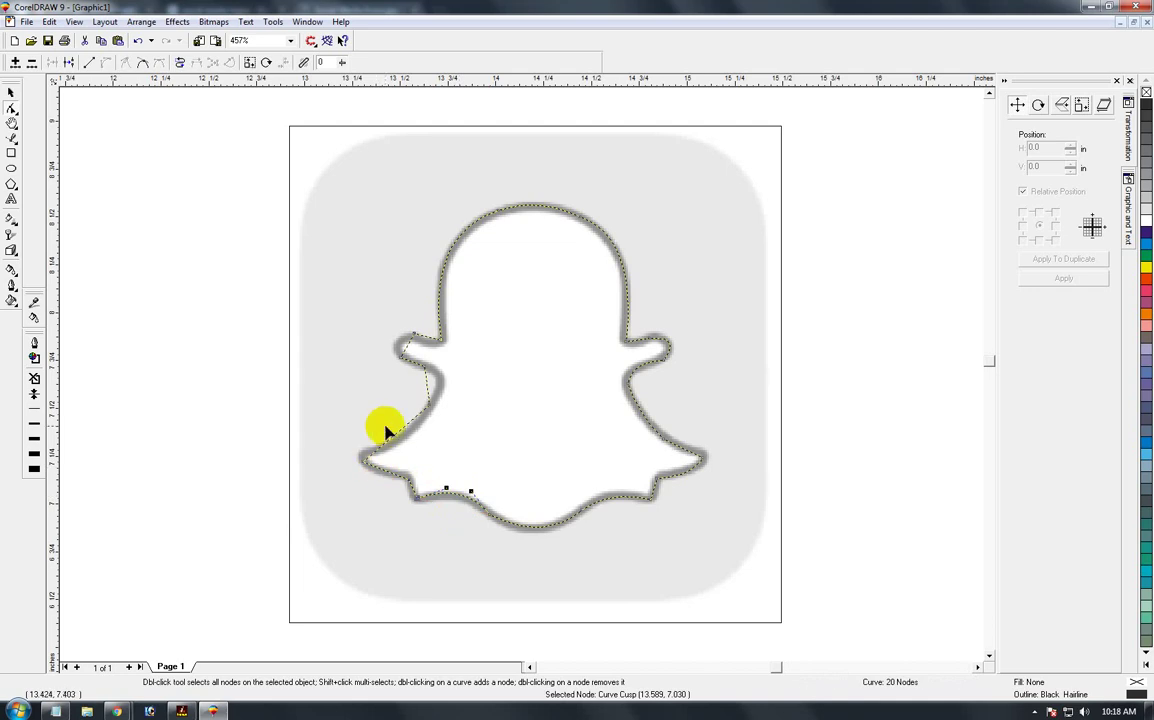
{"action": "right_click", "coordinate": [398, 440]}
{"action": "left_click", "coordinate": [443, 492]}
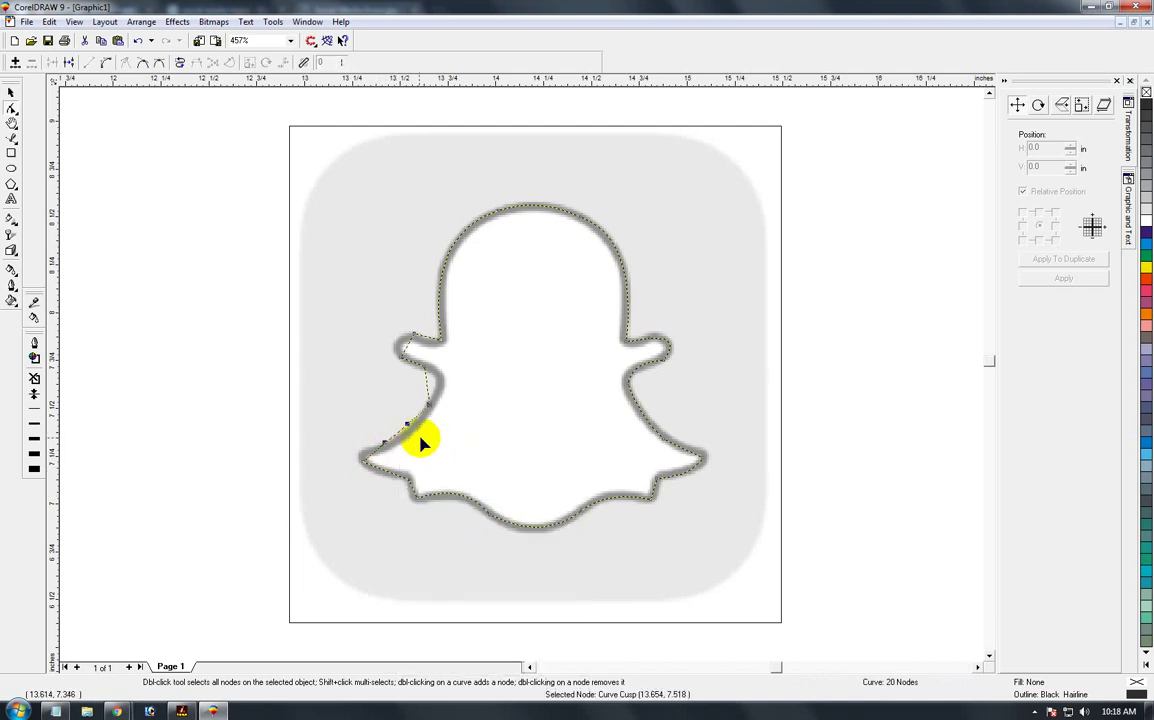
{"action": "left_click_drag", "start_coordinate": [397, 437], "coordinate": [422, 395]}
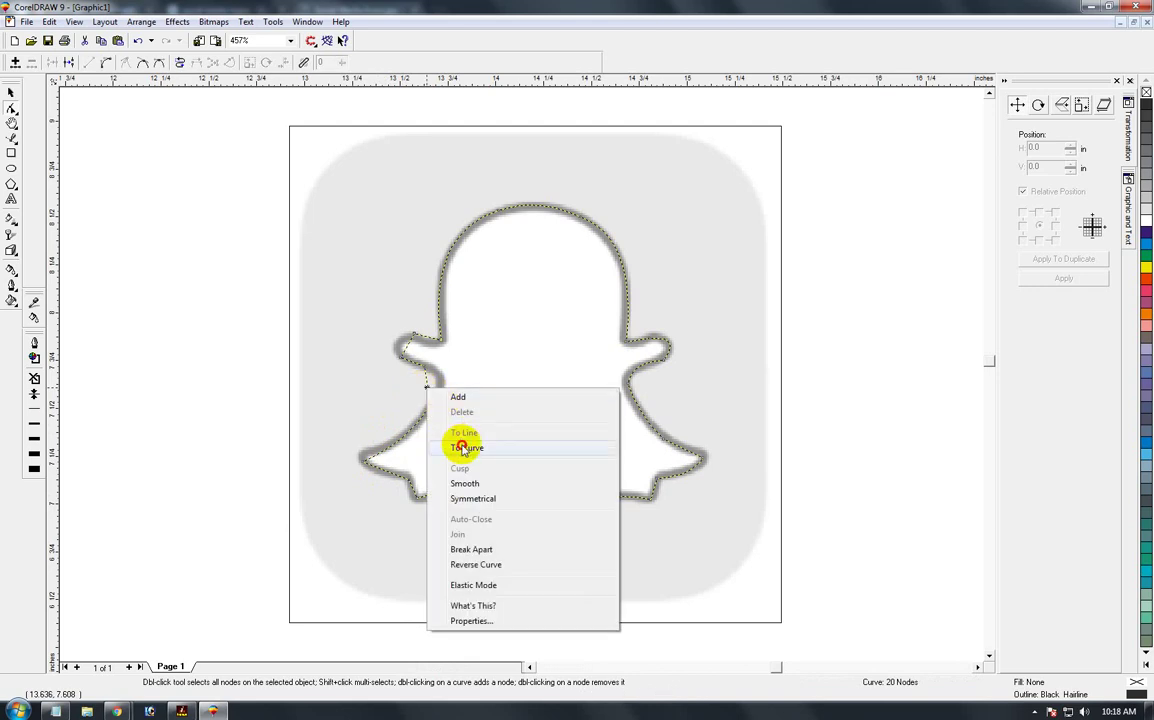
{"action": "left_click", "coordinate": [465, 448]}
{"action": "left_click_drag", "start_coordinate": [426, 388], "coordinate": [440, 383]}
- Convert the end segment of the ghost's left arm to a curve and bend it around the logo outline
{"action": "right_click", "coordinate": [408, 345]}
{"action": "left_click", "coordinate": [445, 395]}
{"action": "left_click_drag", "start_coordinate": [410, 349], "coordinate": [394, 343]}
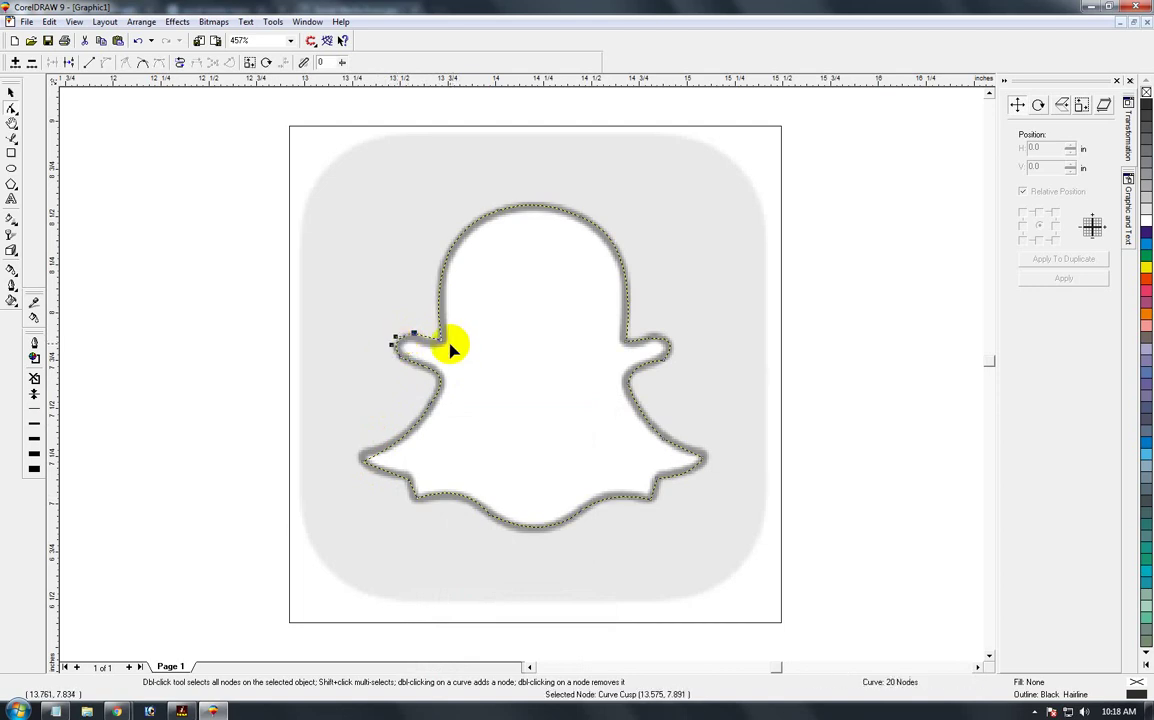
{"action": "left_click", "coordinate": [10, 93]}
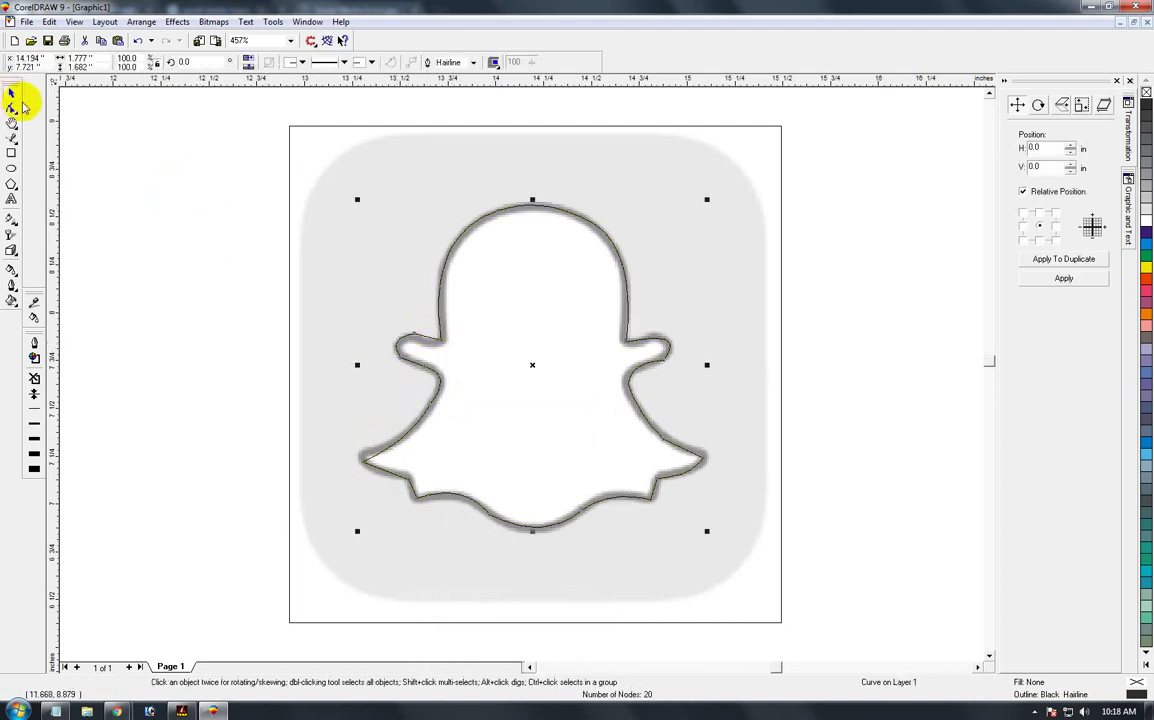
- Draw a rectangle over the logo's yellow background in normal view and fit it to about 2.43 by 2.45 inches
{"action": "left_click", "coordinate": [646, 370]}
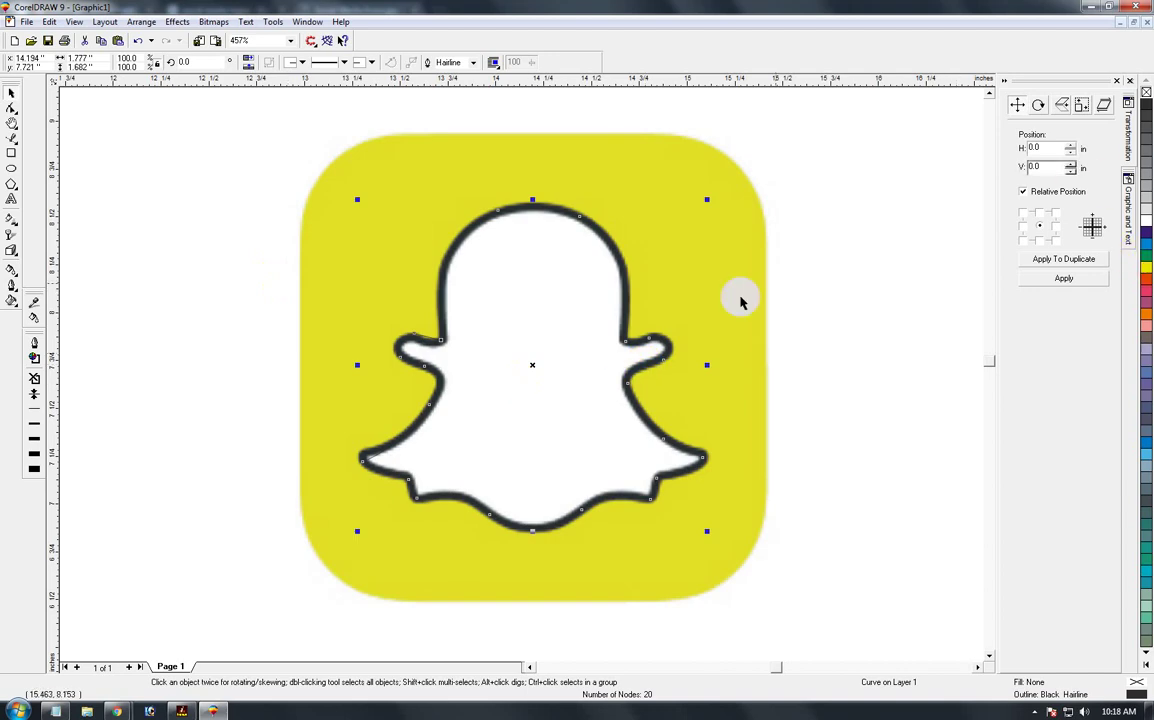
{"action": "key", "text": "F3"}
{"action": "key", "text": "F2"}
{"action": "left_click_drag", "start_coordinate": [382, 340], "coordinate": [701, 617]}
{"action": "left_click", "coordinate": [11, 153]}
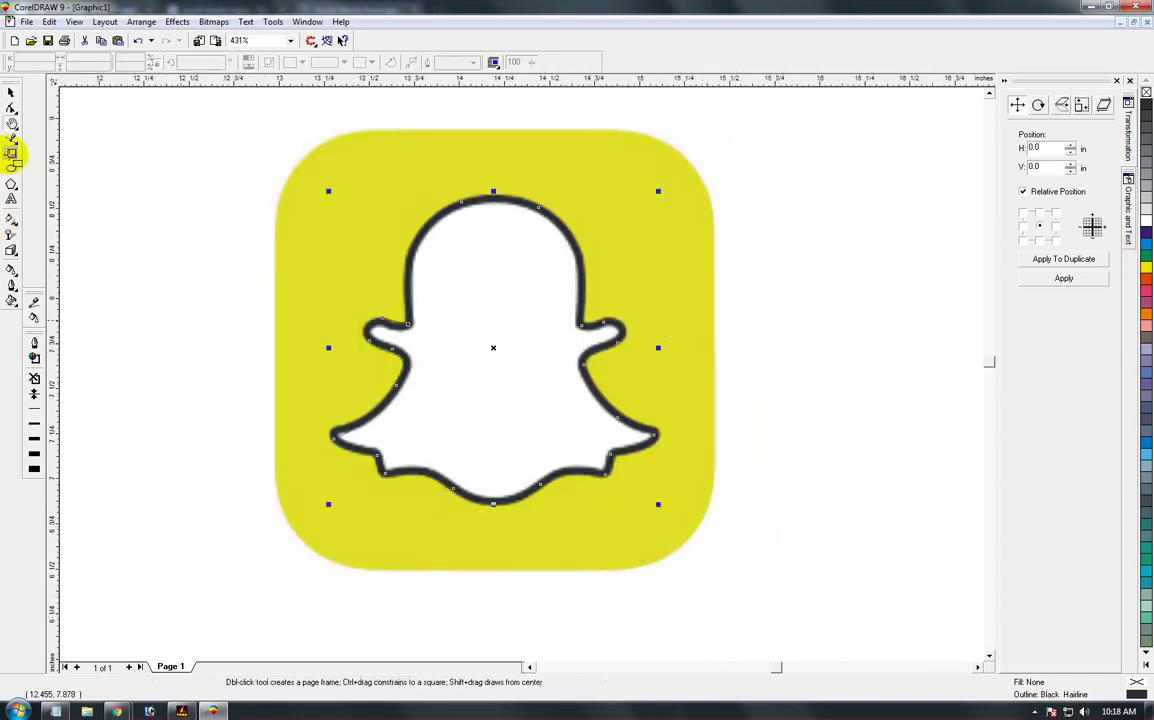
{"action": "mouse_move", "coordinate": [239, 126]}
{"action": "left_mouse_down"}
{"action": "mouse_move", "coordinate": [404, 258]}
{"action": "mouse_move", "coordinate": [665, 549]}
{"action": "mouse_move", "coordinate": [716, 585]}
{"action": "mouse_move", "coordinate": [713, 571]}
{"action": "left_mouse_up"}
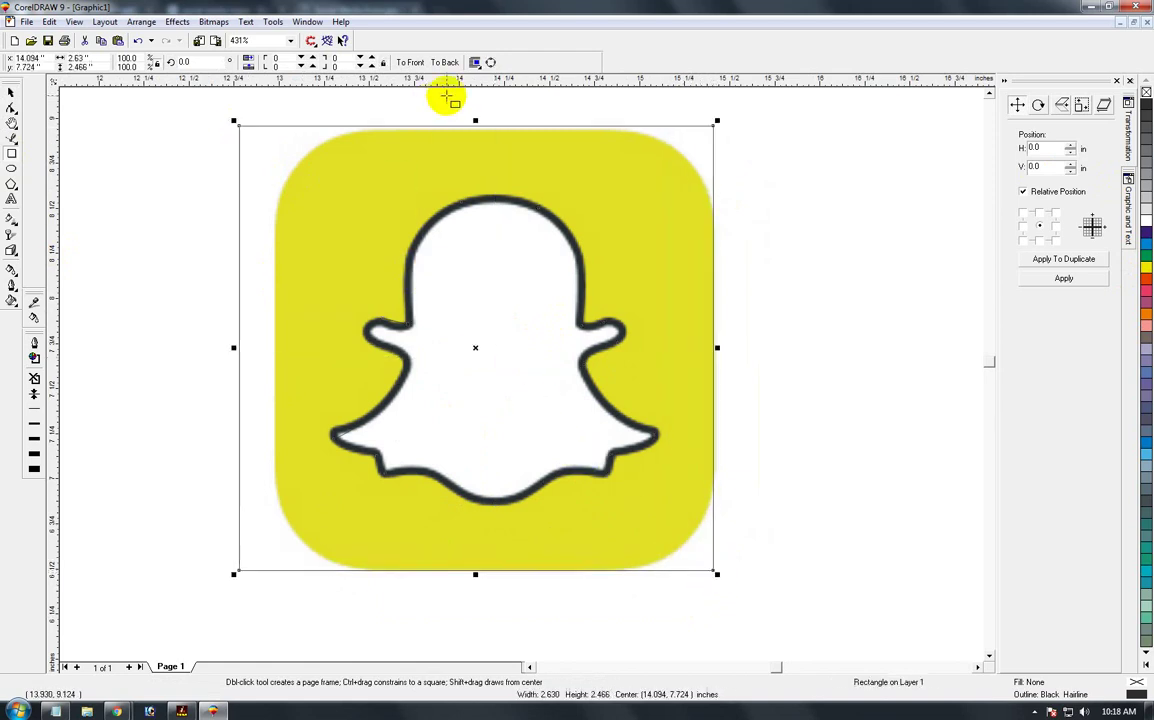
{"action": "left_click_drag", "start_coordinate": [471, 118], "coordinate": [476, 125]}
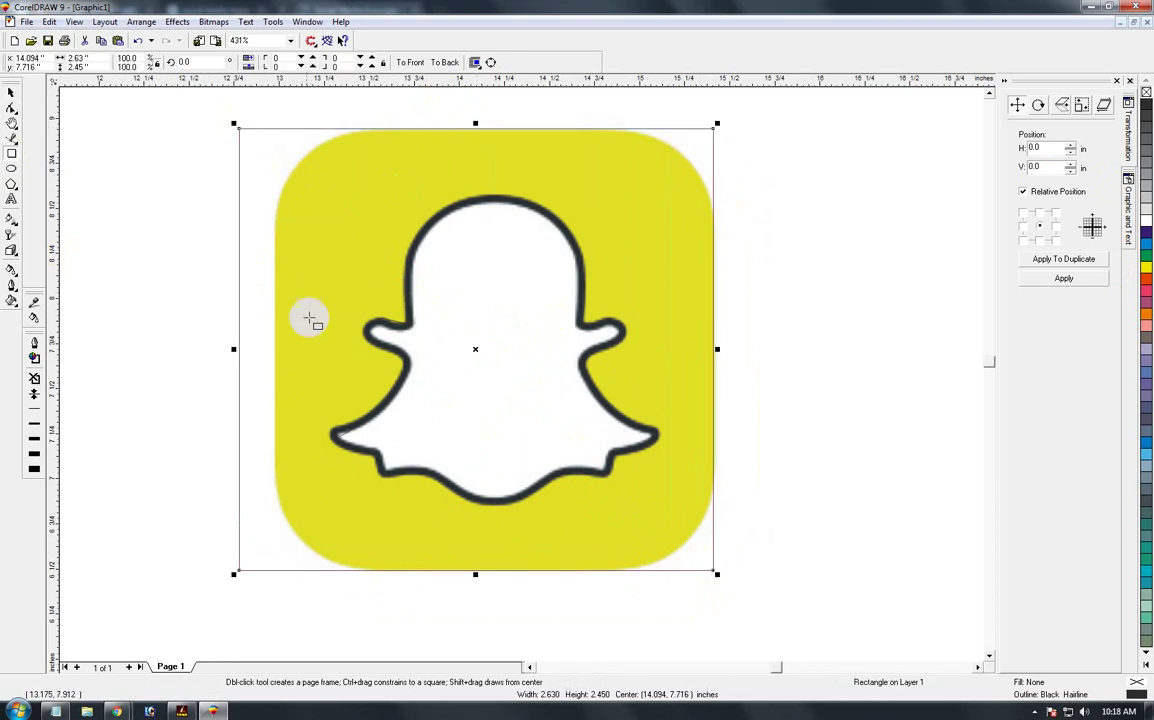
{"action": "left_click_drag", "start_coordinate": [234, 351], "coordinate": [265, 347]}
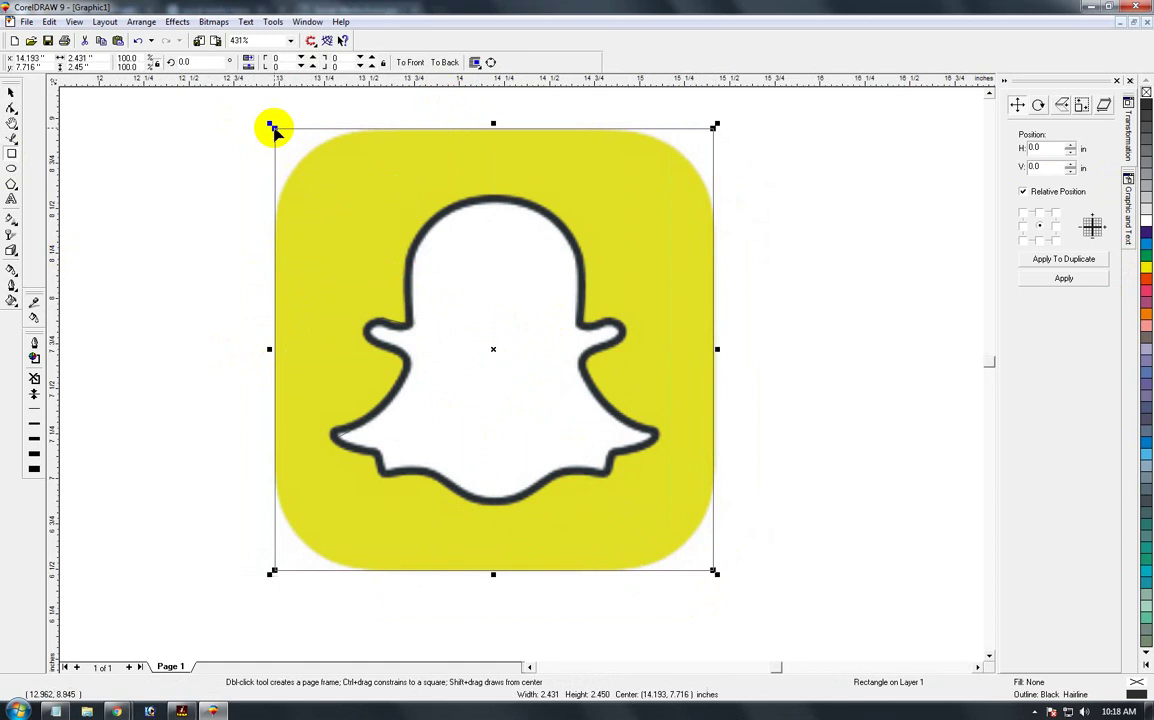
- Round all corners of the rectangle to 48 so they follow the logo's yellow background
{"action": "left_click_drag", "start_coordinate": [273, 128], "coordinate": [372, 128]}
{"action": "left_click", "coordinate": [11, 92]}
{"action": "key", "text": "F3"}
{"action": "left_click_drag", "start_coordinate": [348, 312], "coordinate": [690, 614]}
{"action": "left_click", "coordinate": [588, 463]}
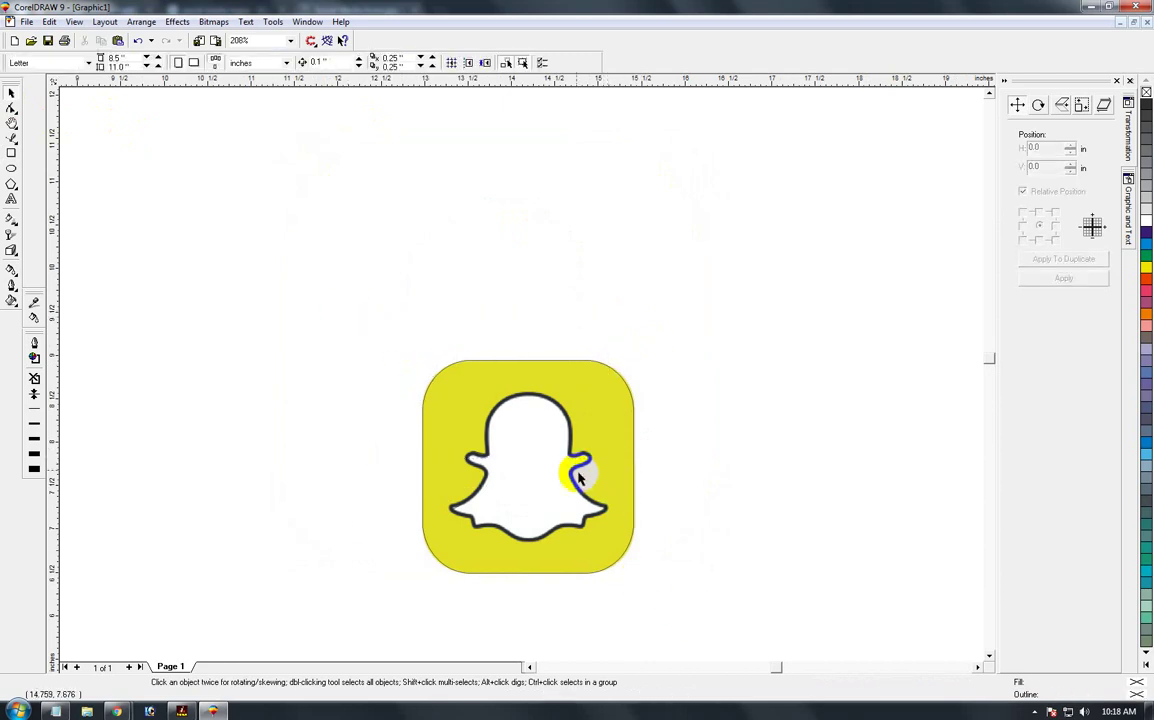
{"action": "left_click_drag", "start_coordinate": [586, 466], "coordinate": [640, 382]}
{"action": "key", "text": "ctrl+z"}
- Select the traced ghost and rounded rectangle together in wireframe view and move them off the image into the empty area beside it
{"action": "key", "text": "shift+F9"}
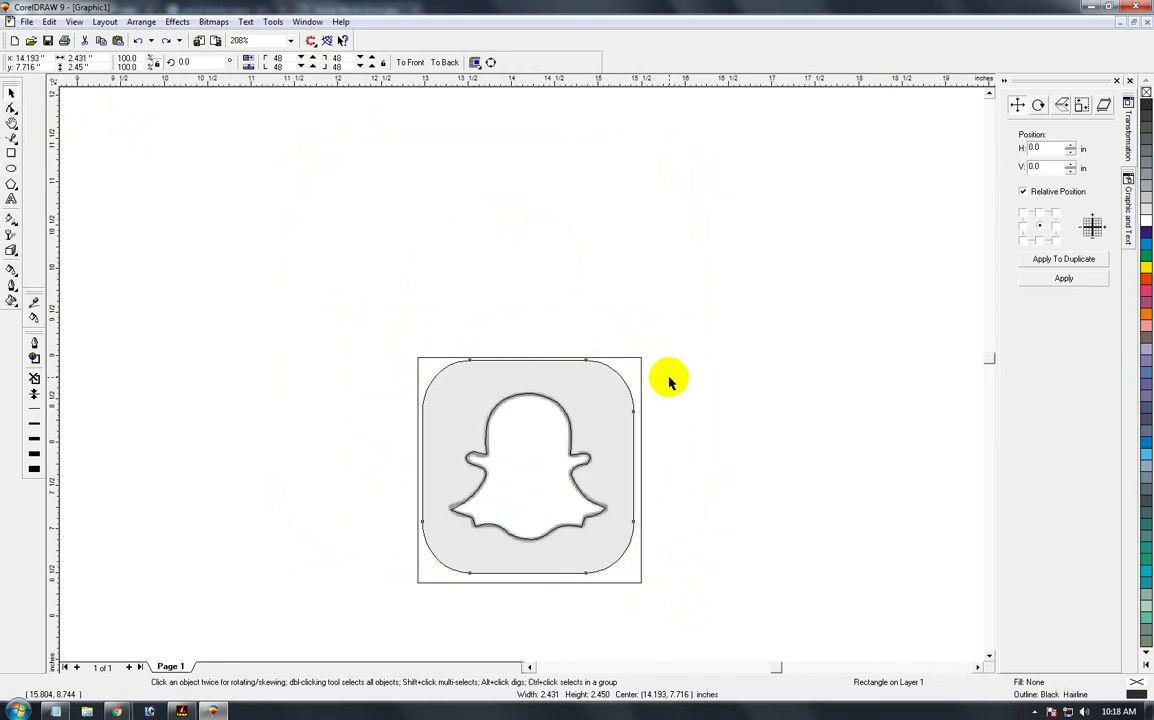
{"action": "left_click", "coordinate": [572, 460]}
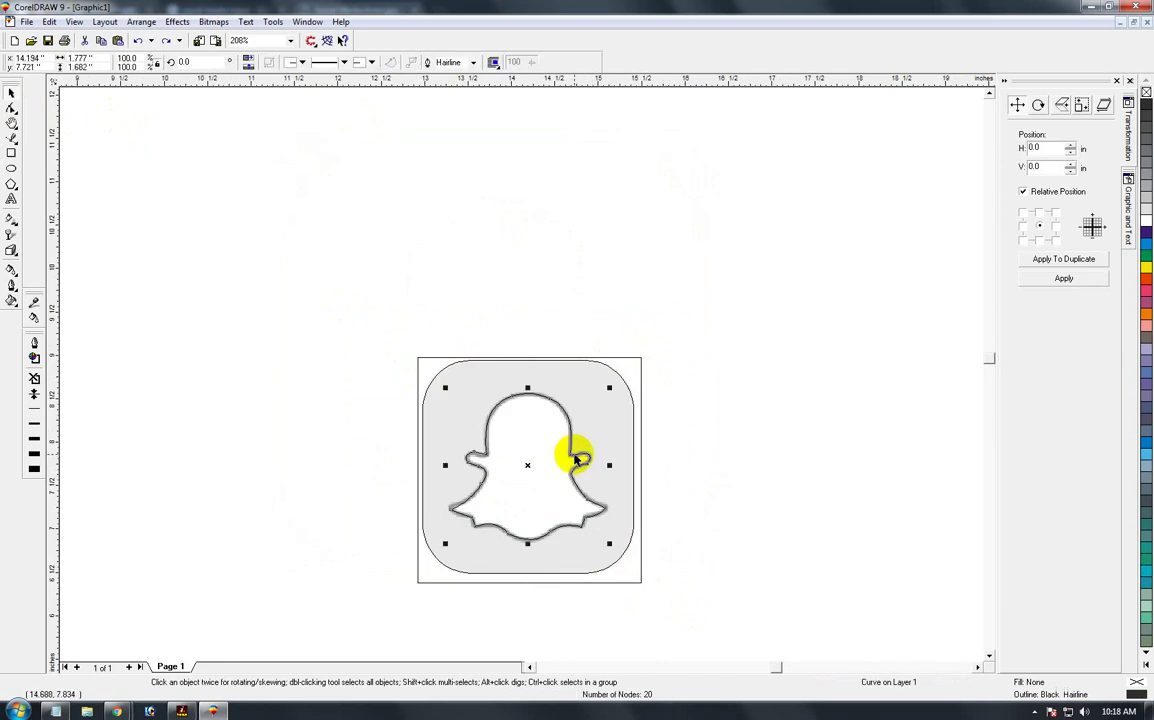
{"action": "left_click", "coordinate": [621, 381], "text": "shift"}
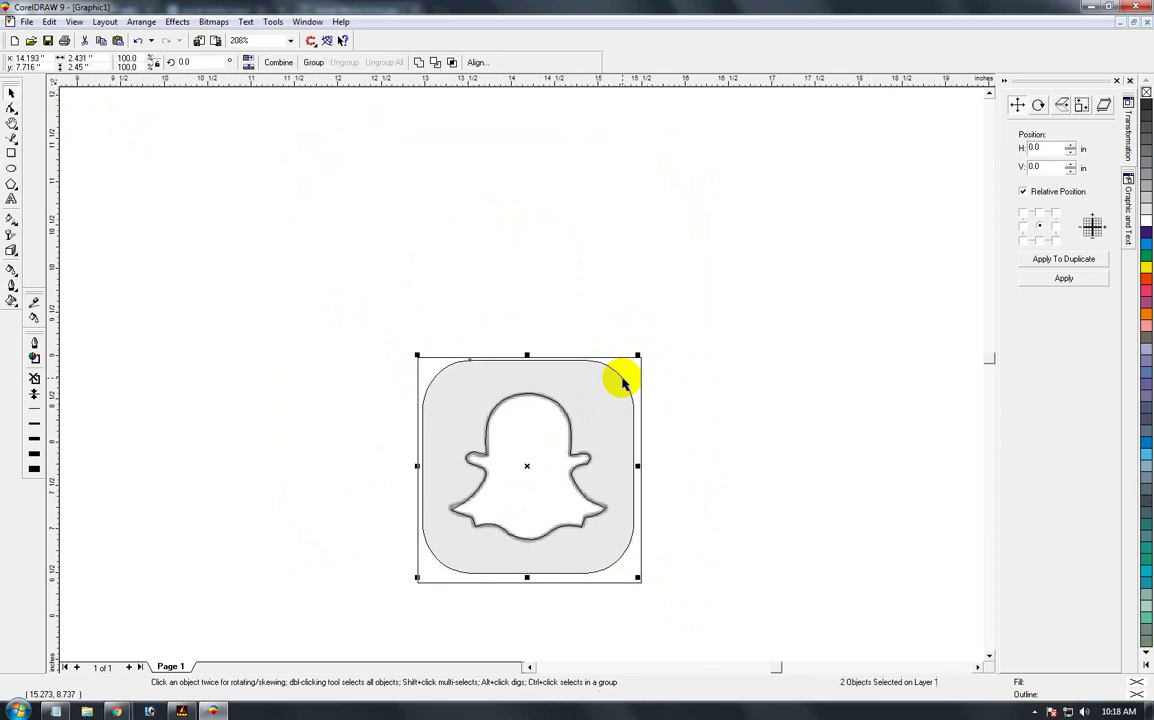
{"action": "left_click_drag", "start_coordinate": [527, 466], "coordinate": [271, 437]}
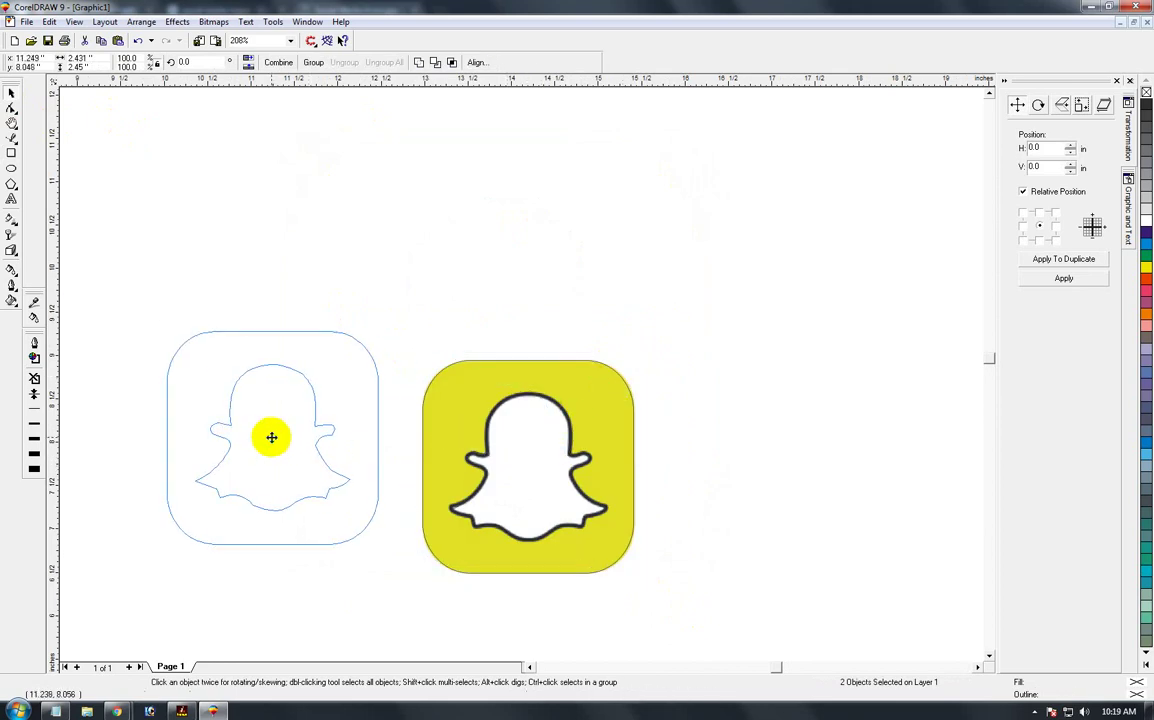
- Fill the moved rounded rectangle with yellow and the traced ghost with white
{"action": "key", "text": "F2"}
{"action": "left_click_drag", "start_coordinate": [133, 313], "coordinate": [396, 575]}
{"action": "left_click", "coordinate": [260, 206]}
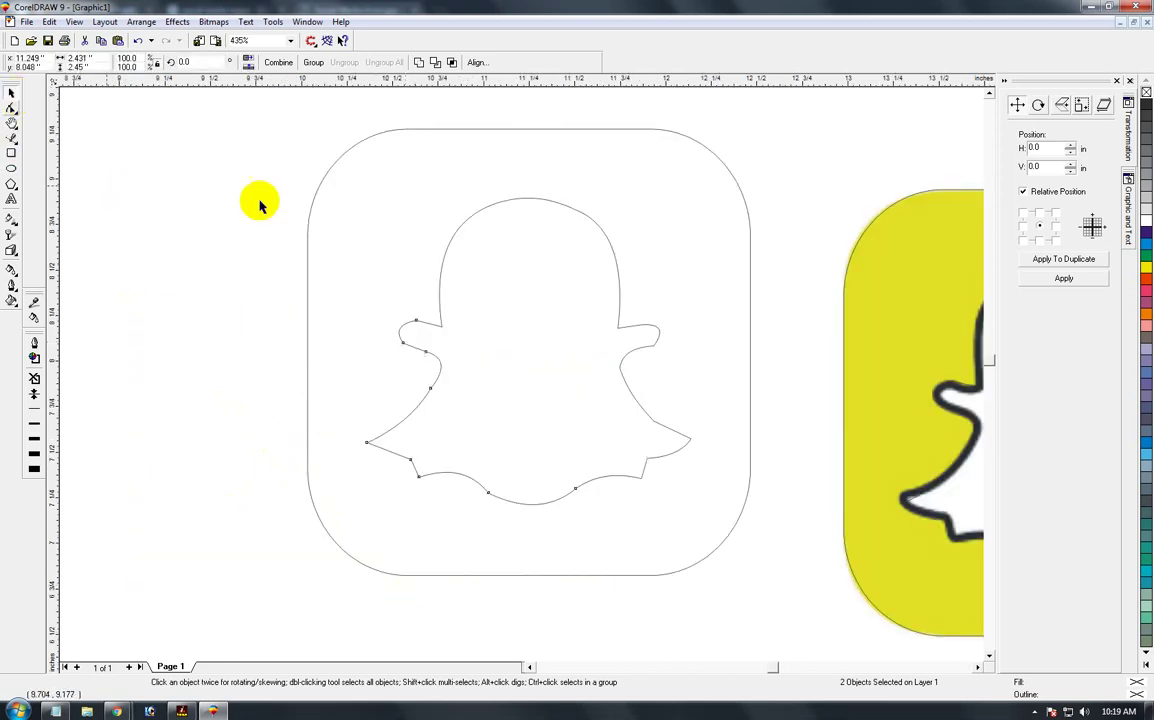
{"action": "left_click", "coordinate": [471, 286]}
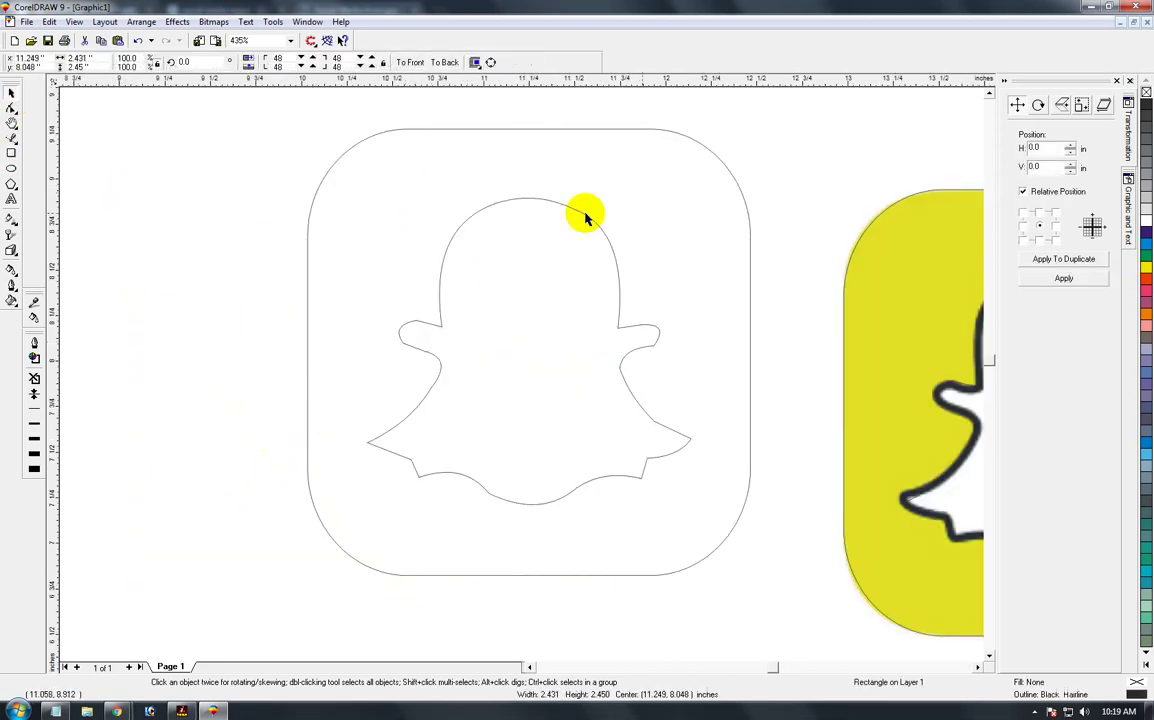
{"action": "left_click", "coordinate": [1146, 271]}
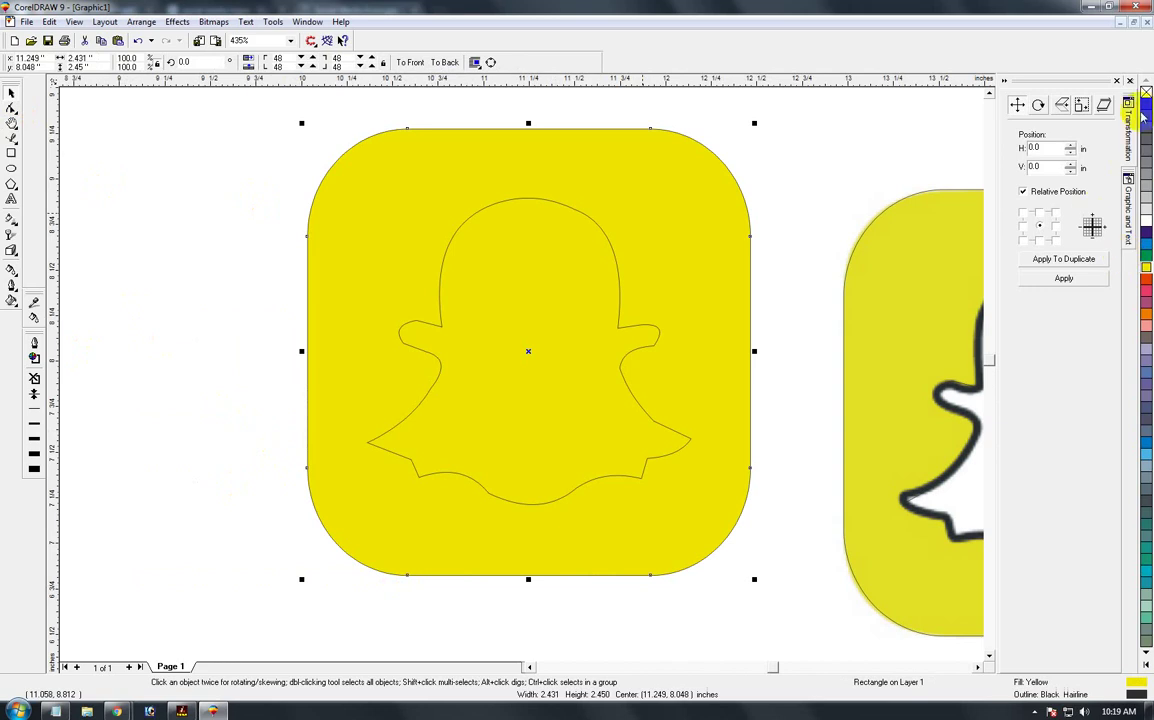
{"action": "left_click", "coordinate": [562, 264]}
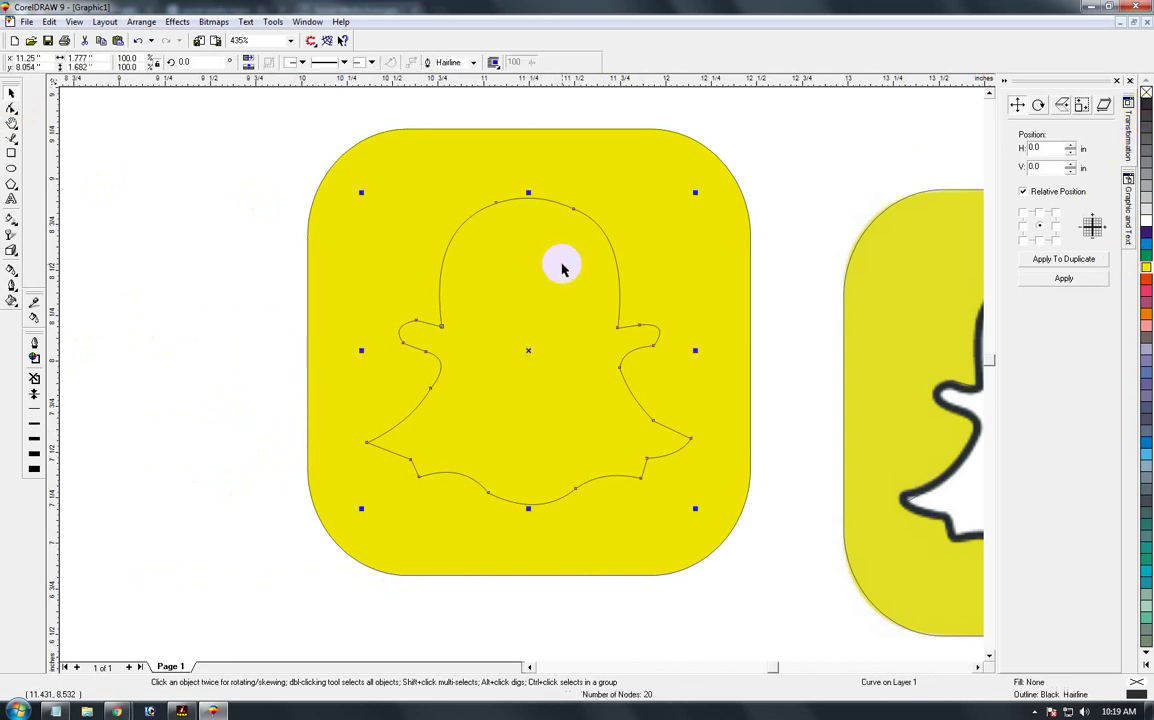
{"action": "left_click", "coordinate": [1146, 228]}
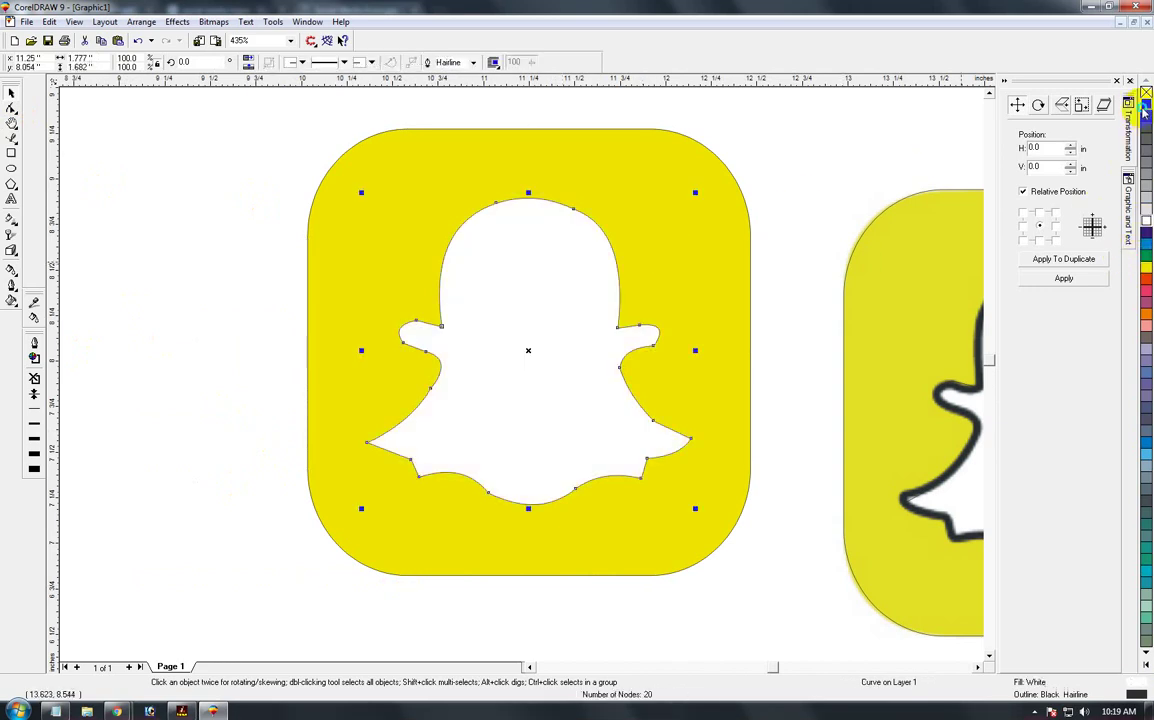
- Give the ghost a 3.5-point outline with rounded corners and line caps, set behind the fill and scaling with the image
{"action": "key", "text": "F12"}
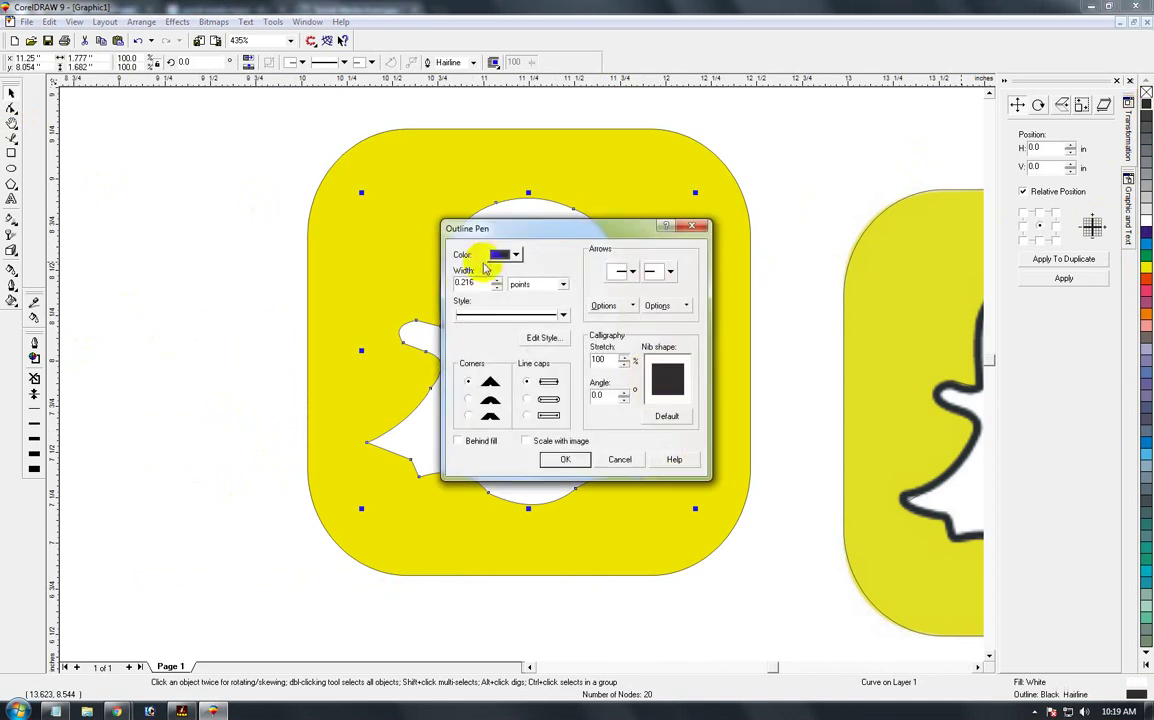
{"action": "left_click_drag", "start_coordinate": [480, 284], "coordinate": [449, 287]}
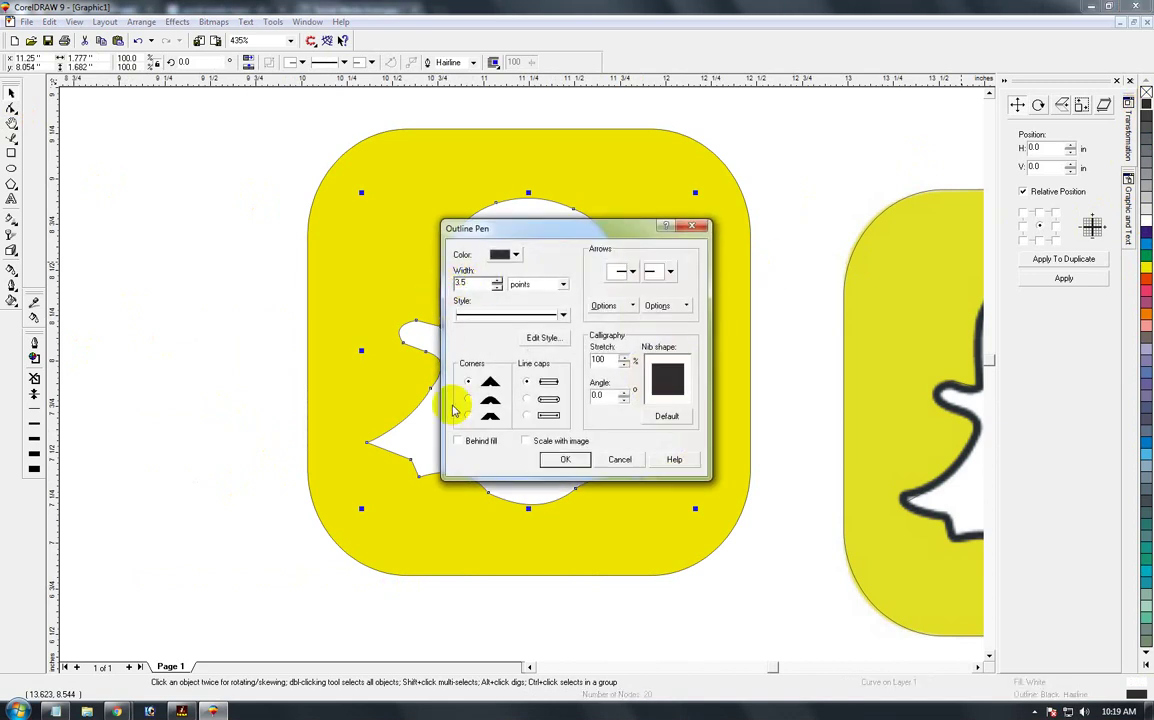
{"action": "left_click", "coordinate": [527, 398]}
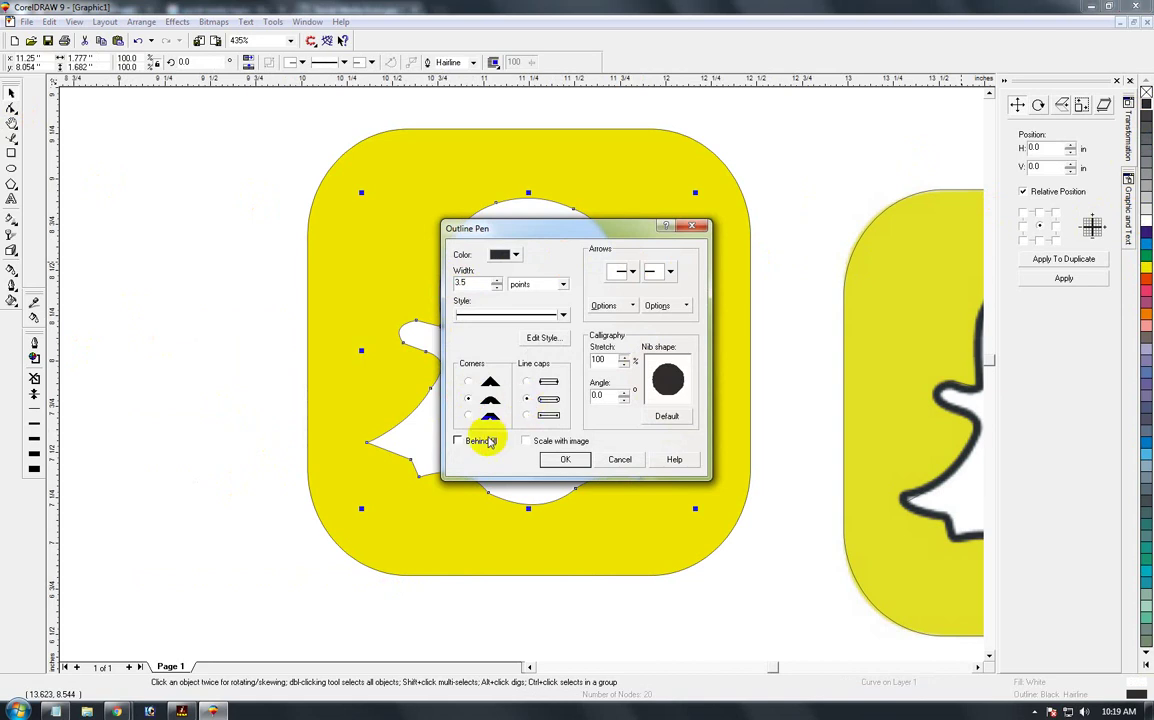
{"action": "left_click", "coordinate": [563, 460]}
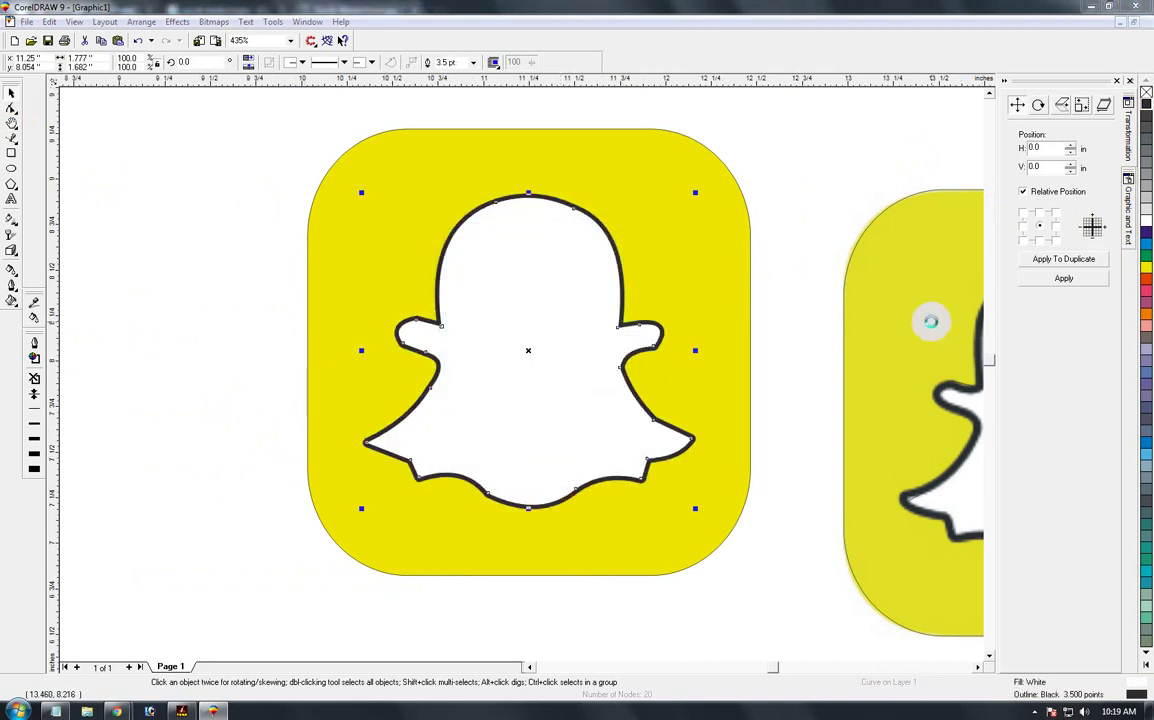
- Widen the ghost's outline to 5 points
{"action": "key", "text": "F12"}
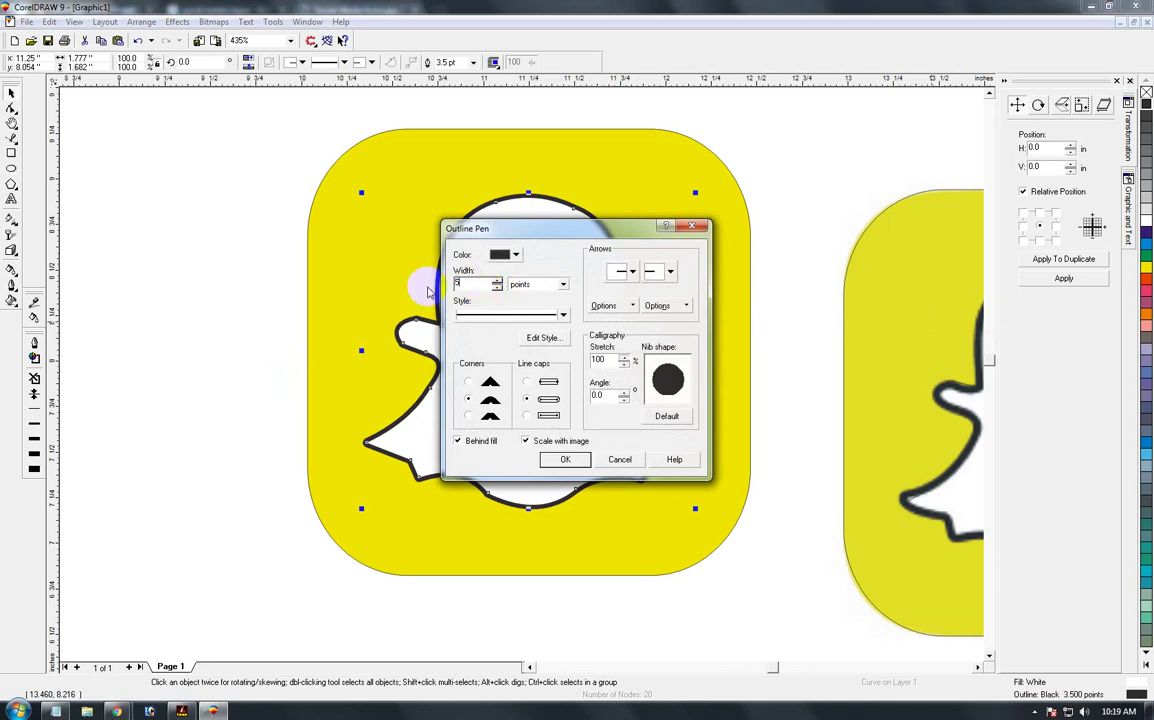
{"action": "key", "text": "Return"}
{"action": "key", "text": "F3"}
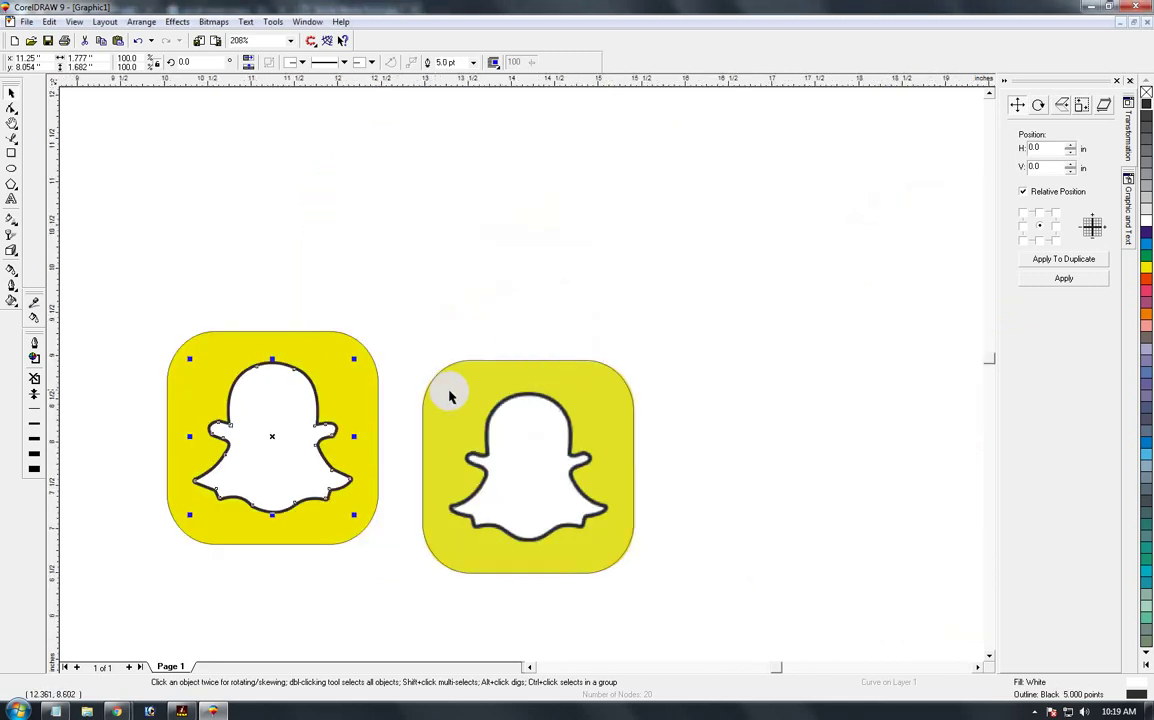
{"action": "key", "text": "F2"}
{"action": "left_click_drag", "start_coordinate": [148, 297], "coordinate": [645, 560]}
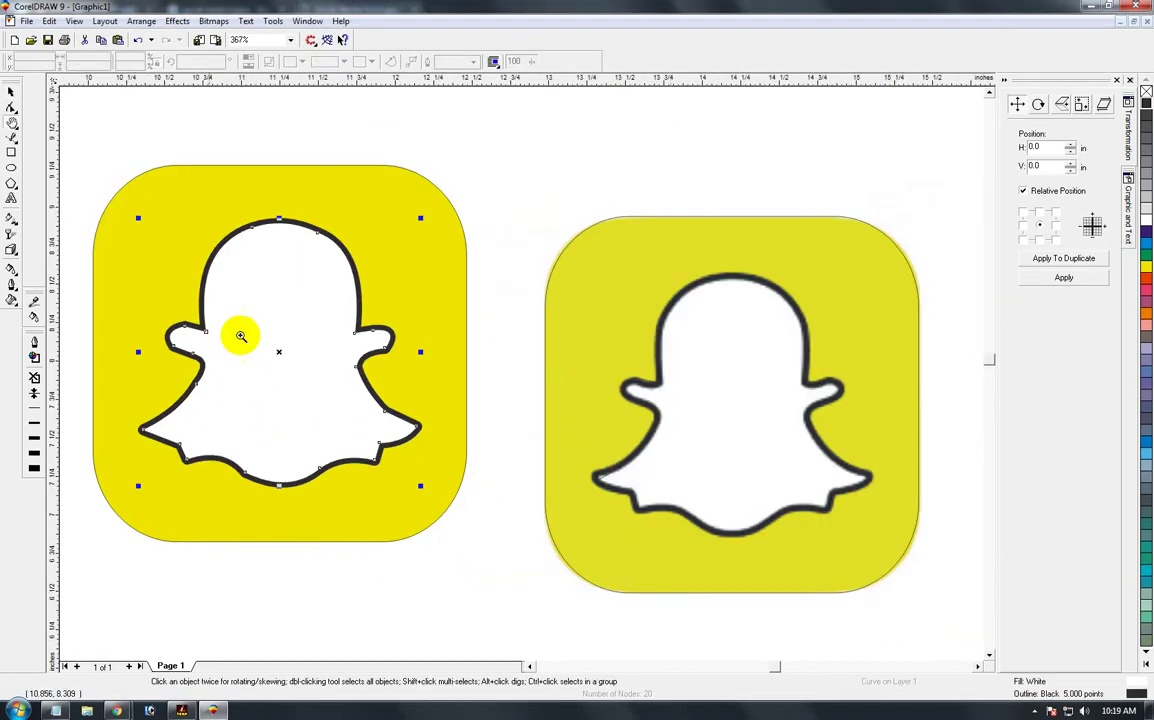
- Remove the outline from the yellow rounded rectangle behind the traced ghost
{"action": "left_click", "coordinate": [11, 93]}
{"action": "left_click", "coordinate": [182, 186]}
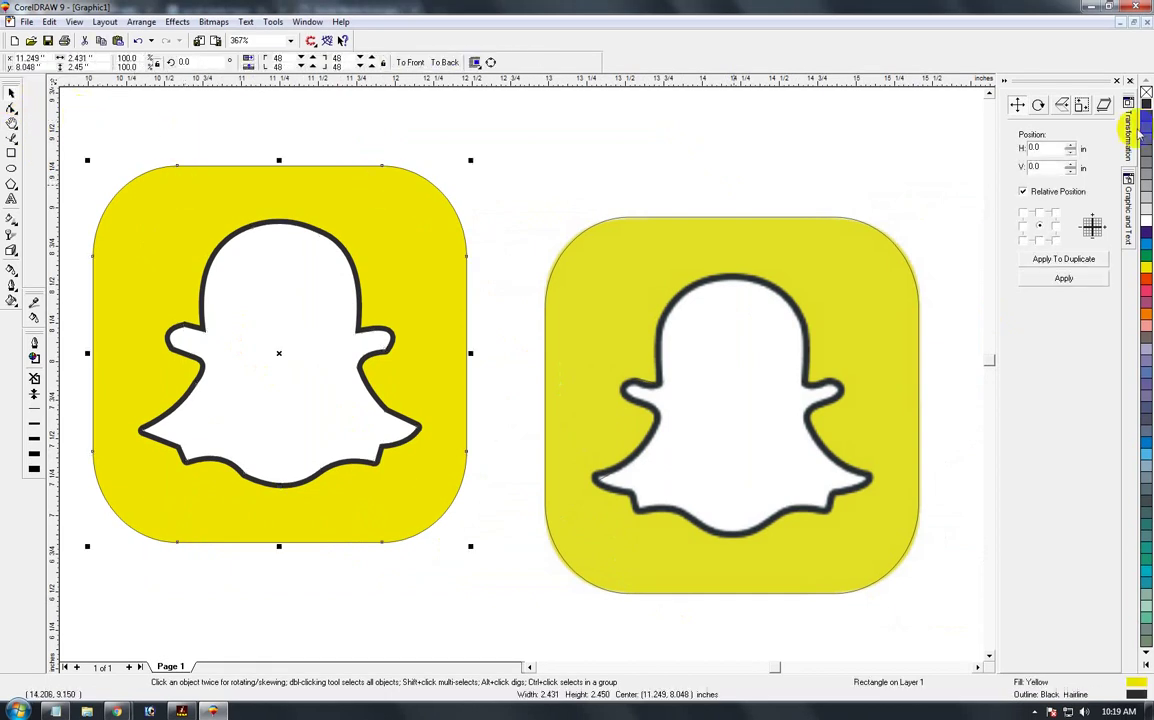
{"action": "right_click", "coordinate": [1144, 92]}
{"action": "left_click", "coordinate": [518, 184]}
- Change the fill of the traced logo's rounded rectangle to Deep Yellow
{"action": "left_click", "coordinate": [343, 195]}
{"action": "left_click", "coordinate": [1146, 665]}
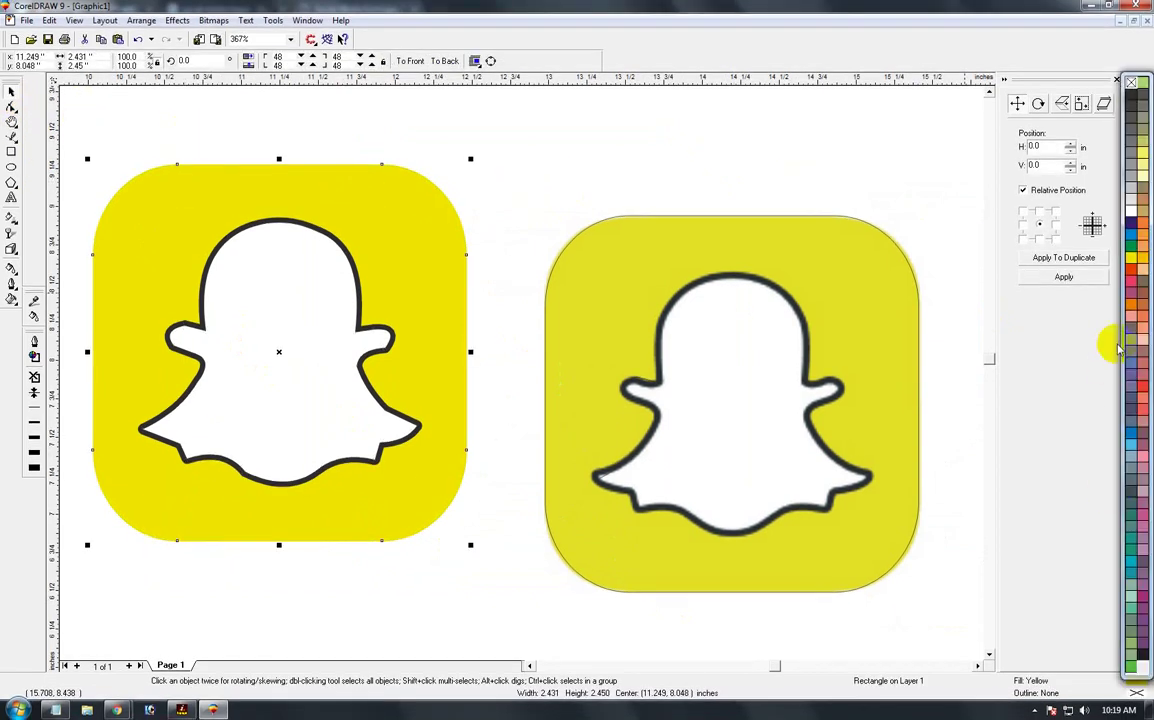
{"action": "left_click", "coordinate": [1142, 261]}
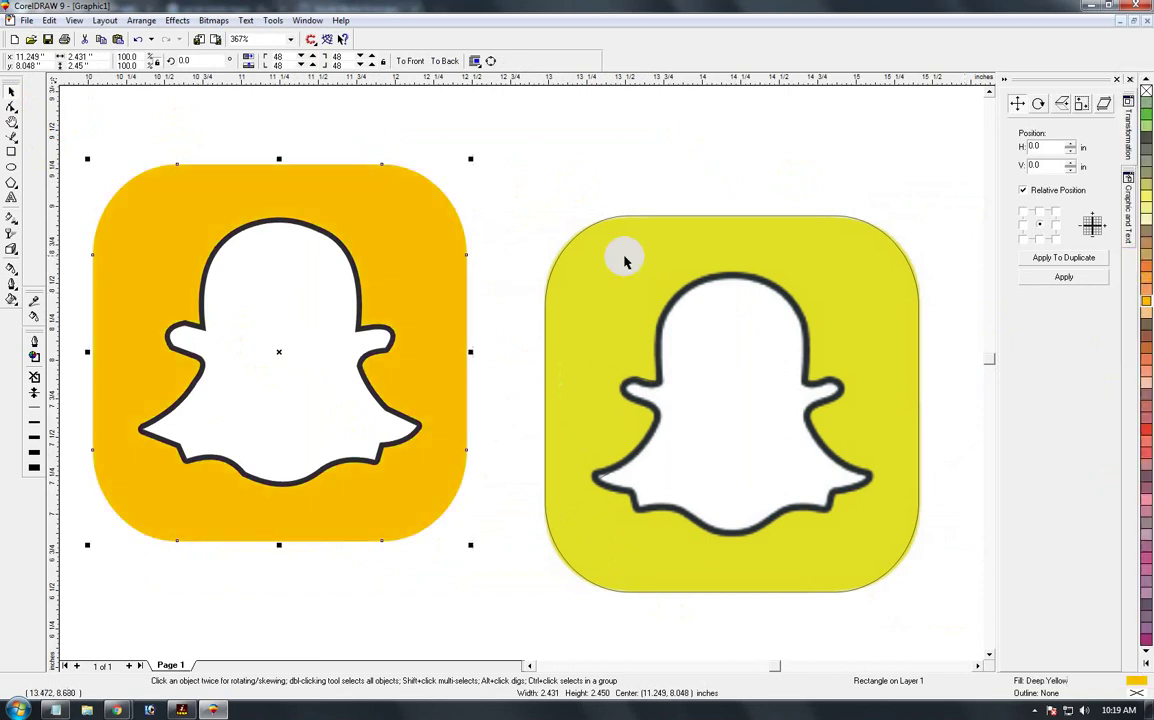
{"action": "left_click", "coordinate": [1146, 665]}
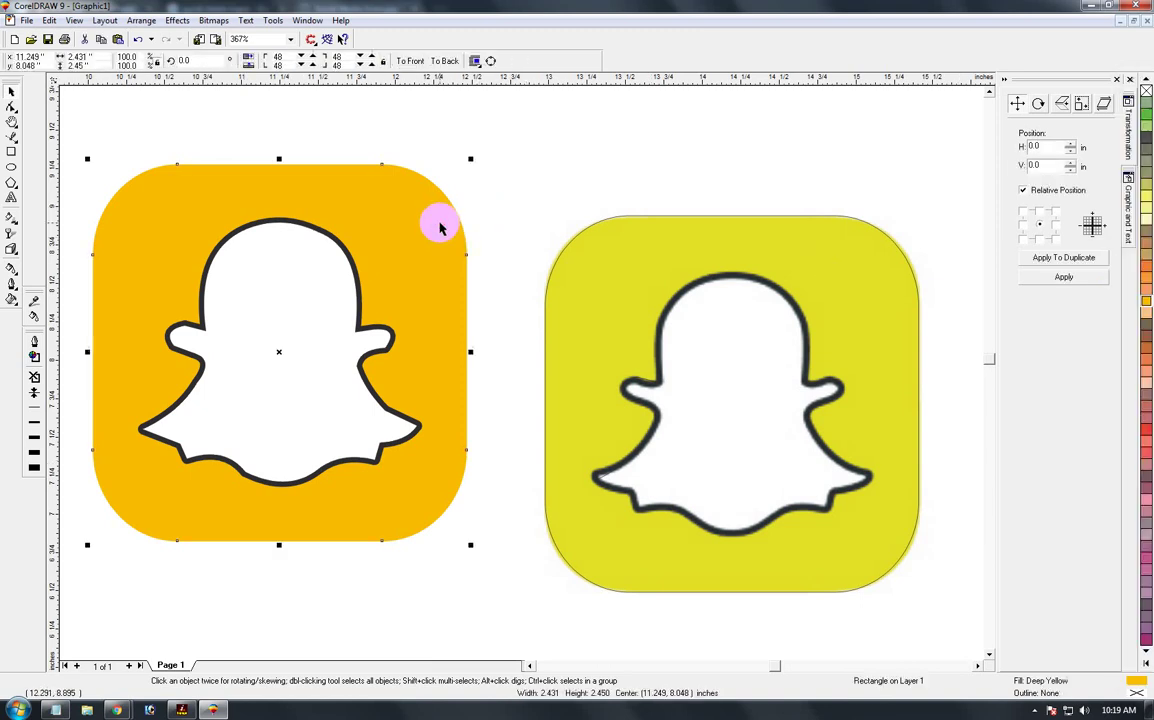
{"action": "key", "text": "F3"}
{"action": "key", "text": "F3"}
{"action": "key", "text": "F2"}
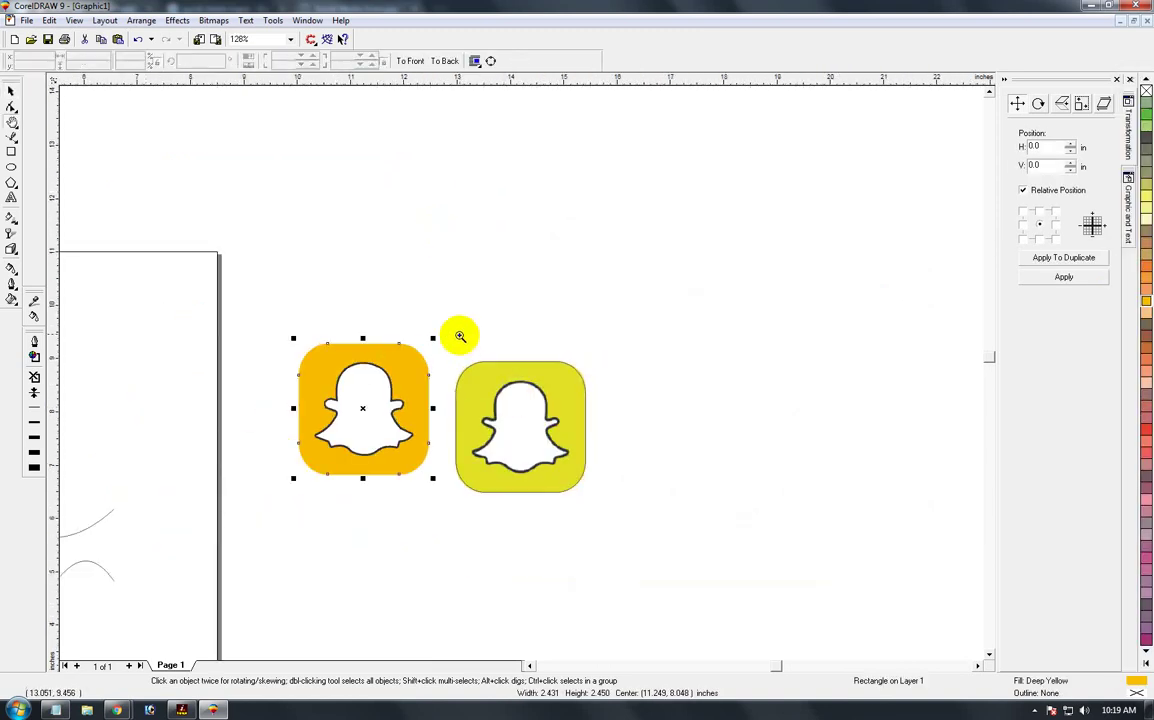
{"action": "left_click_drag", "start_coordinate": [440, 330], "coordinate": [603, 525]}
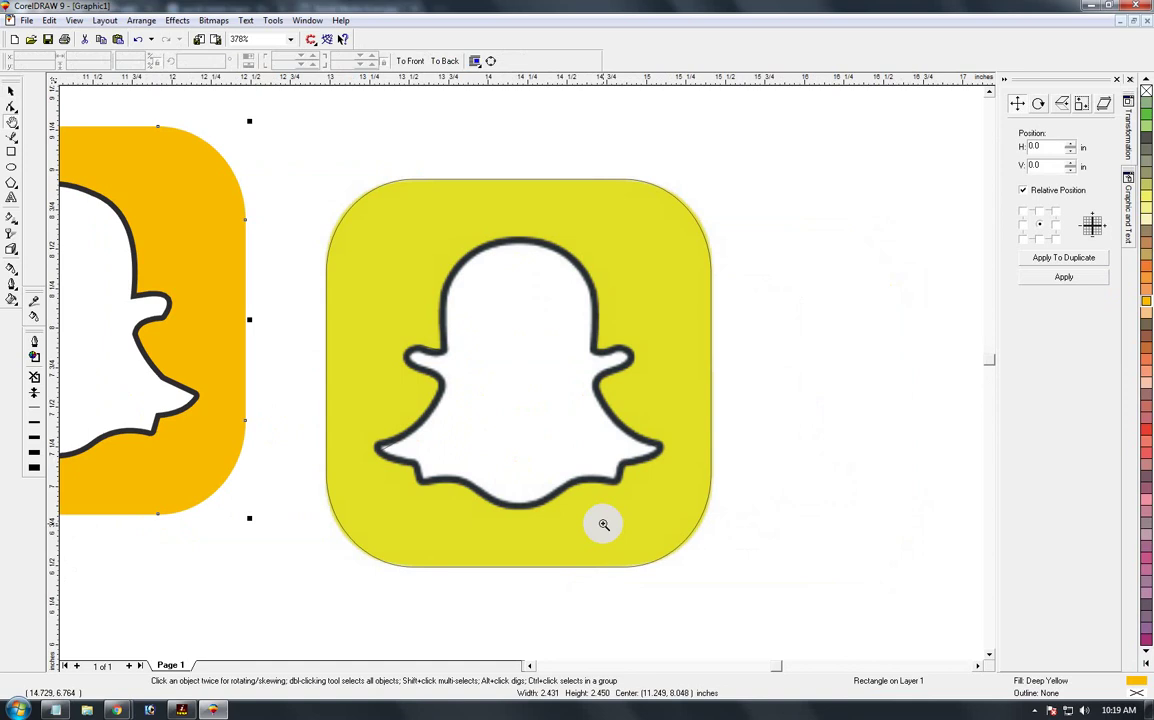
{"action": "right_click", "coordinate": [603, 525]}
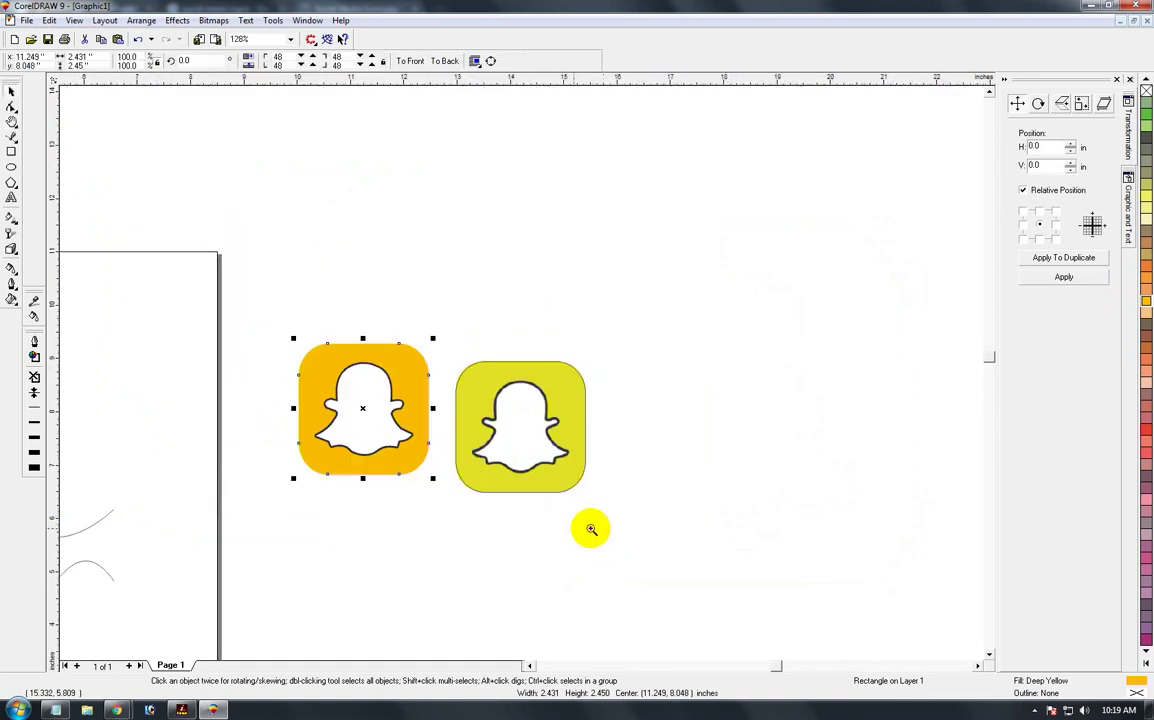
- Set the magenta component of the yellow rounded rectangle's uniform fill to 10
{"action": "left_click_drag", "start_coordinate": [601, 515], "coordinate": [275, 321]}
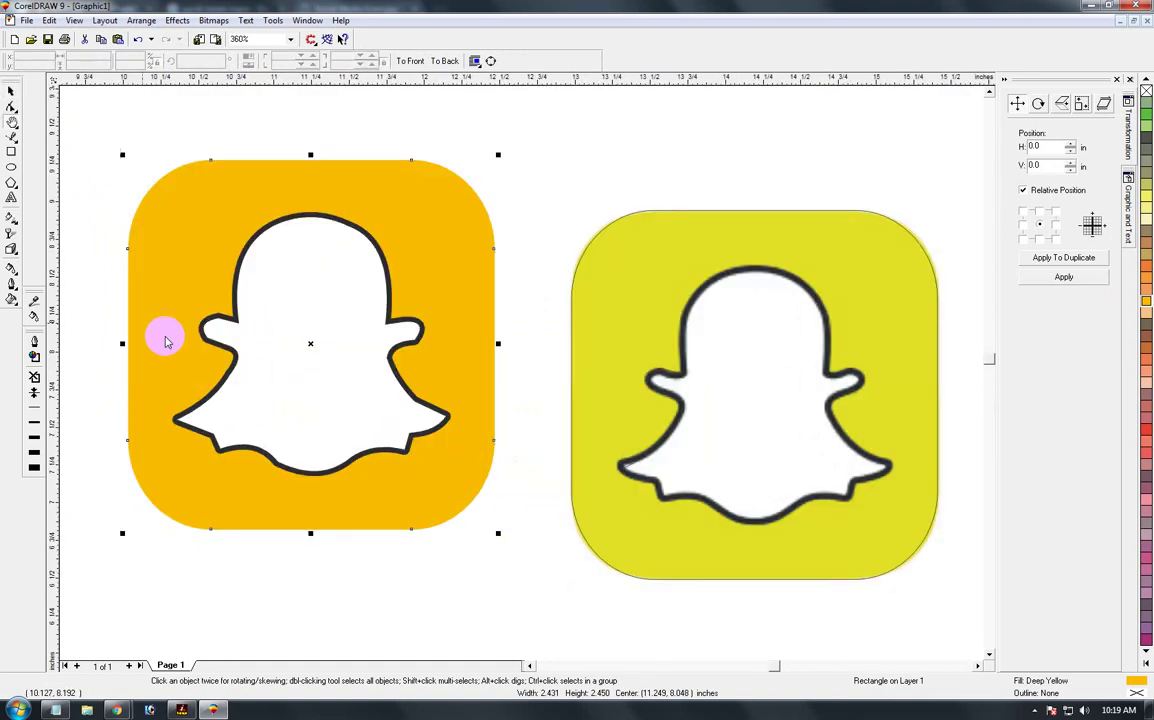
{"action": "left_click", "coordinate": [11, 92]}
{"action": "left_click_drag", "start_coordinate": [63, 94], "coordinate": [64, 96]}
{"action": "left_click", "coordinate": [193, 189]}
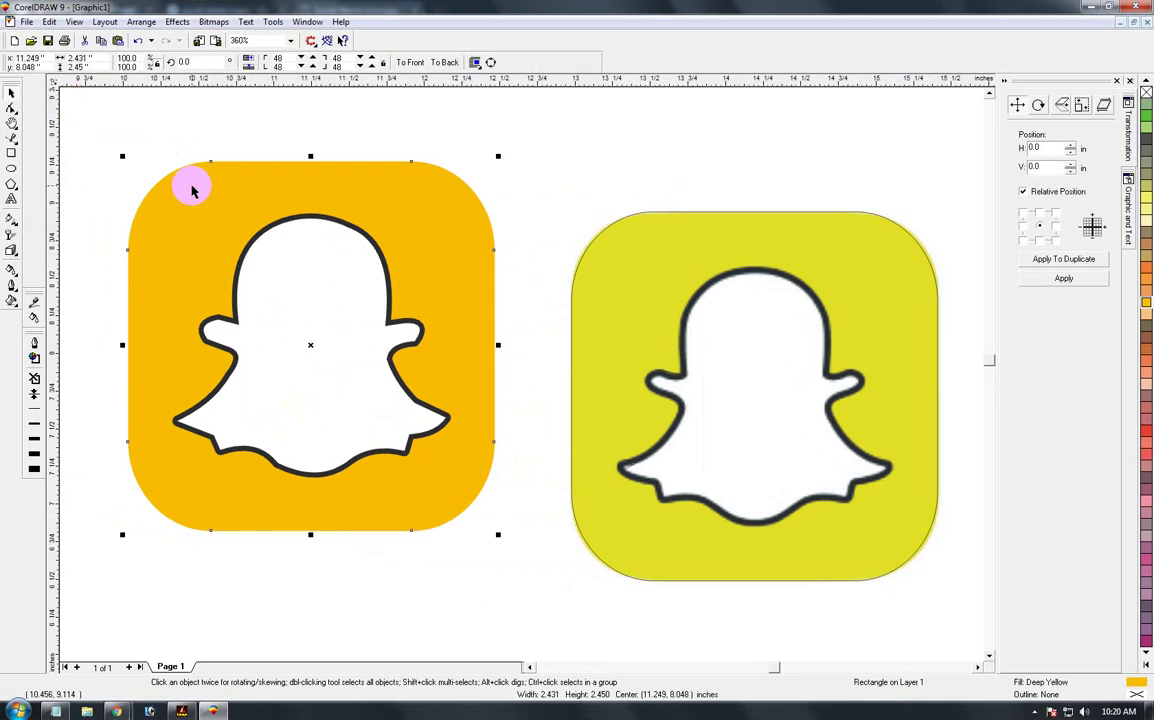
{"action": "key", "text": "shift+F11"}
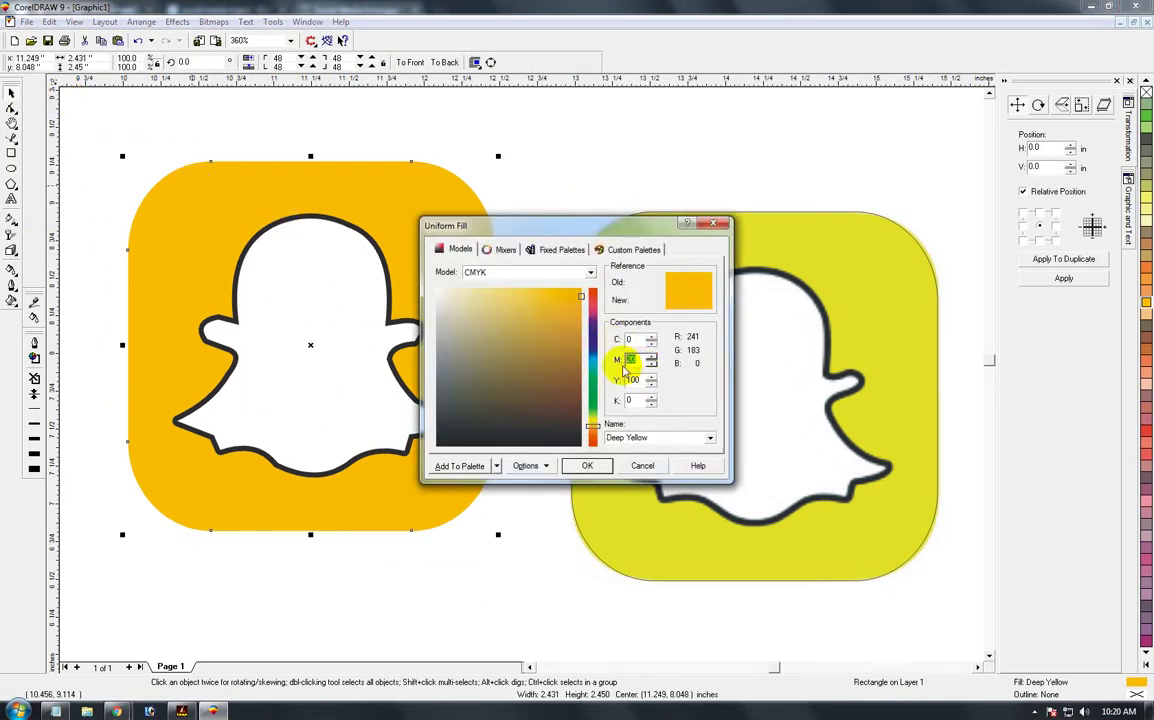
{"action": "type", "text": "10"}
{"action": "key", "text": "Return"}
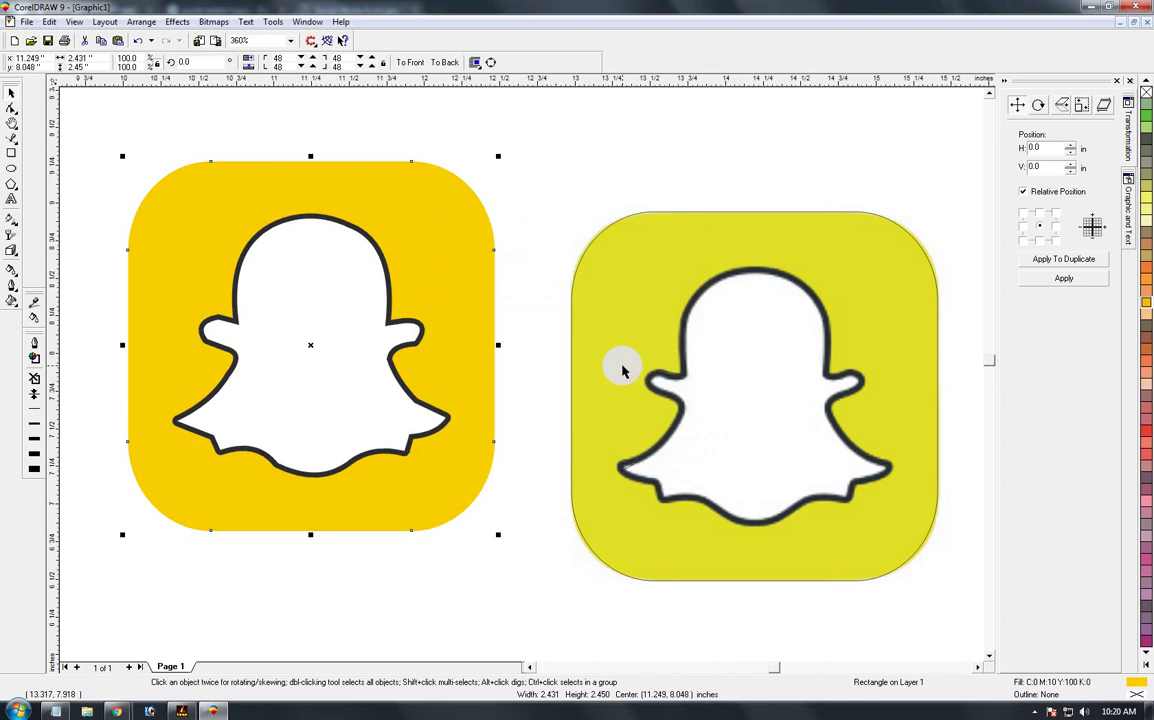
- Group the traced ghost with its yellow rounded rectangle
{"action": "left_click", "coordinate": [533, 212]}
{"action": "key", "text": "F3"}
{"action": "key", "text": "F2"}
{"action": "left_click_drag", "start_coordinate": [234, 314], "coordinate": [451, 499]}
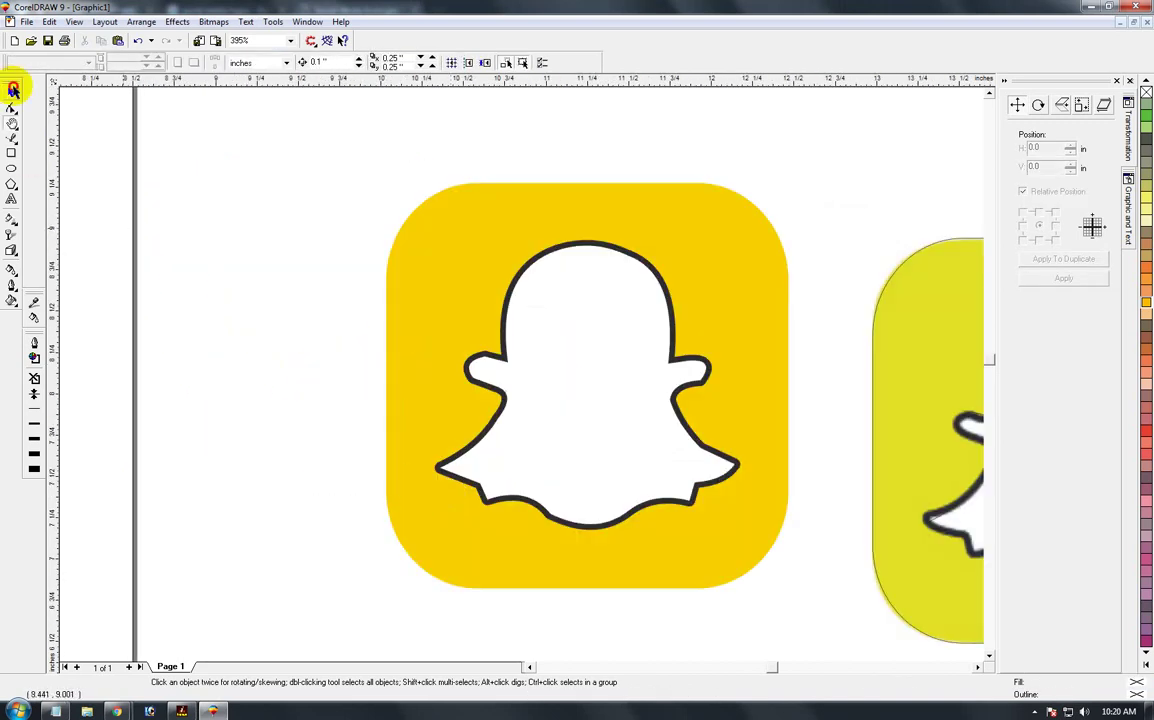
{"action": "left_click", "coordinate": [457, 232]}
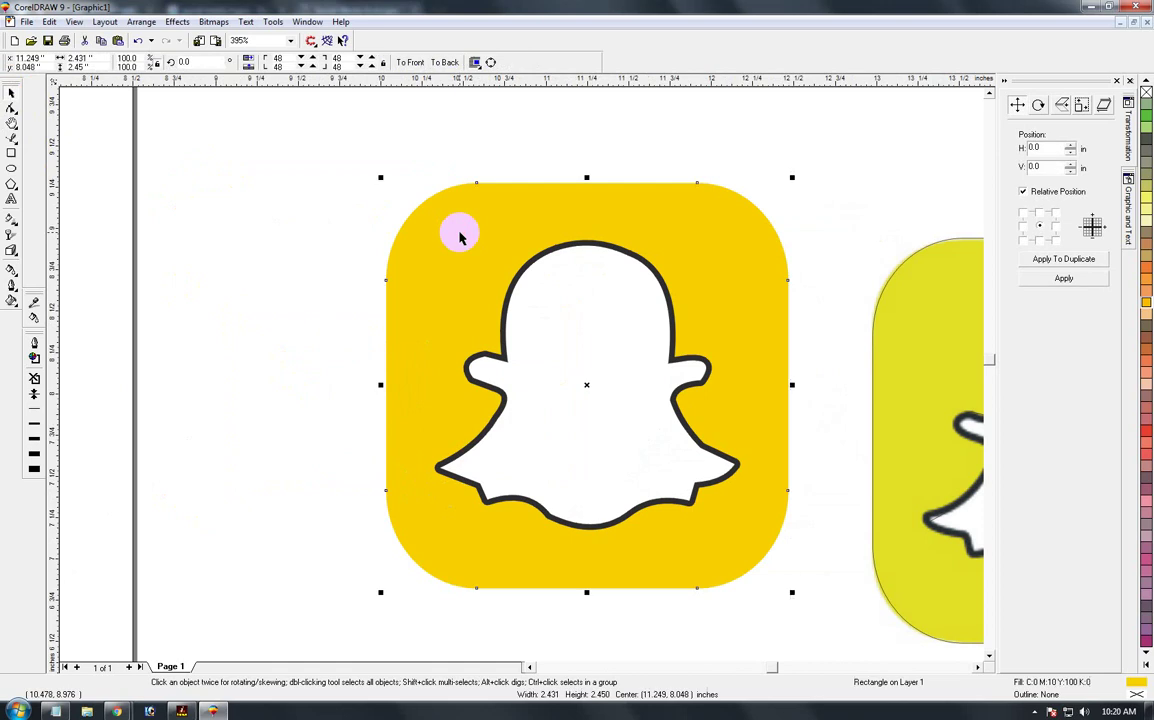
{"action": "left_click", "coordinate": [313, 192]}
{"action": "left_click_drag", "start_coordinate": [310, 133], "coordinate": [829, 612]}
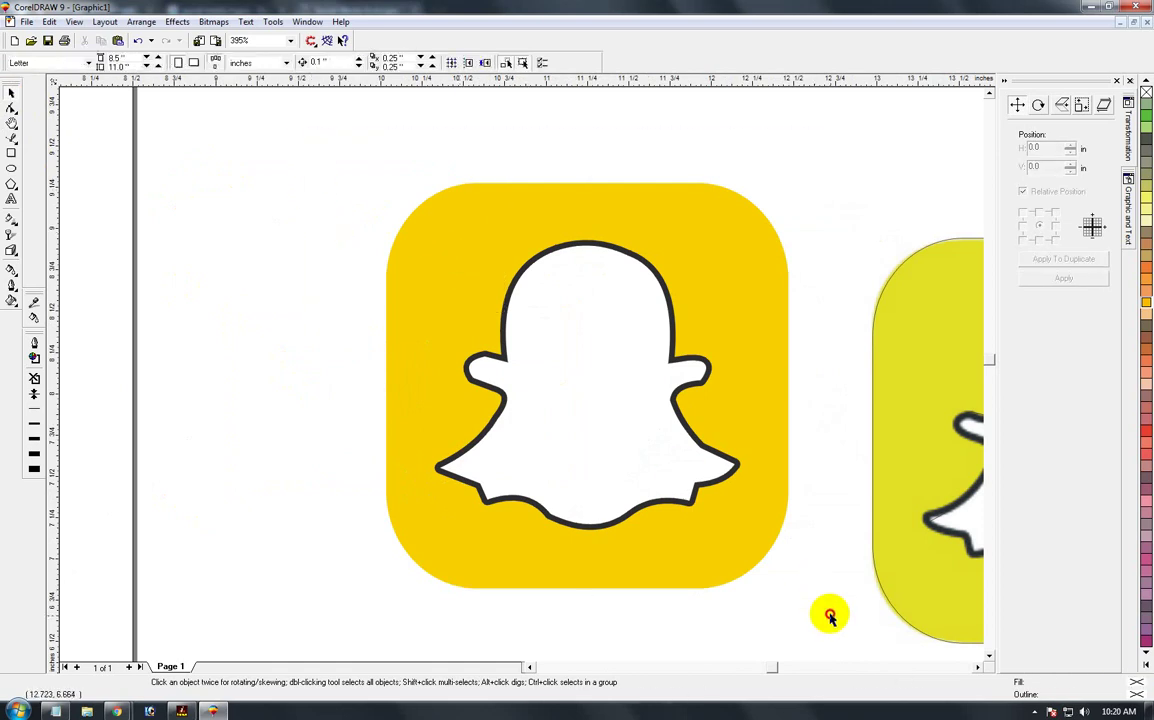
{"action": "key", "text": "ctrl+x"}
{"action": "key", "text": "ctrl+z"}
- Move the grouped ghost logo onto the page, just beside the blue curved shape
{"action": "key", "text": "F3"}
{"action": "key", "text": "F3"}
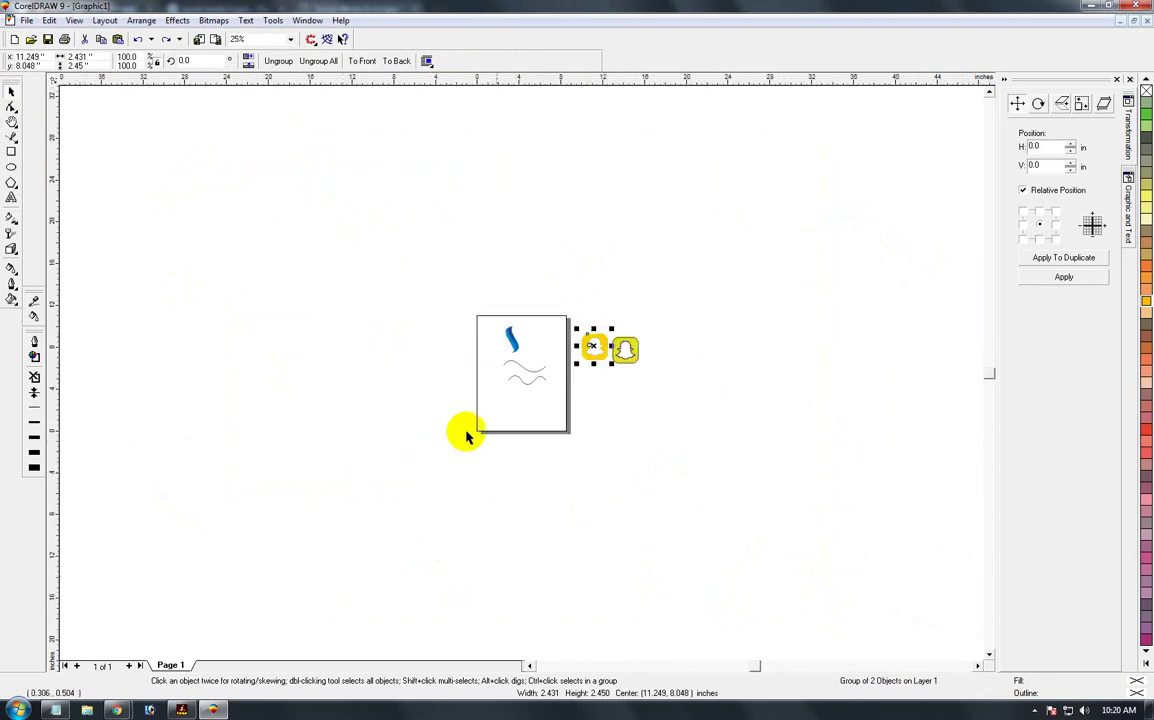
{"action": "left_click_drag", "start_coordinate": [590, 356], "coordinate": [528, 346]}
{"action": "key", "text": "F2"}
{"action": "left_click_drag", "start_coordinate": [483, 308], "coordinate": [556, 360]}
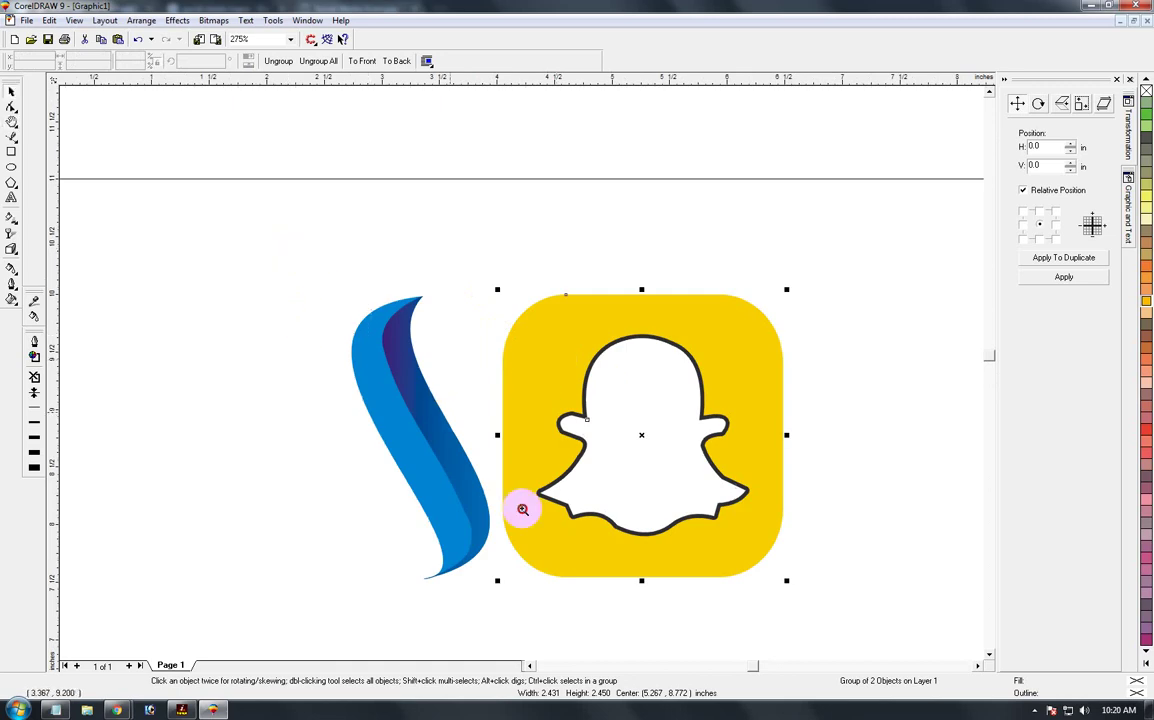
{"action": "left_click", "coordinate": [443, 404]}
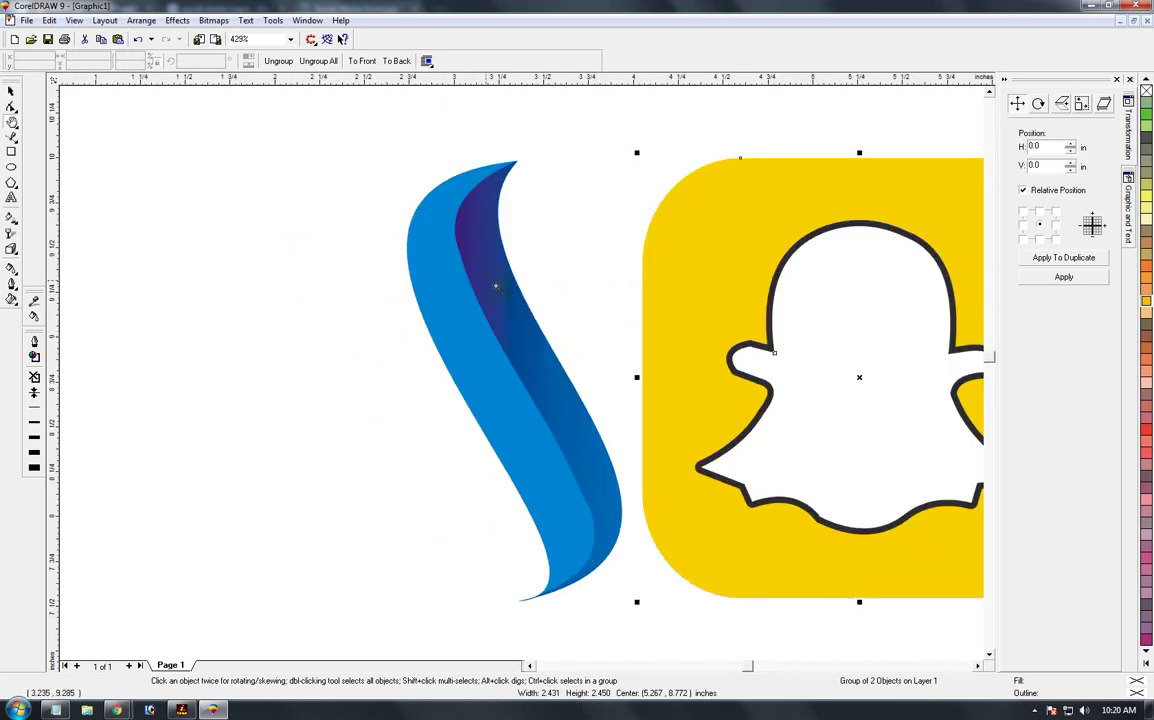
{"action": "left_click", "coordinate": [11, 92]}
{"action": "key", "text": "F3"}
{"action": "left_click", "coordinate": [792, 405]}
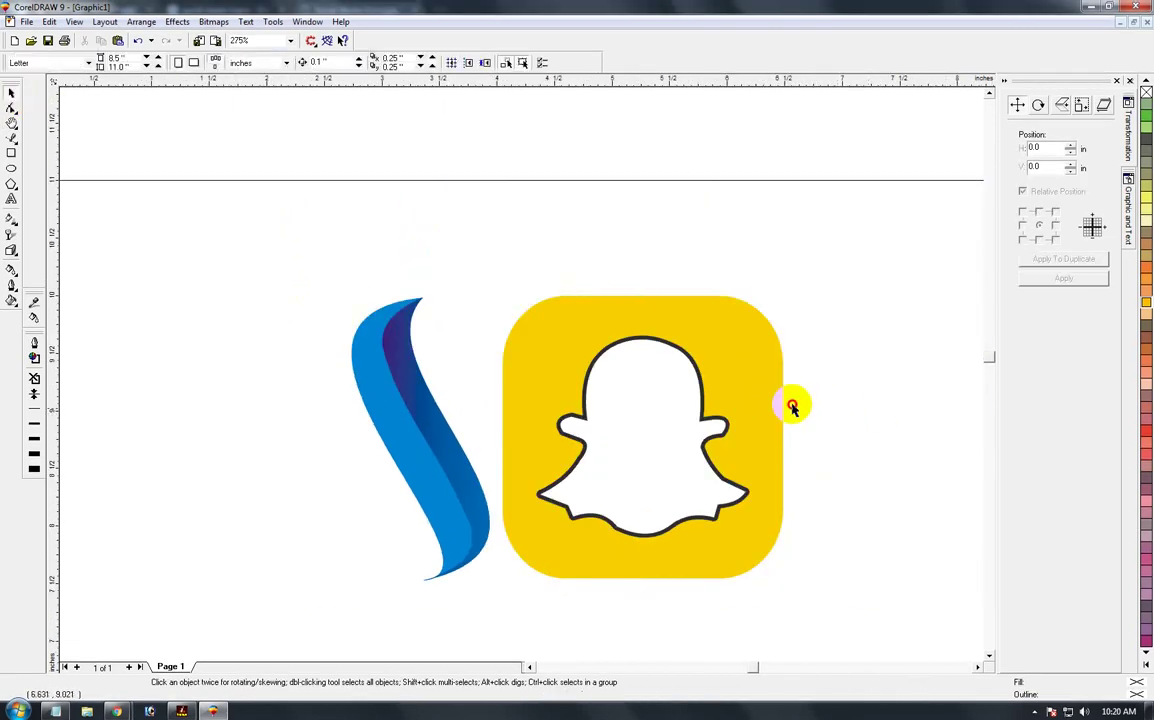
- Ungroup the ghost logo into its separate objects
{"action": "left_click", "coordinate": [747, 404]}
{"action": "left_click", "coordinate": [279, 62]}
{"action": "left_click", "coordinate": [587, 323]}
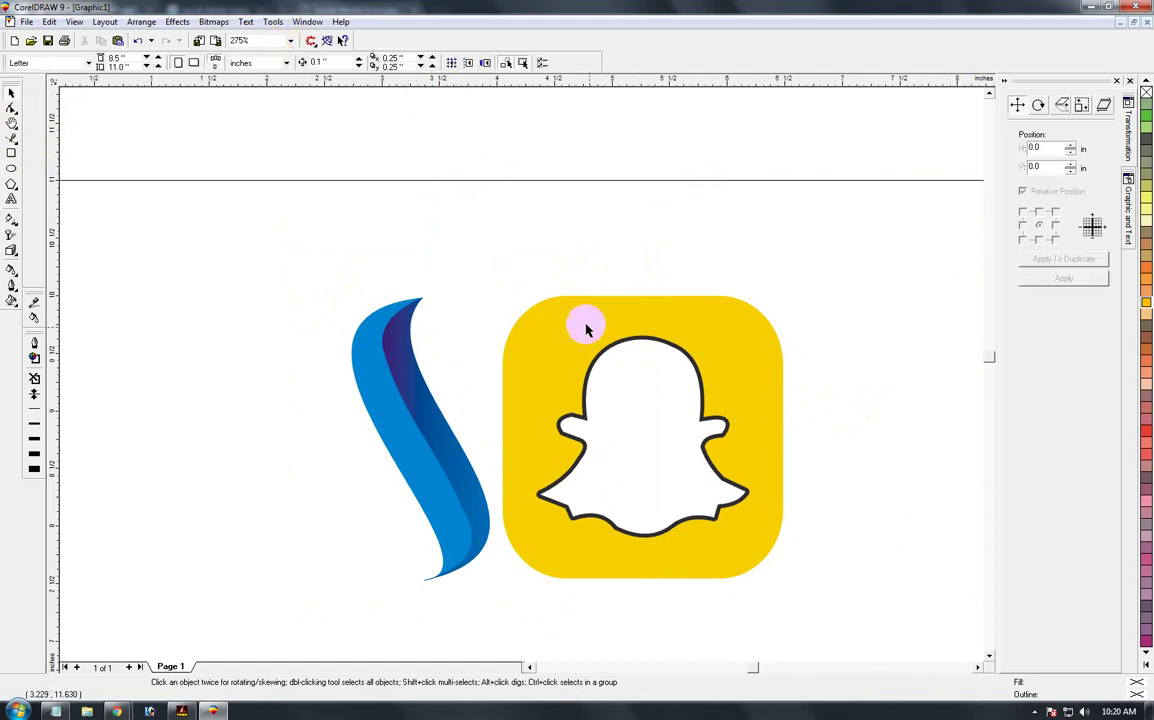
- Draw a rectangle about 2.18 by 1.31 inches over the top of the blue shape and fill it with 20% Black
{"action": "left_click", "coordinate": [11, 153]}
{"action": "mouse_move", "coordinate": [176, 194]}
{"action": "left_mouse_down"}
{"action": "mouse_move", "coordinate": [420, 330]}
{"action": "mouse_move", "coordinate": [427, 345]}
{"action": "left_mouse_up"}
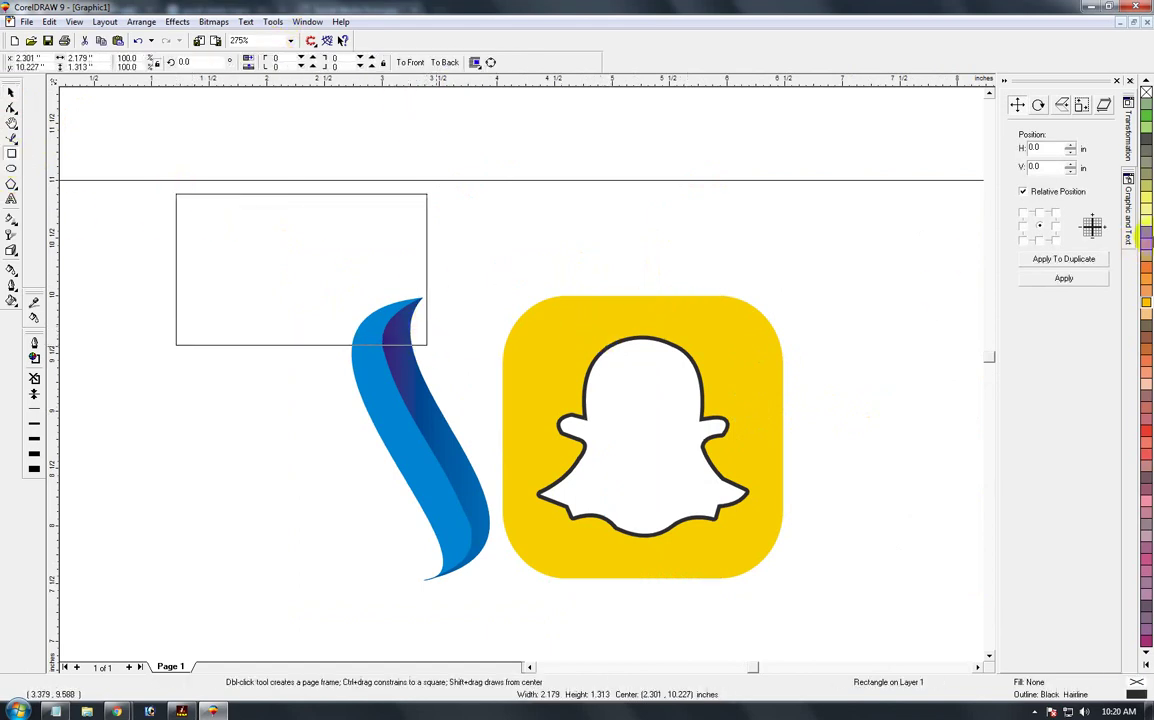
{"action": "left_click", "coordinate": [1146, 663]}
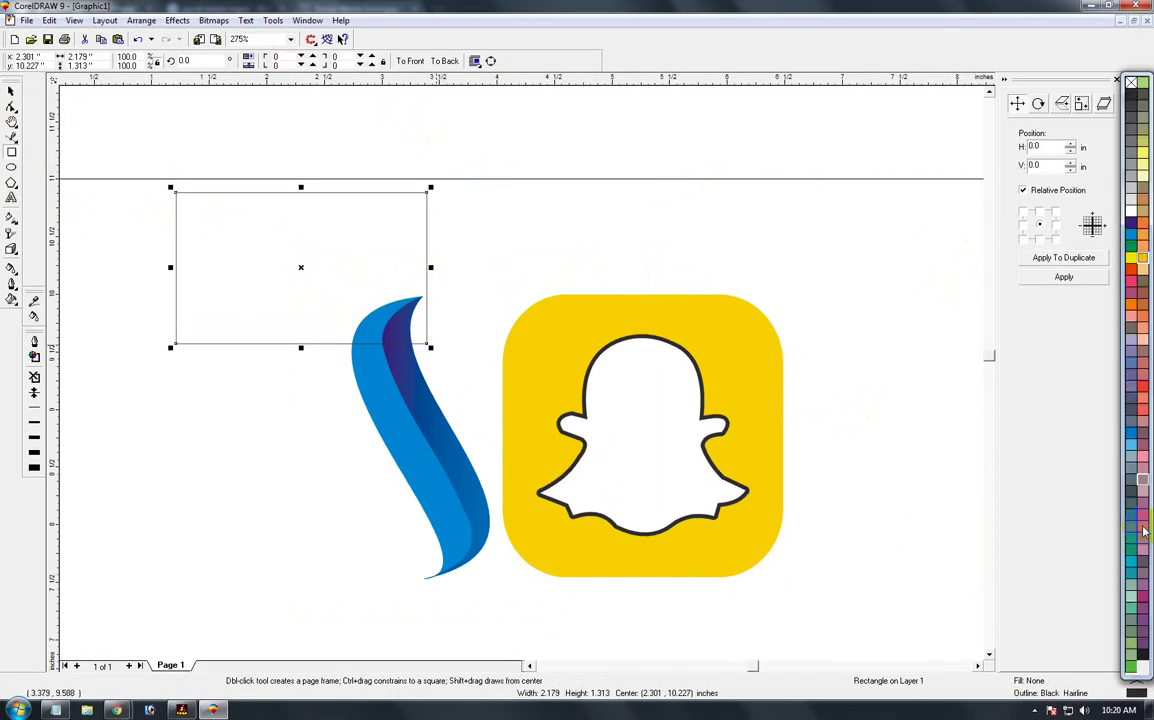
{"action": "left_click", "coordinate": [1133, 210]}
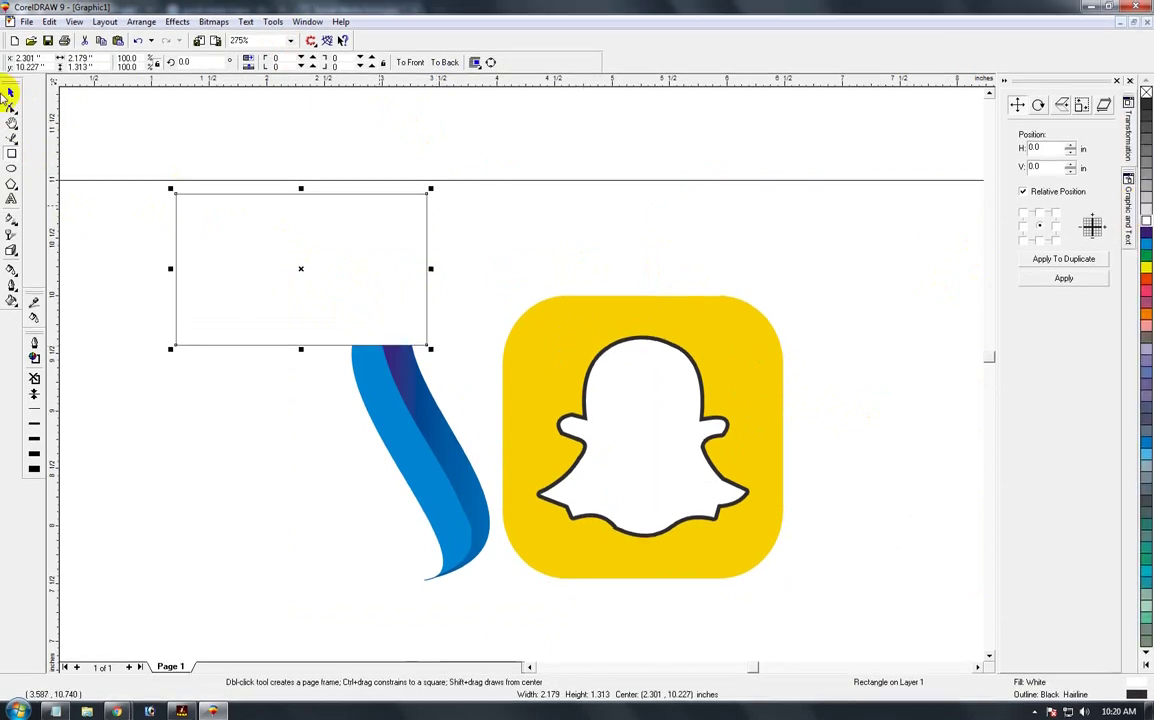
{"action": "left_click", "coordinate": [12, 93]}
{"action": "left_click", "coordinate": [1146, 206]}
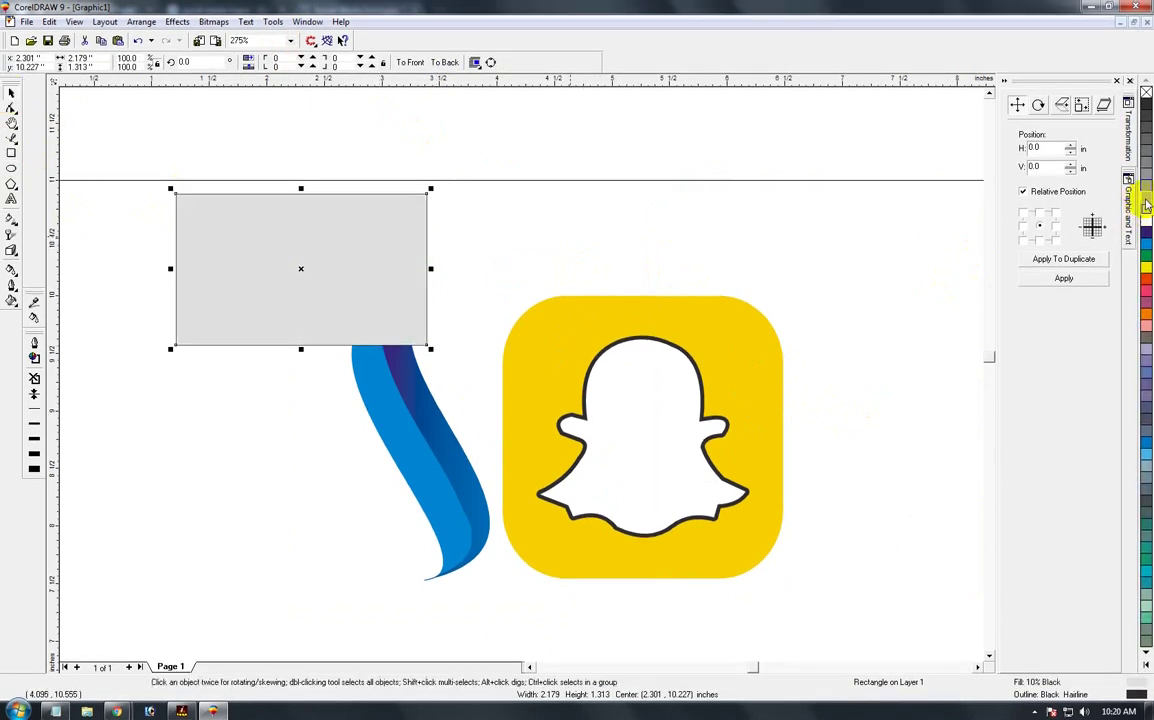
{"action": "left_click", "coordinate": [1146, 199]}
- Remove the grey rectangle's outline and give it a uniform transparency of 55
{"action": "left_click_drag", "start_coordinate": [240, 244], "coordinate": [430, 244]}
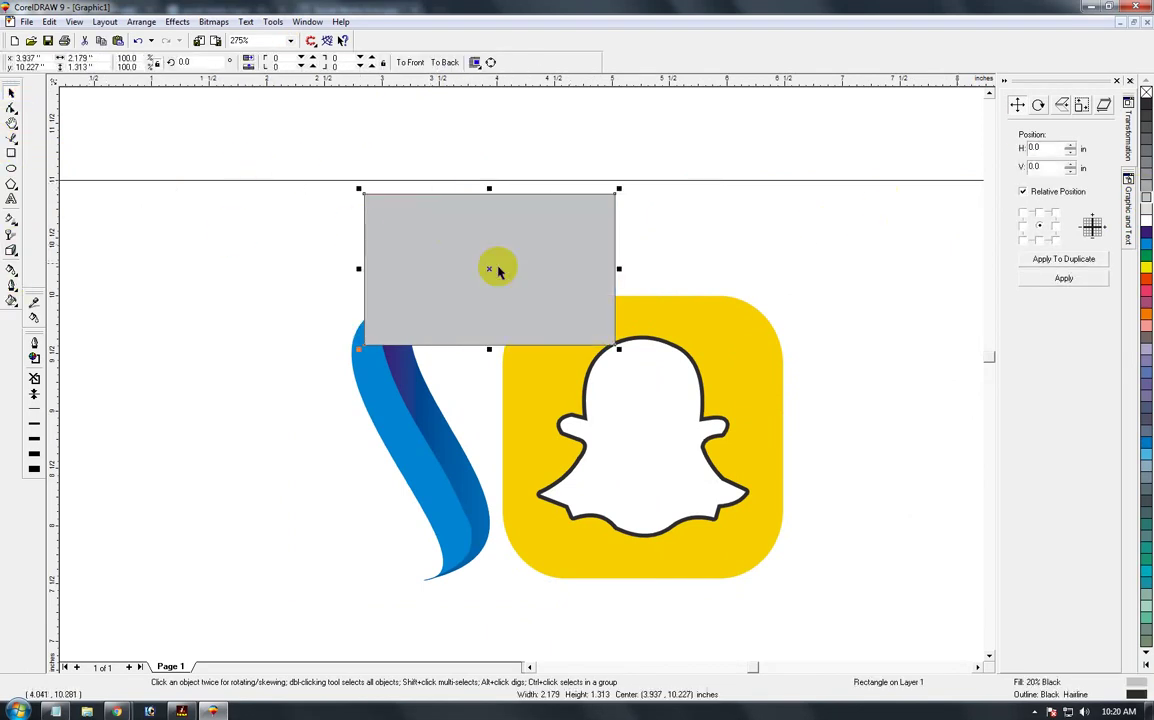
{"action": "right_click", "coordinate": [1146, 90]}
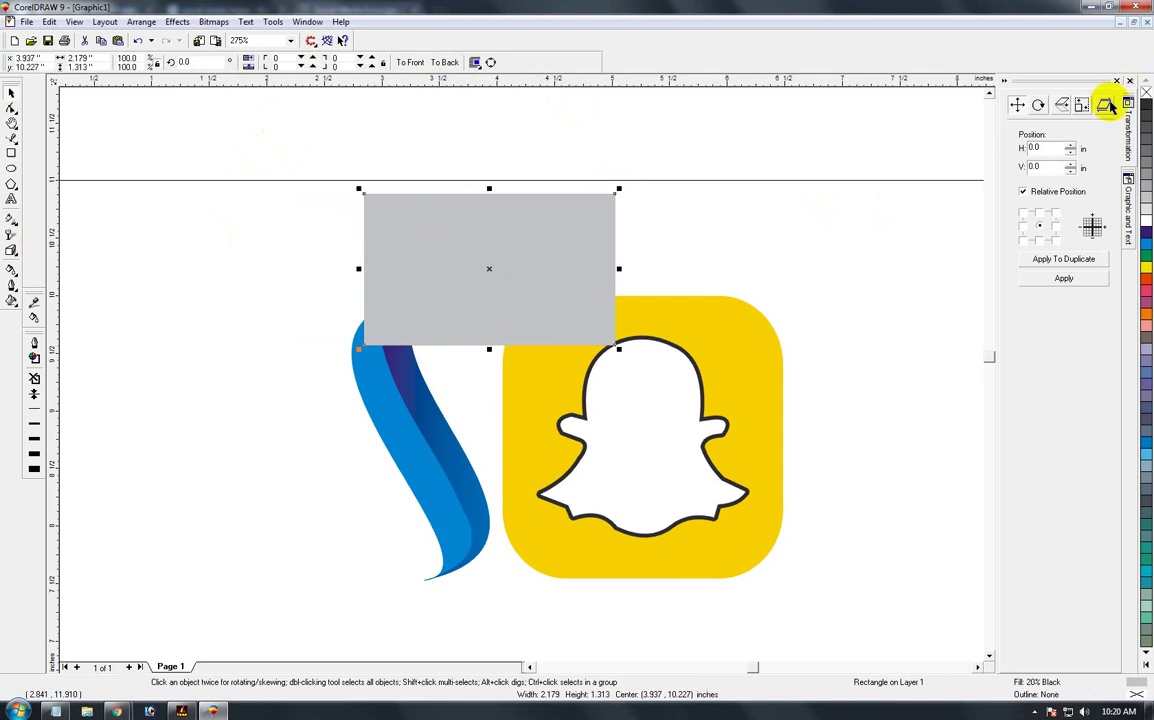
{"action": "left_click", "coordinate": [12, 236]}
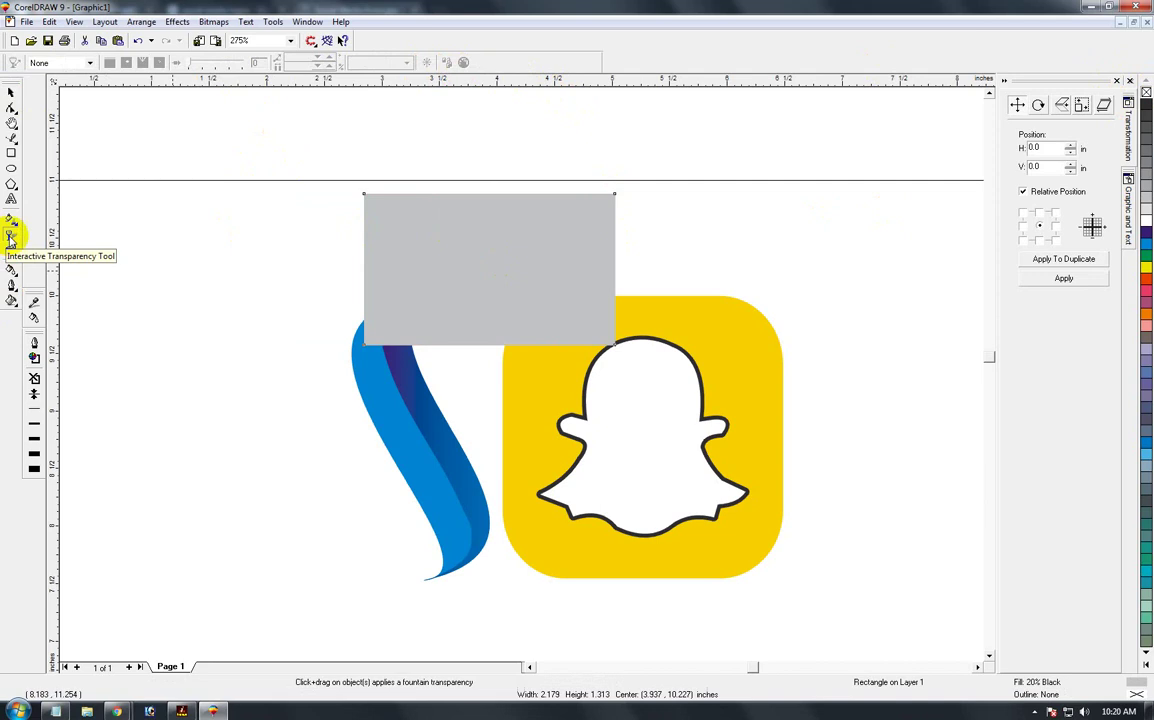
{"action": "left_click", "coordinate": [89, 63]}
{"action": "left_click", "coordinate": [57, 84]}
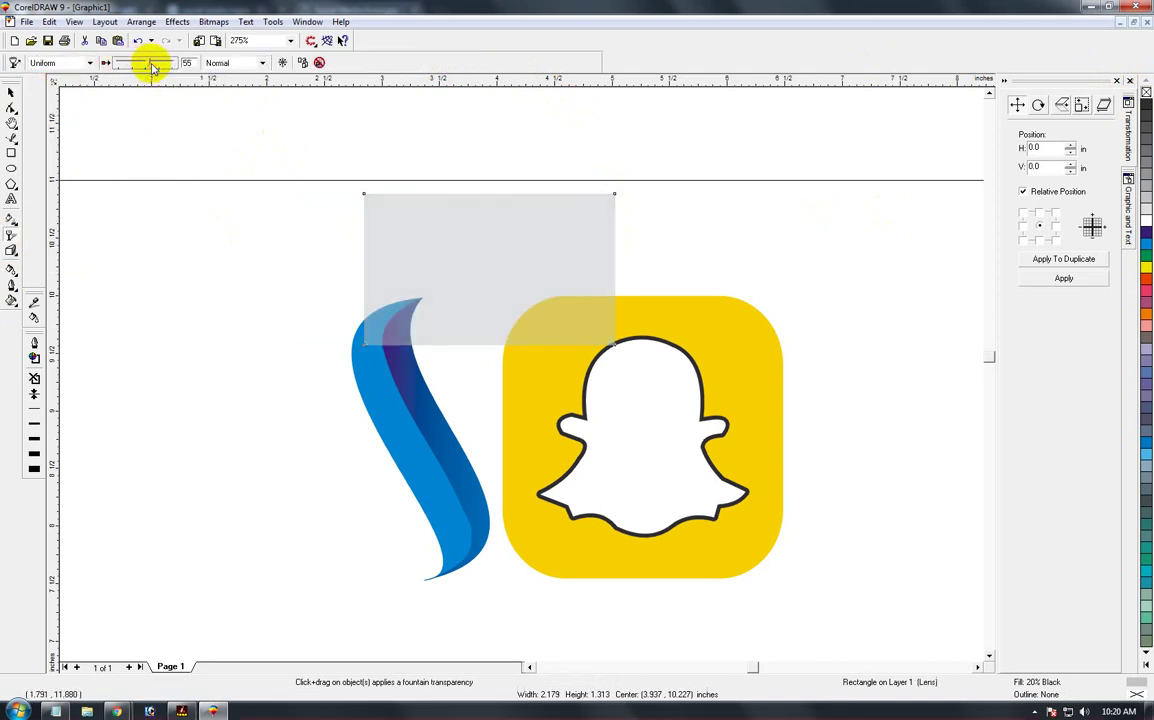
- Enlarge the transparent rectangle to about 3.16 by 1.90 inches and place it over the upper part of the ghost logo
{"action": "left_click", "coordinate": [12, 93]}
{"action": "left_click_drag", "start_coordinate": [489, 305], "coordinate": [549, 423]}
{"action": "left_click_drag", "start_coordinate": [682, 312], "coordinate": [795, 246]}
{"action": "left_click_drag", "start_coordinate": [670, 380], "coordinate": [667, 400]}
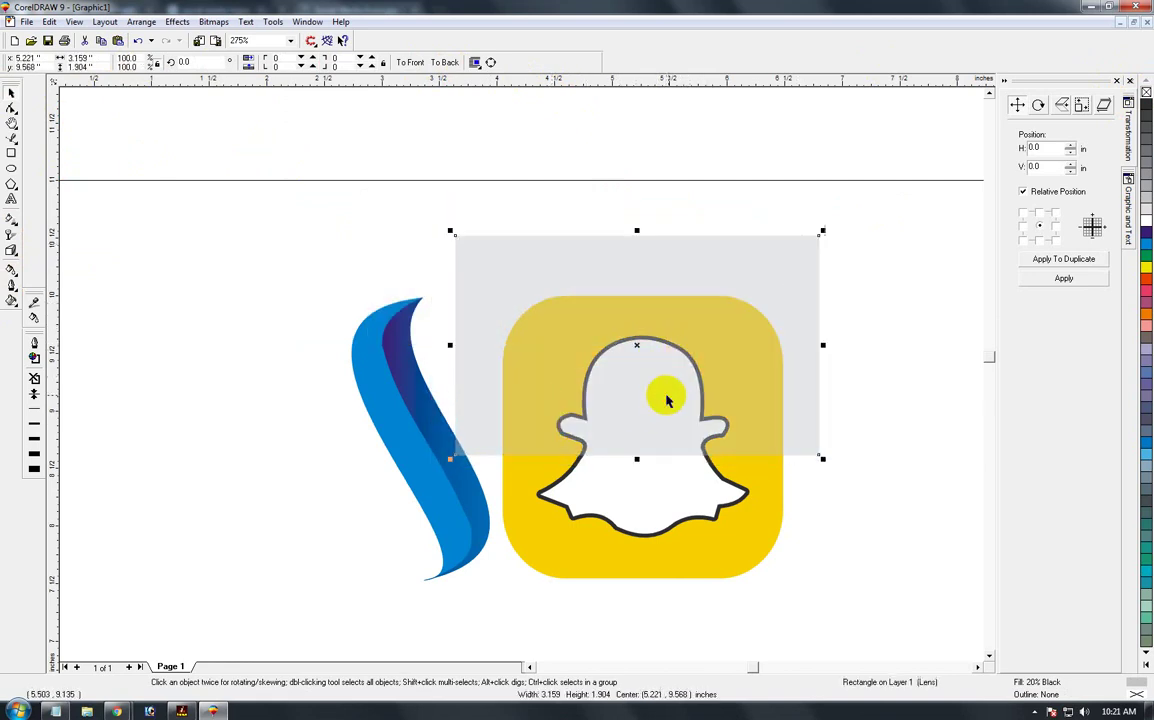
- PowerClip the transparent rectangle inside the yellow rounded rectangle
{"action": "key", "text": "alt+c"}
{"action": "key", "text": "w"}
{"action": "key", "text": "p"}
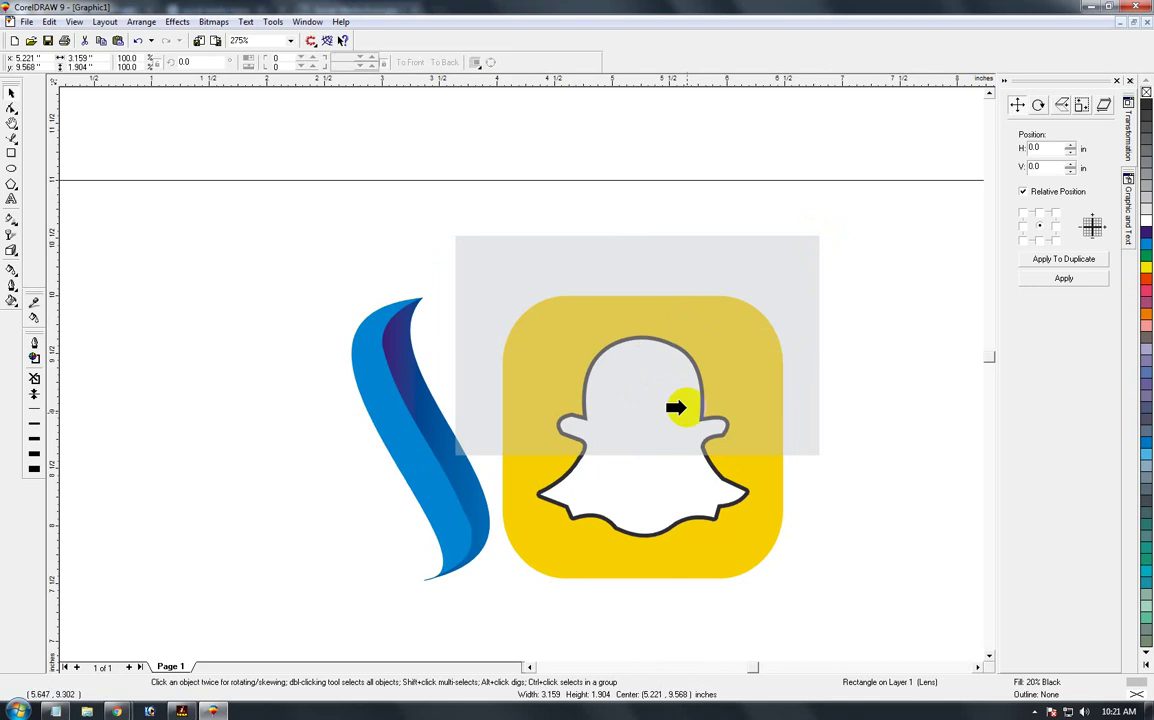
{"action": "left_click", "coordinate": [727, 541]}
{"action": "left_click", "coordinate": [685, 495]}
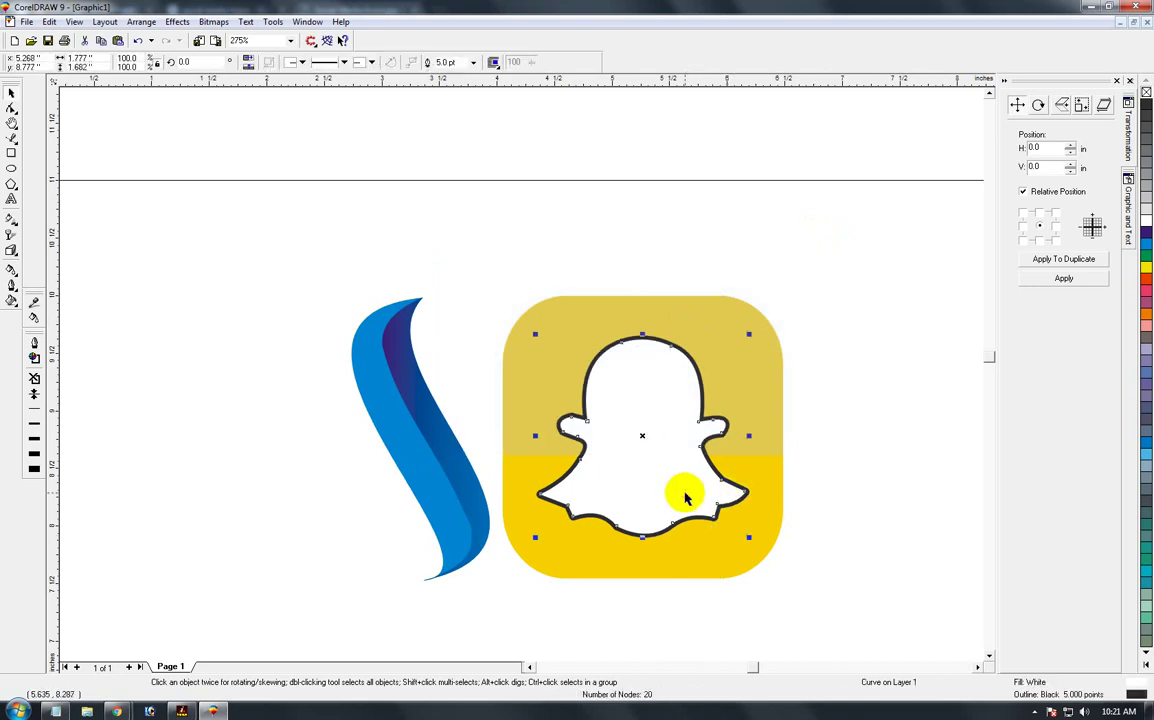
- Edit the yellow rectangle's PowerClip contents and change the transparent rectangle's fill to White
{"action": "left_click", "coordinate": [690, 340]}
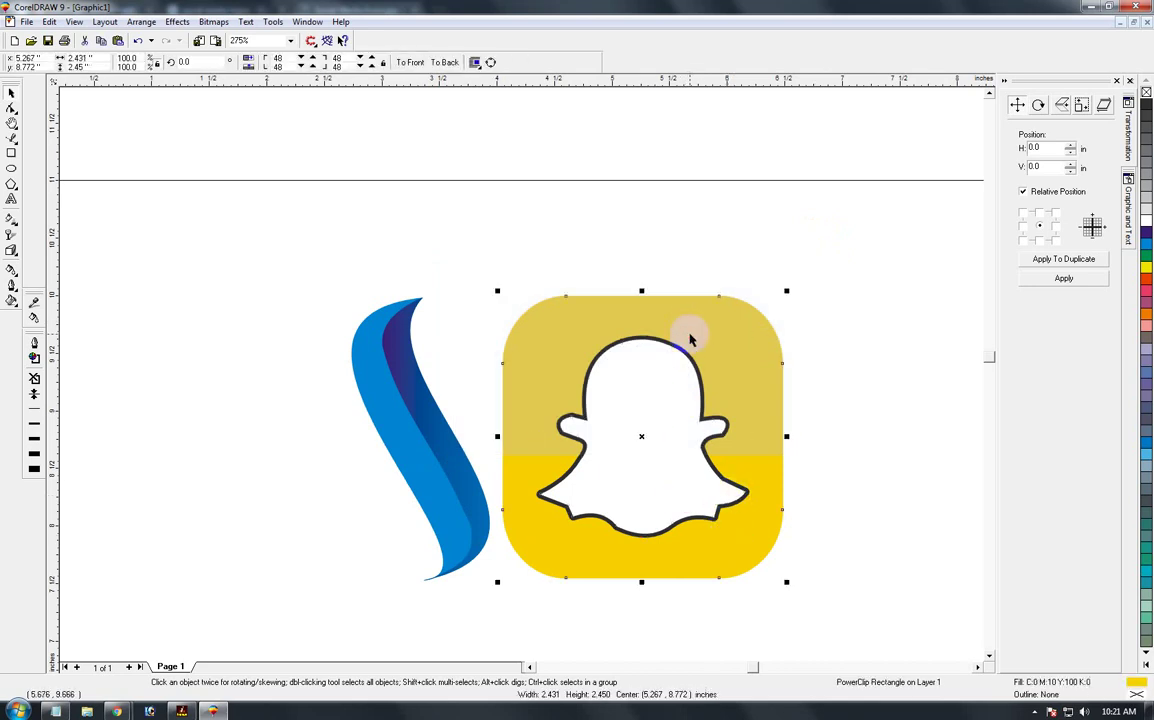
{"action": "key", "text": "alt+c"}
{"action": "key", "text": "w"}
{"action": "key", "text": "e"}
{"action": "left_click", "coordinate": [745, 366]}
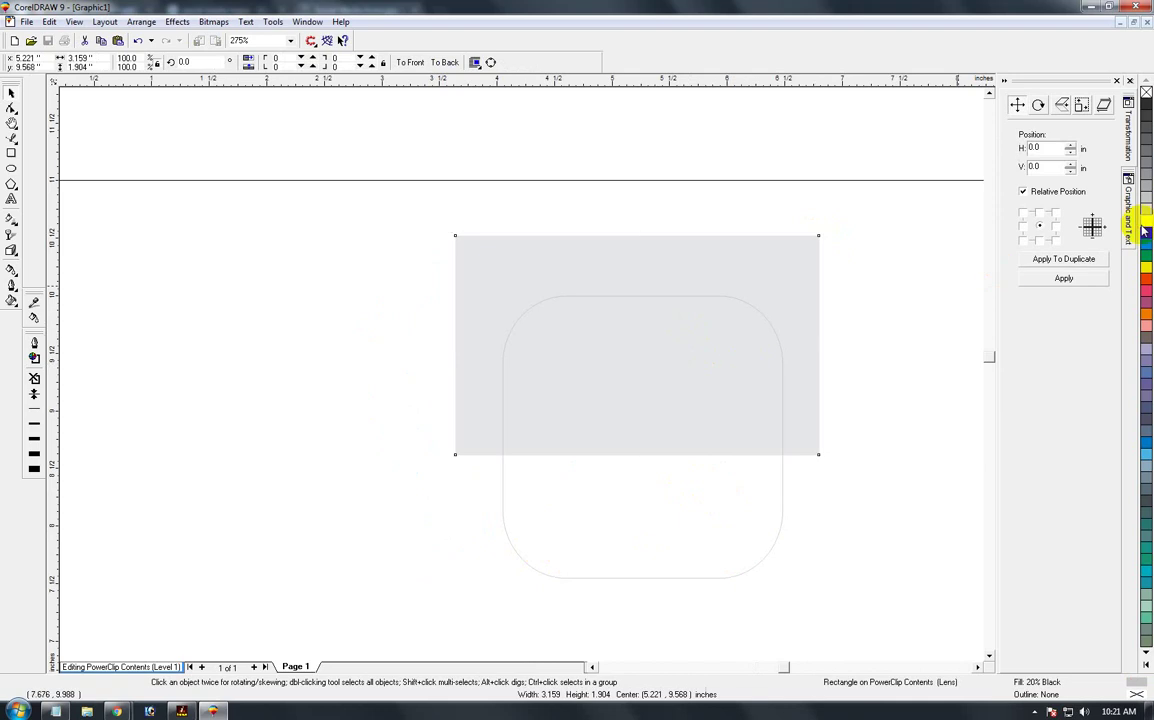
{"action": "left_click", "coordinate": [1143, 225]}
{"action": "key", "text": "alt+c"}
{"action": "key", "text": "w"}
{"action": "key", "text": "f"}
- Reopen the PowerClip contents and rotate and reposition the white rectangle so its lower edge crosses the logo diagonally
{"action": "left_click", "coordinate": [815, 483]}
{"action": "left_click", "coordinate": [725, 434]}
{"action": "left_click", "coordinate": [734, 394], "text": "ctrl"}
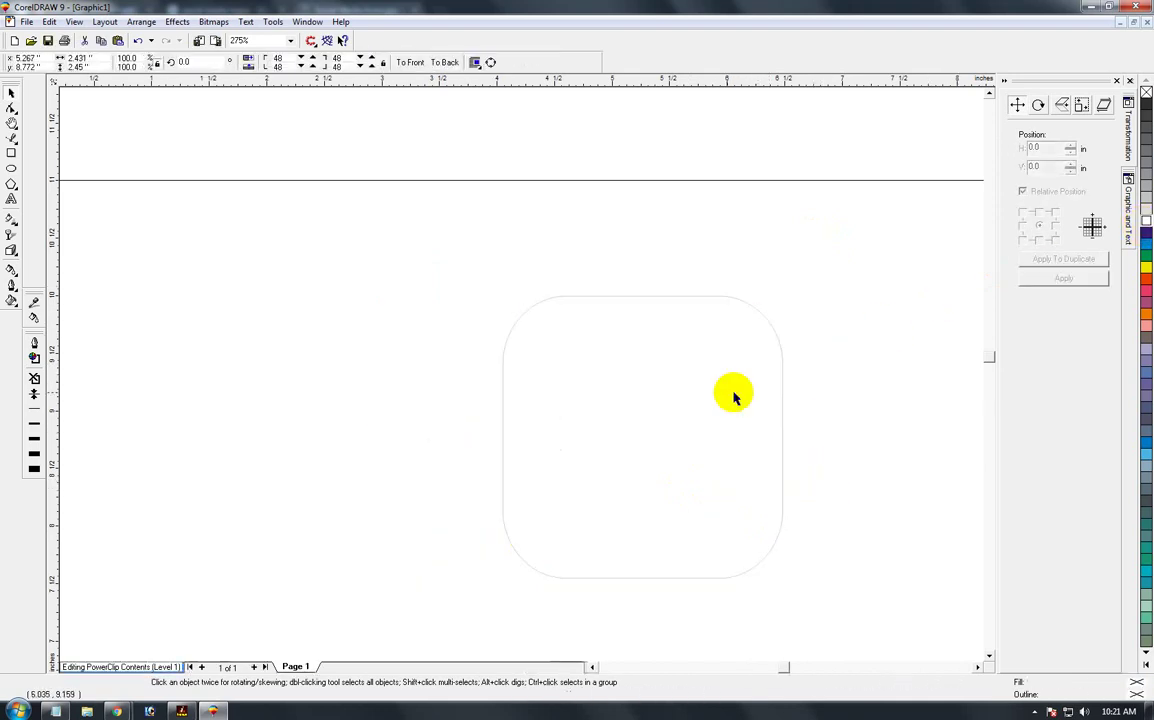
{"action": "left_click", "coordinate": [636, 344]}
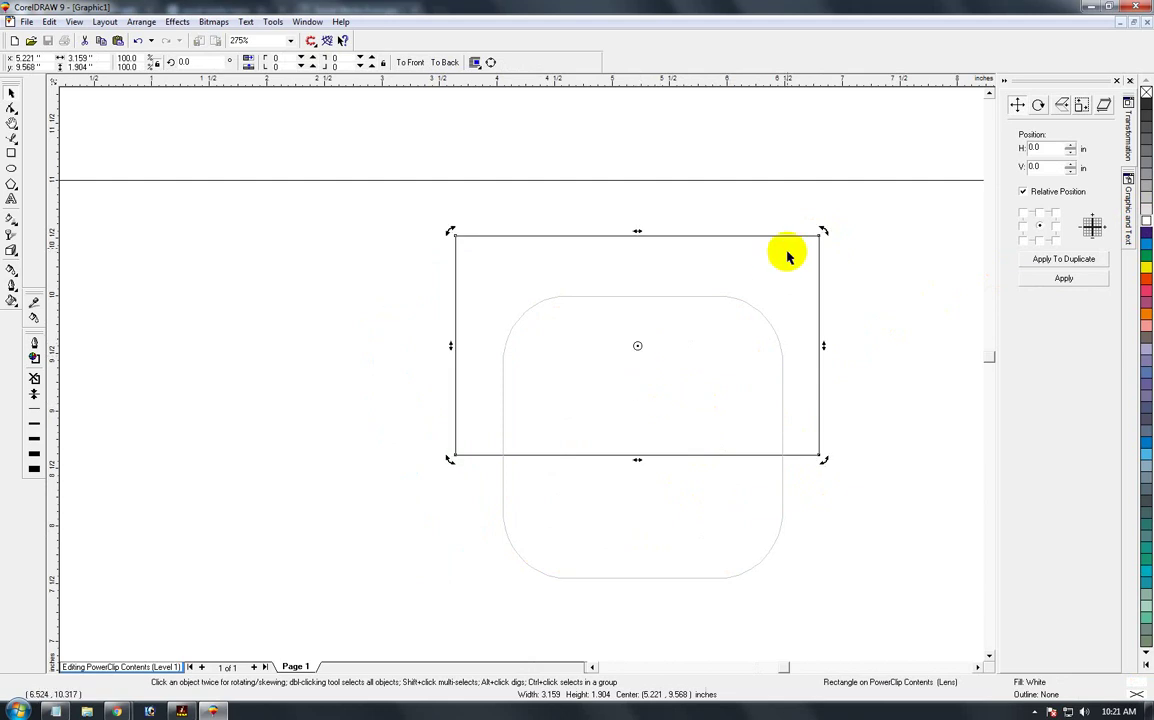
{"action": "left_click_drag", "start_coordinate": [821, 232], "coordinate": [770, 127]}
{"action": "left_click_drag", "start_coordinate": [608, 356], "coordinate": [570, 374]}
{"action": "key", "text": "alt+c"}
{"action": "key", "text": "w"}
{"action": "key", "text": "f"}
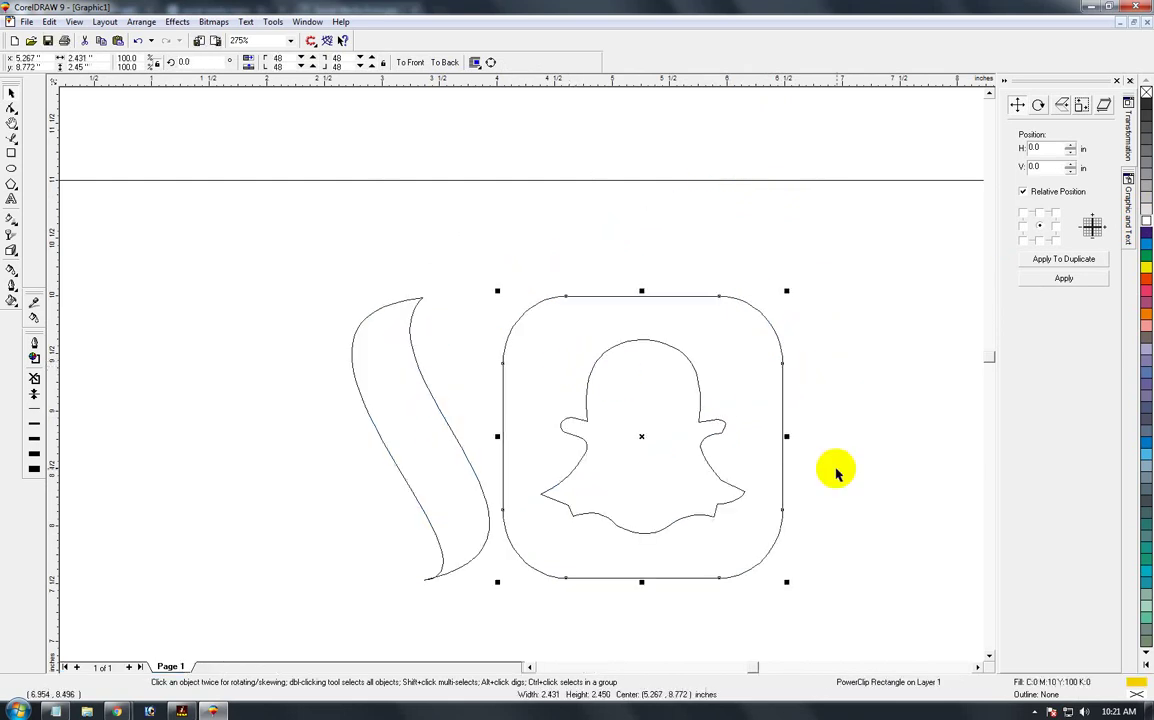
- Examine the finished ghost logo with its diagonal highlight alongside the blue curved shape
{"action": "key", "text": "F3"}
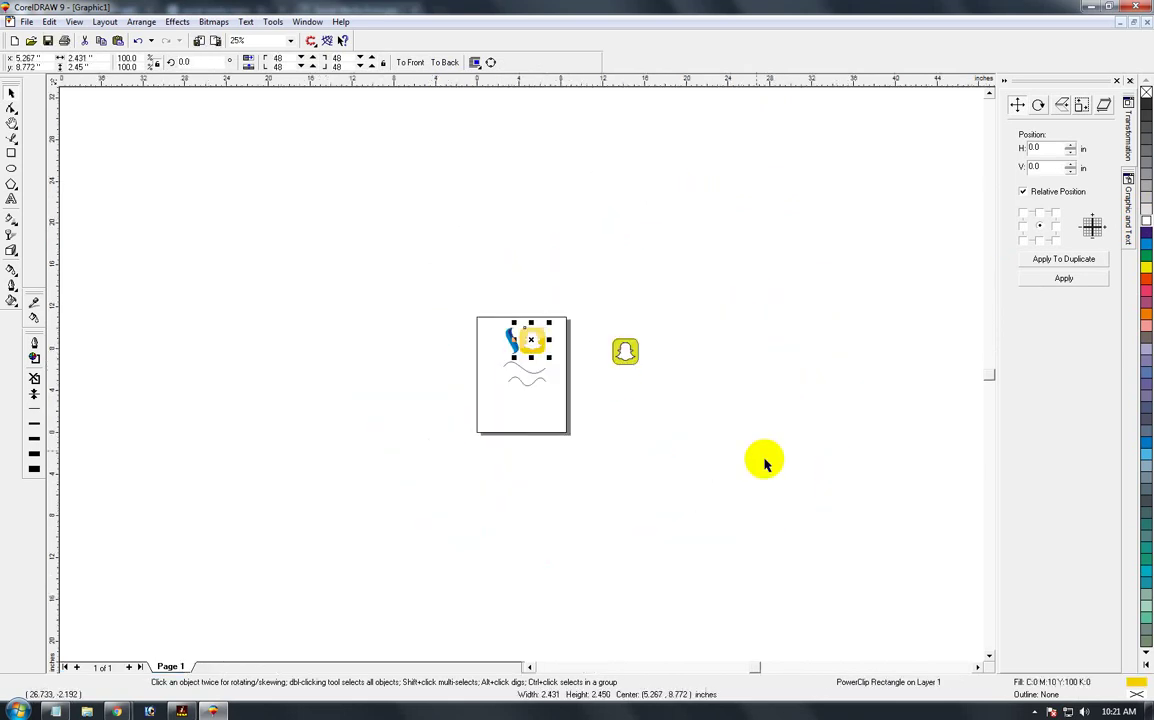
{"action": "key", "text": "F2"}
{"action": "left_click_drag", "start_coordinate": [603, 325], "coordinate": [504, 355]}
{"action": "key", "text": "F2"}
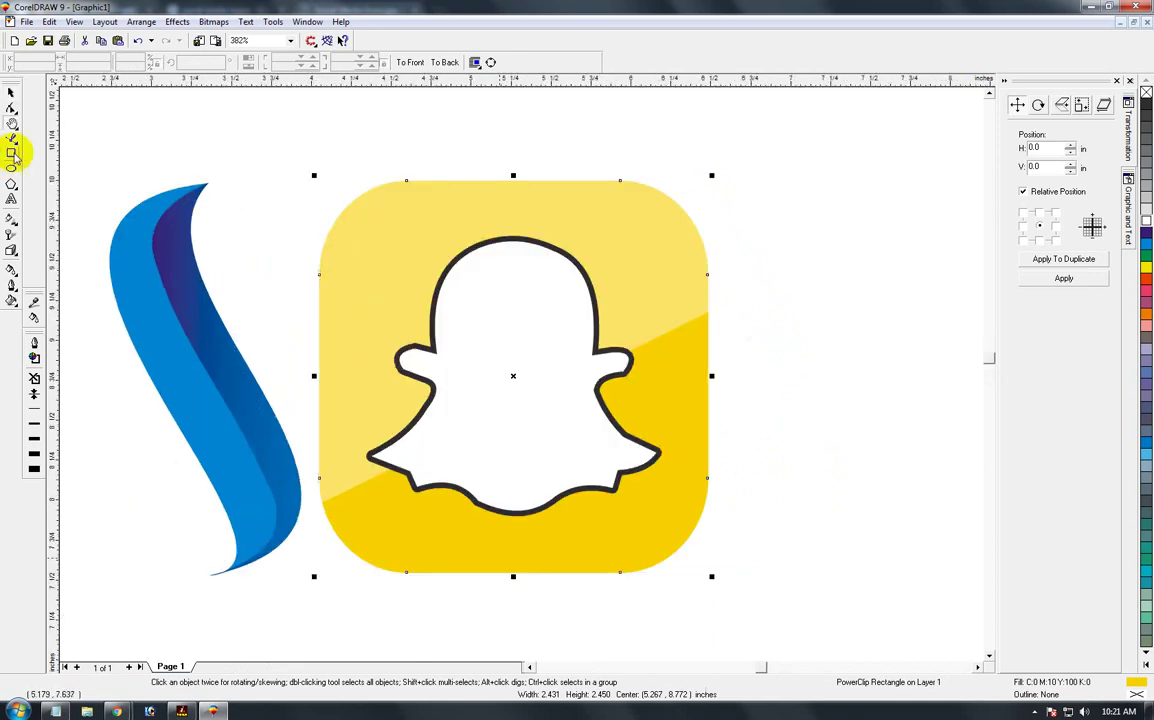
{"action": "left_click", "coordinate": [12, 94]}
{"action": "left_click", "coordinate": [124, 118]}
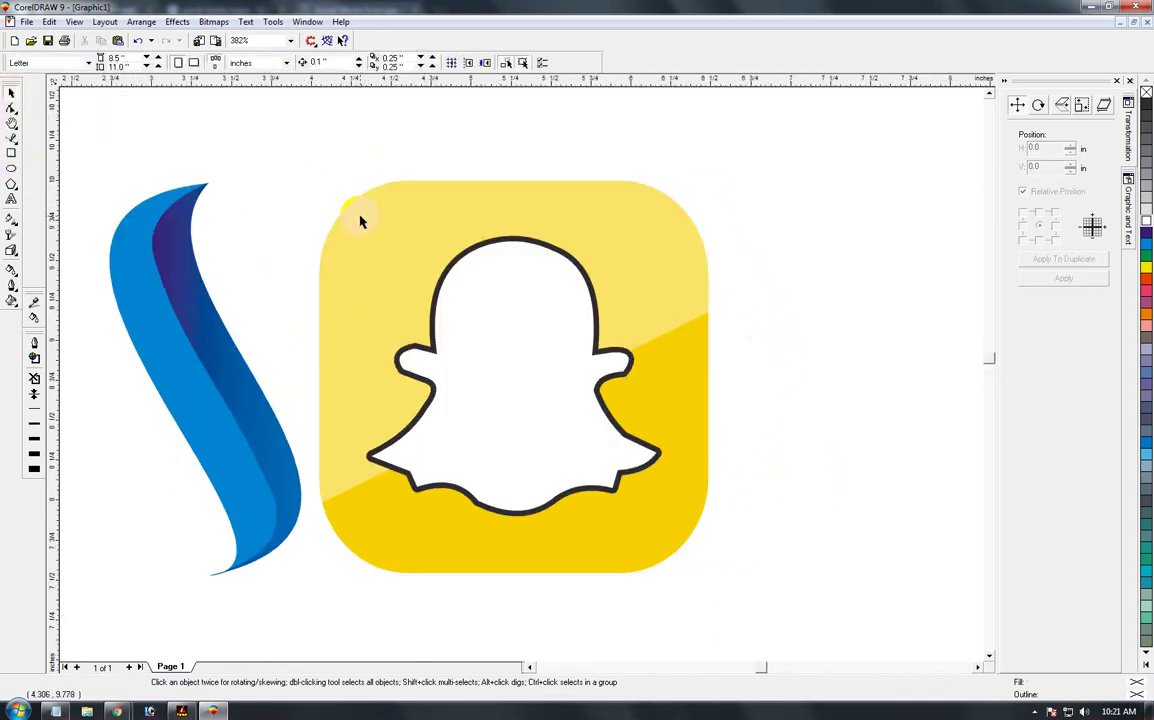
{"action": "key", "text": "F3"}
{"action": "key", "text": "F2"}
{"action": "left_click_drag", "start_coordinate": [187, 245], "coordinate": [457, 539]}
{"action": "key", "text": "F3"}
{"action": "key", "text": "F3"}
{"action": "left_click_drag", "start_coordinate": [466, 302], "coordinate": [564, 371]}
{"action": "left_click_drag", "start_coordinate": [369, 253], "coordinate": [808, 566]}
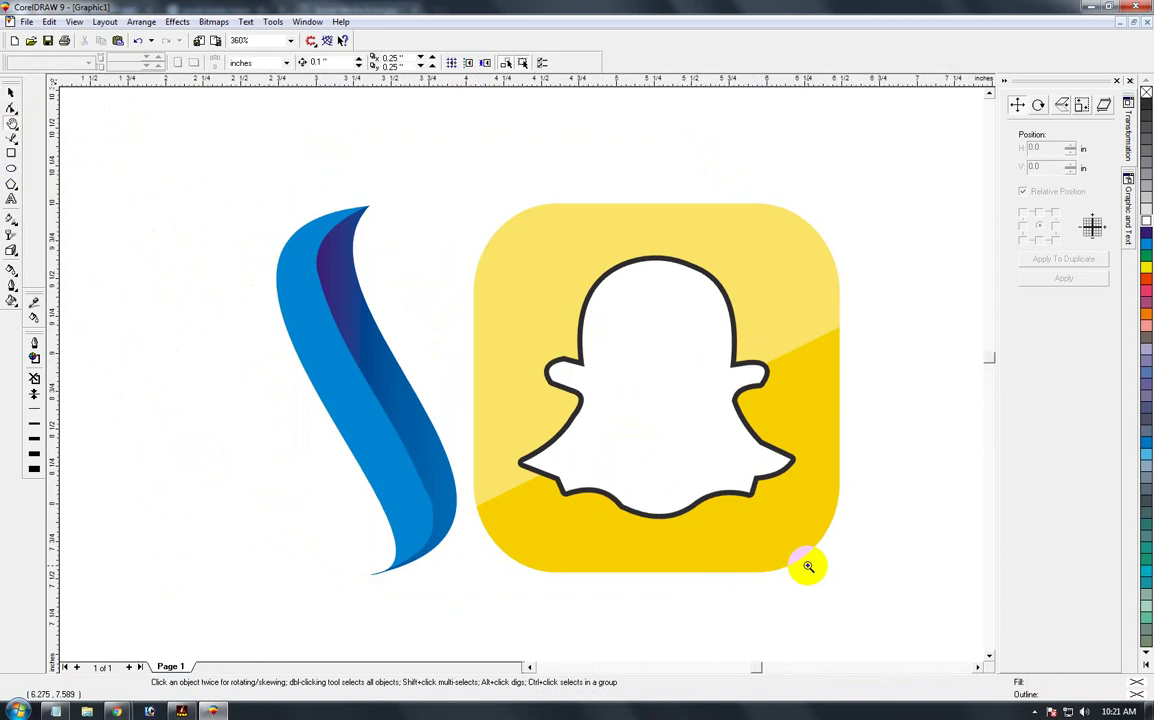